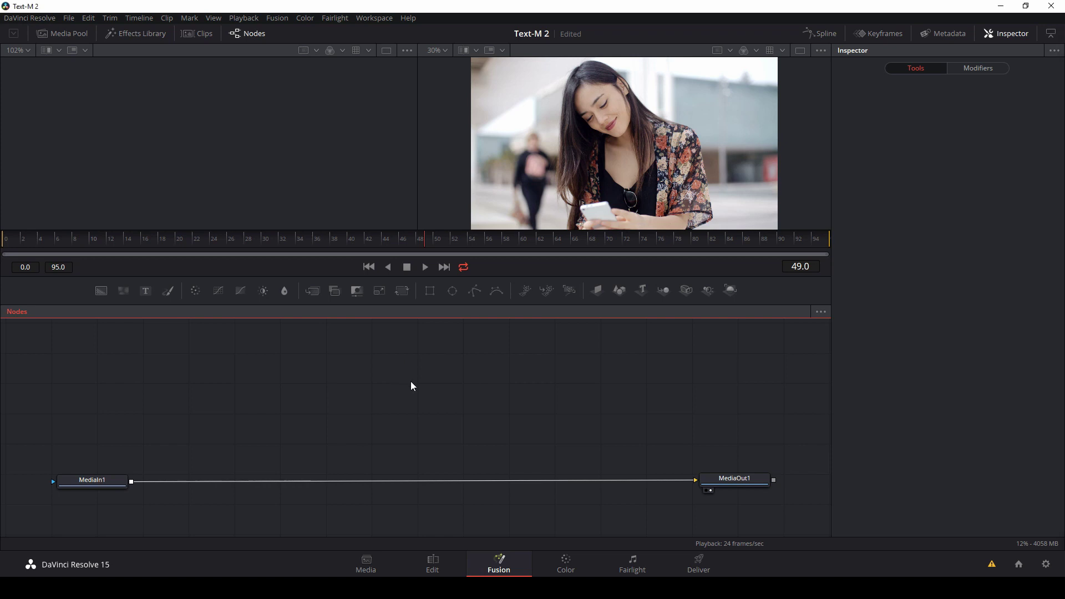
# Play the clip from its first frame to preview the footage, then stop playback.
pyautogui.click(369, 267)
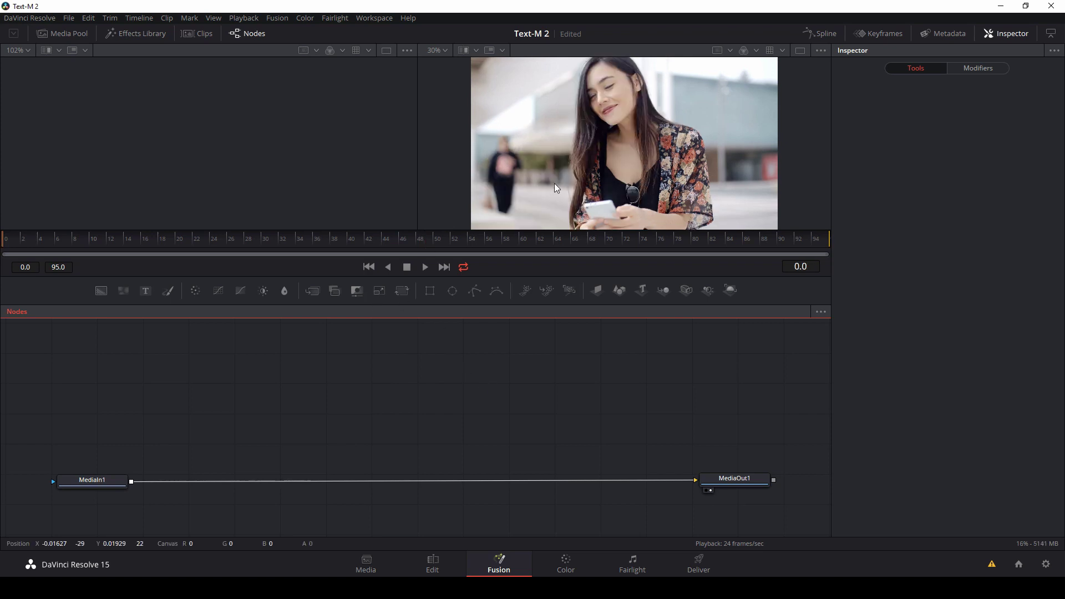
pyautogui.click(426, 266)
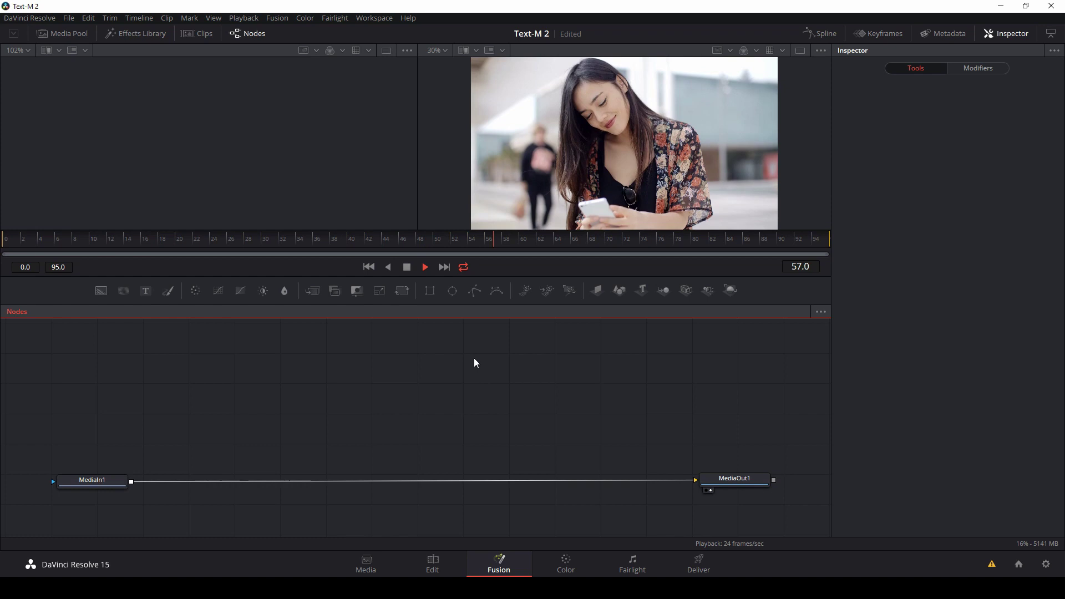
pyautogui.click(407, 267)
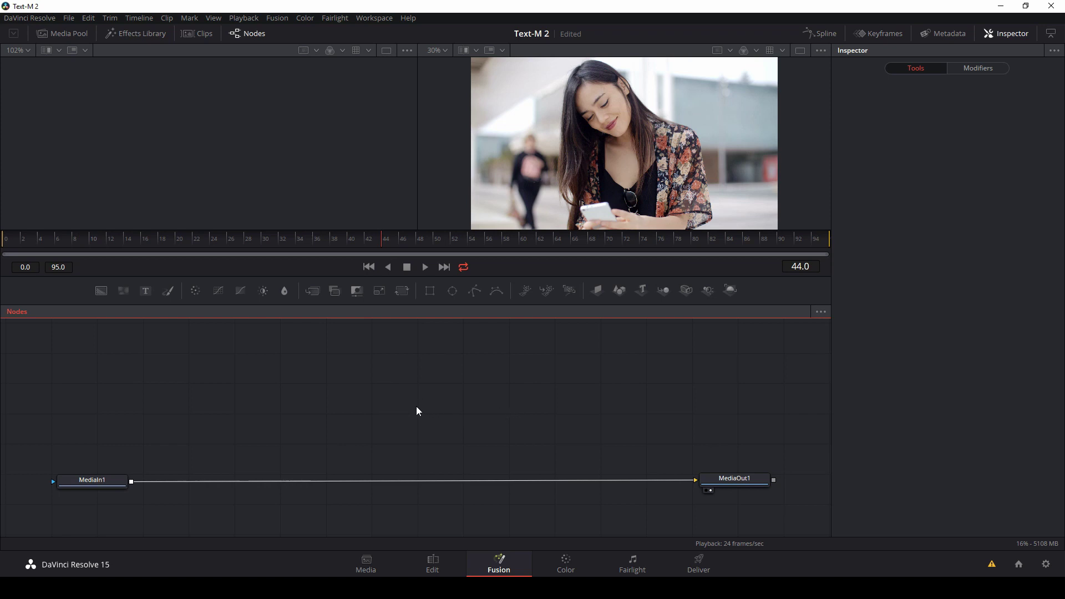
# Inspect the settings of the MediaIn1 and MediaOut1 nodes.
pyautogui.click(111, 484)
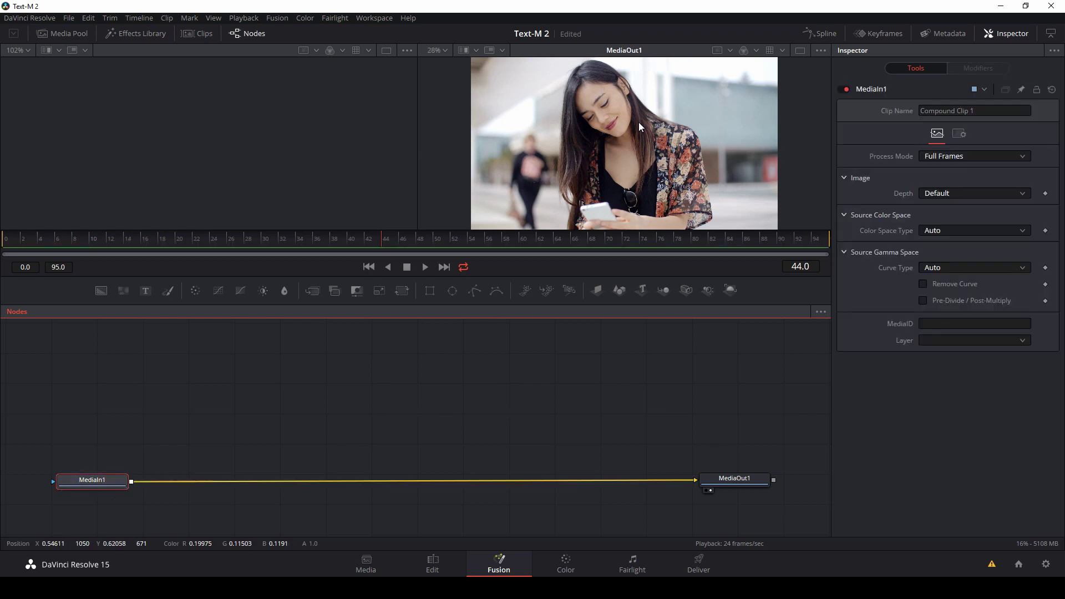
pyautogui.click(744, 481)
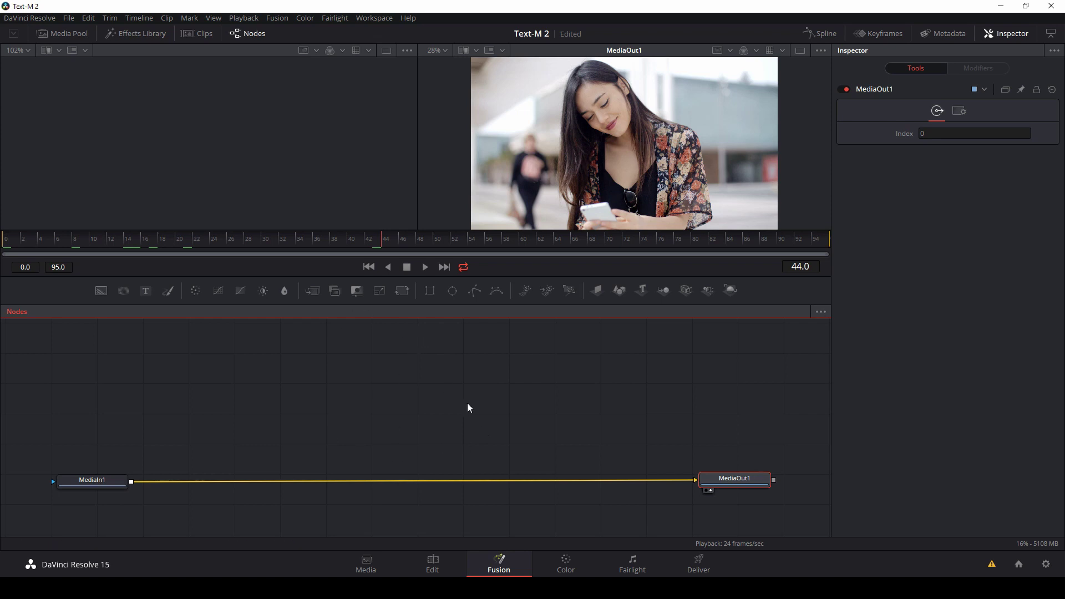
pyautogui.click(409, 410)
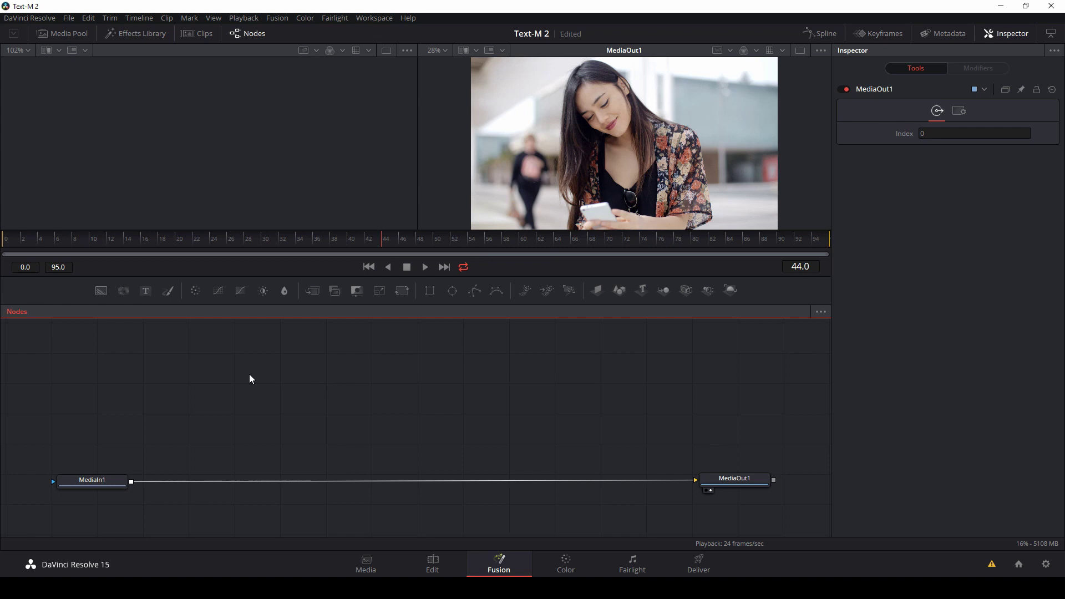
# Add a Background node in the empty area above the MediaIn1–MediaOut1 connection.
pyautogui.hotkey('shift', 'space')
pyautogui.write('xf')
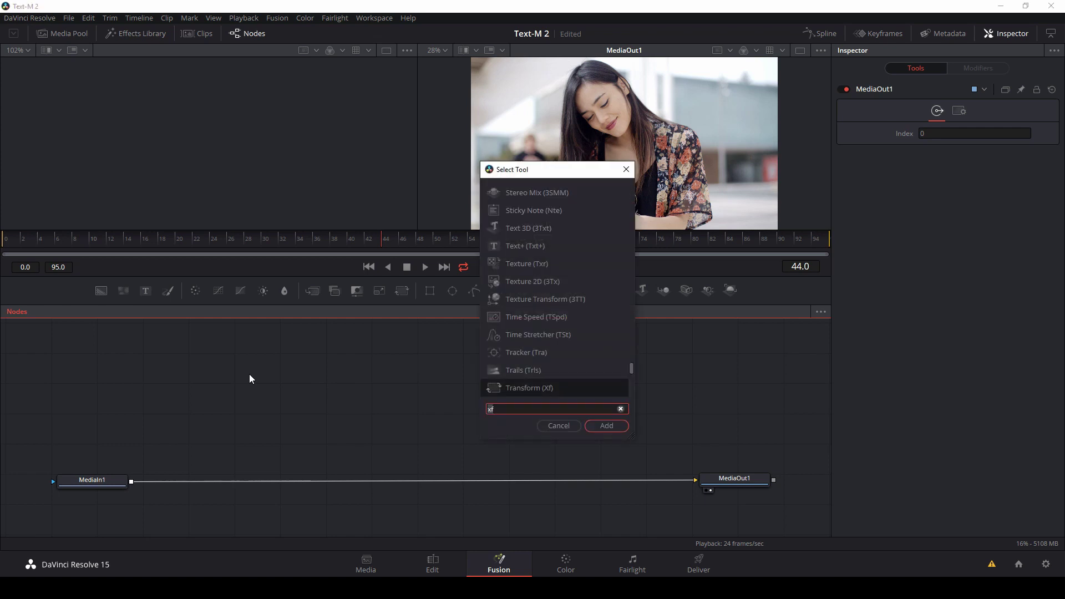
pyautogui.press('BackSpace')
pyautogui.press('BackSpace')
pyautogui.write('bg')
pyautogui.press('Return')
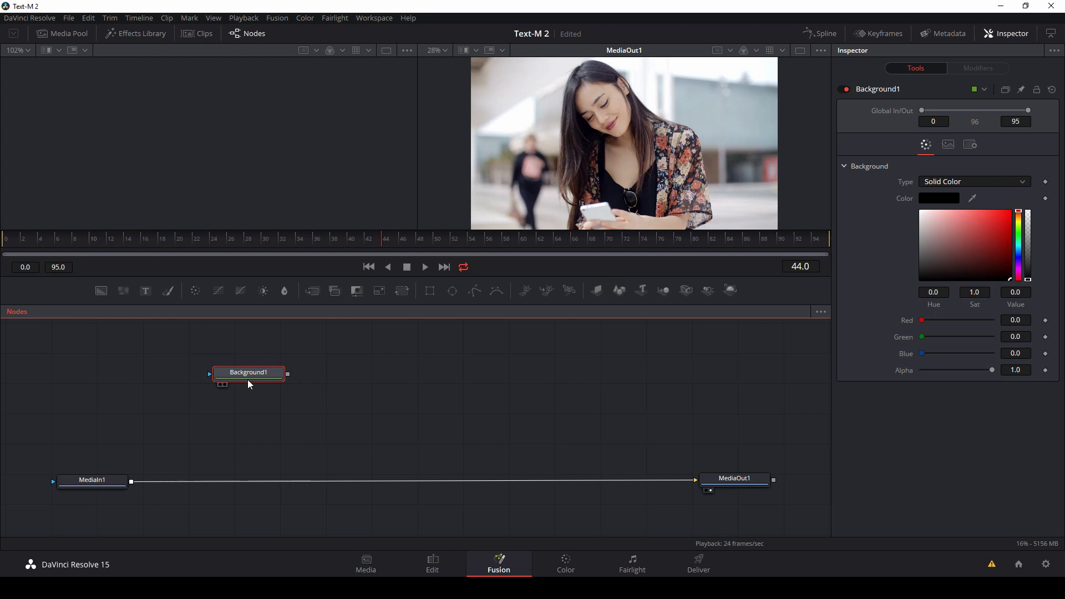
# Make the Background node's solid colour a medium blue and show the node in the first viewer.
pyautogui.moveTo(1018, 260); pyautogui.dragTo(1019, 250)
pyautogui.click(996, 220)
pyautogui.moveTo(254, 376); pyautogui.dragTo(295, 400)
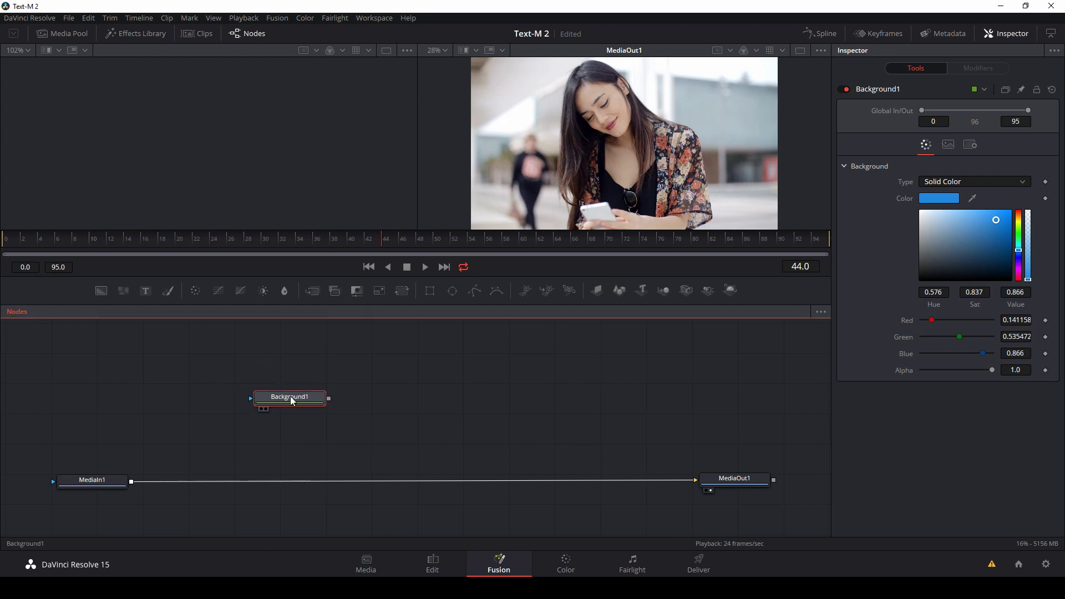
pyautogui.press('1')
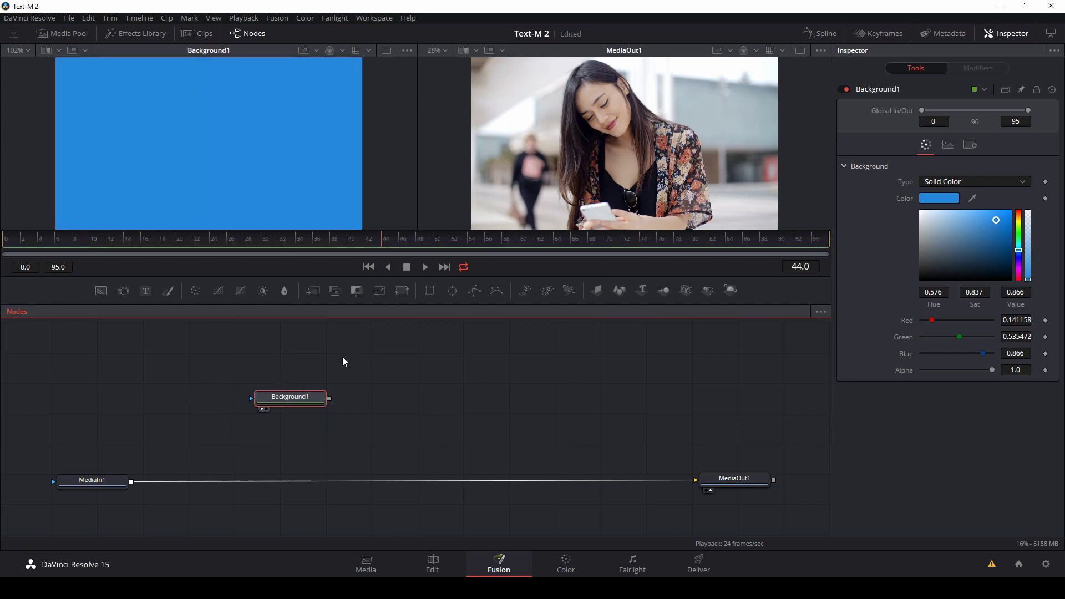
# Mask the Background node with a Rectangle of height 0.378 and corner radius 0.299.
pyautogui.moveTo(297, 402); pyautogui.dragTo(305, 408)
pyautogui.hotkey('shift', 'space')
pyautogui.write('rec')
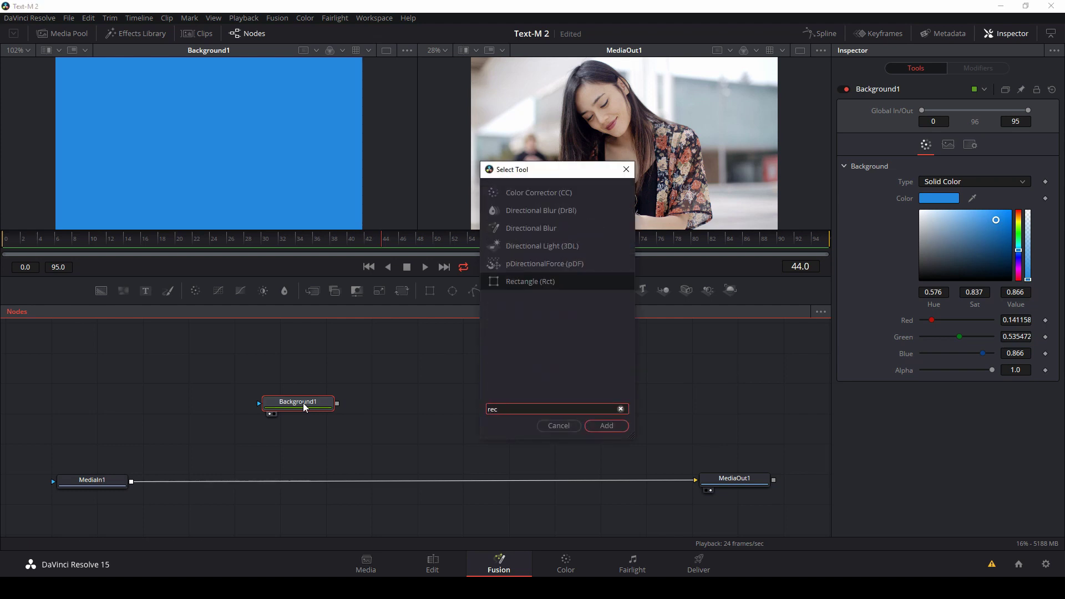
pyautogui.press('Return')
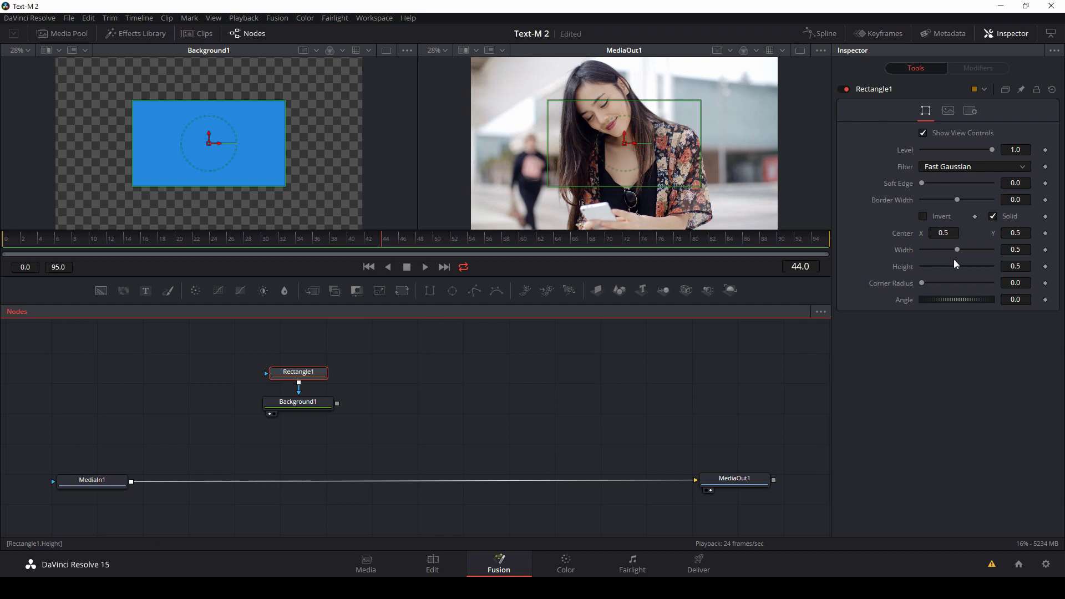
pyautogui.moveTo(957, 266)
pyautogui.mouseDown()
pyautogui.moveTo(945, 263)
pyautogui.moveTo(931, 282)
pyautogui.moveTo(944, 281)
pyautogui.mouseUp()
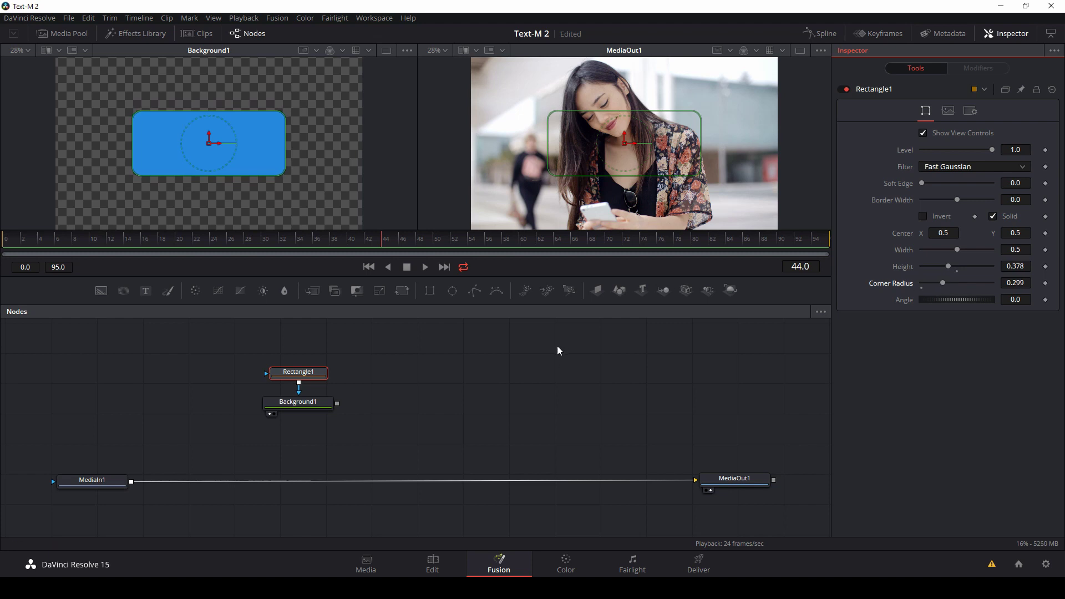
pyautogui.click(395, 334)
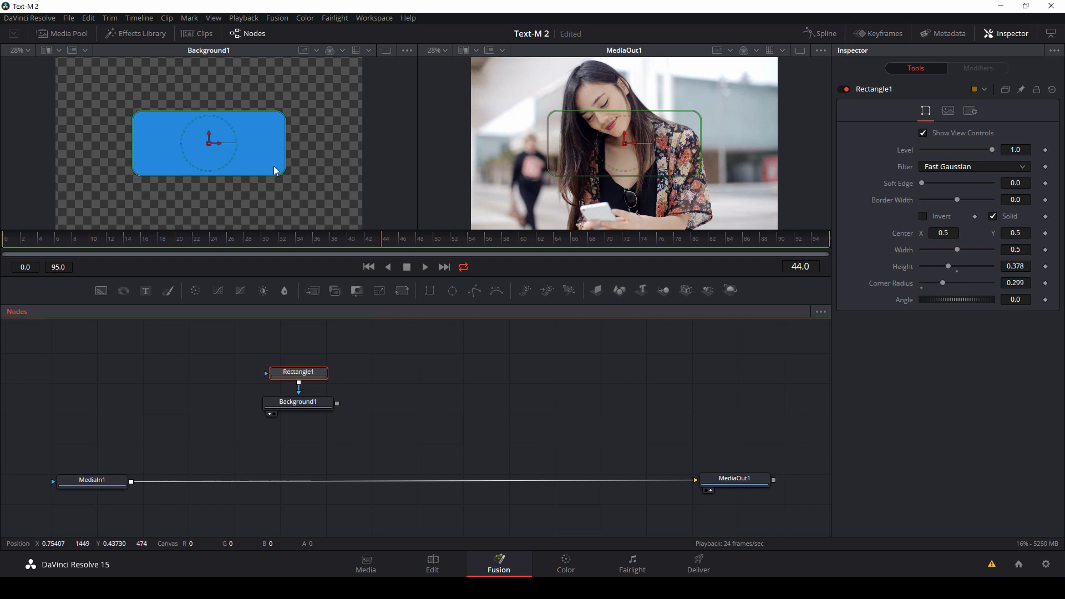
pyautogui.click(801, 416)
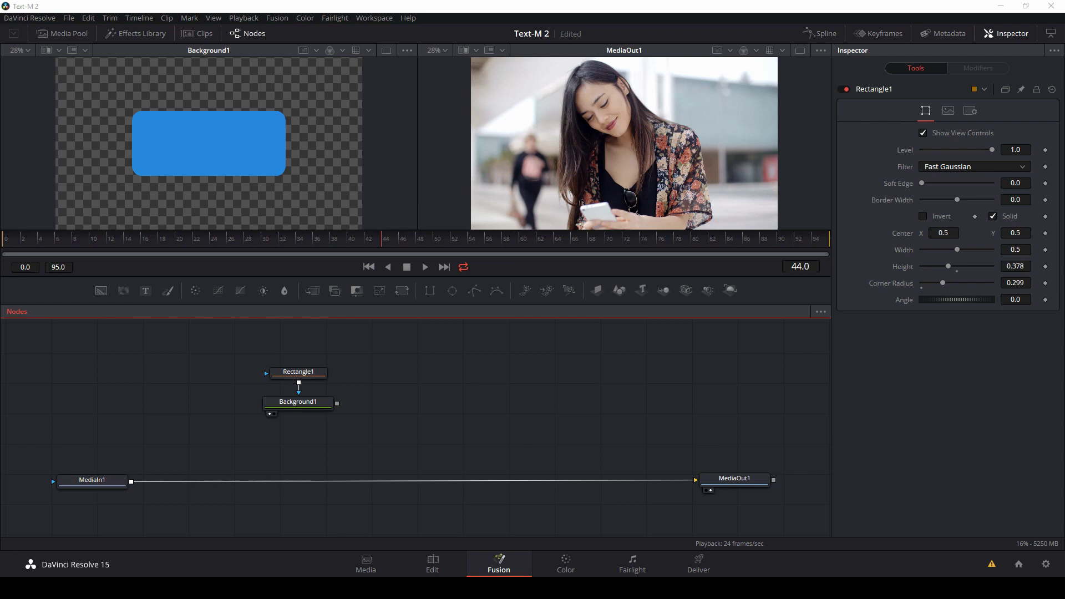
# Import TEXT-Ref.png into the node graph and show its lower blue message bubble enlarged in the first viewer.
pyautogui.moveTo(1064, 494); pyautogui.dragTo(472, 381)
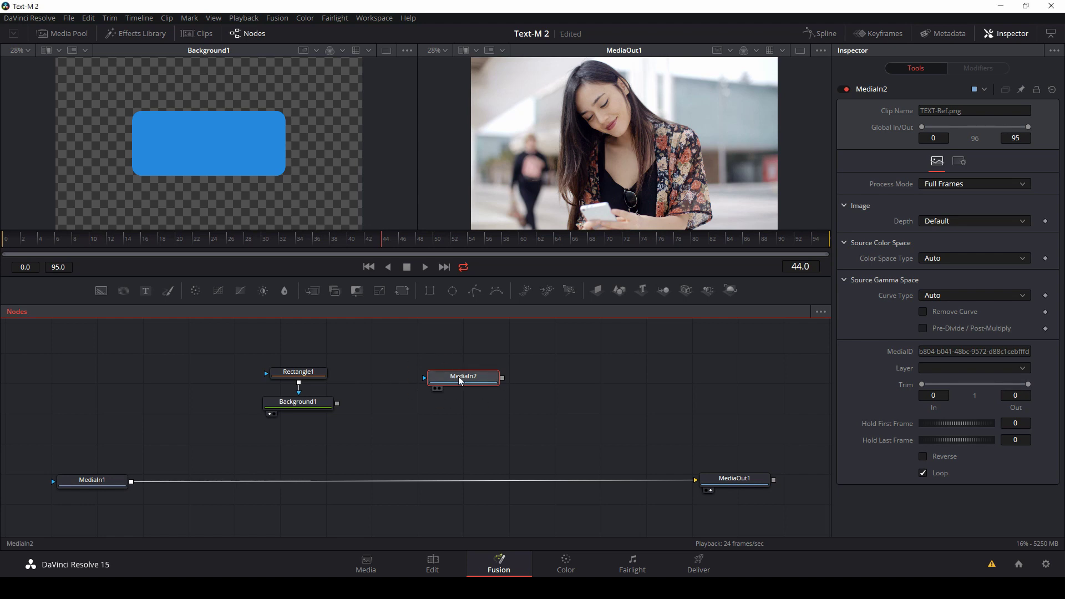
pyautogui.press('1')
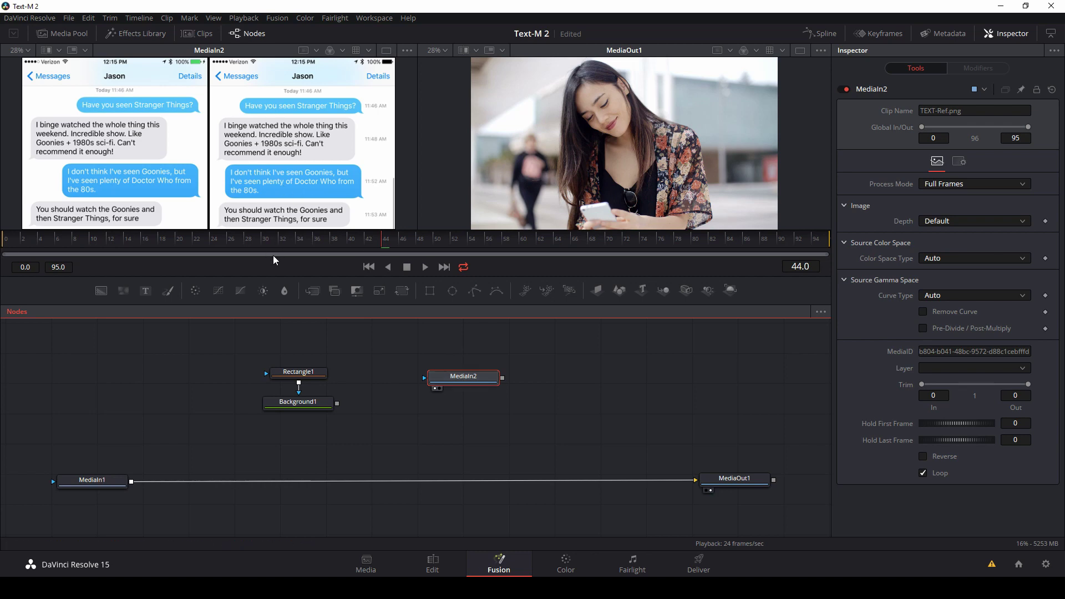
pyautogui.moveTo(275, 304); pyautogui.dragTo(275, 343)
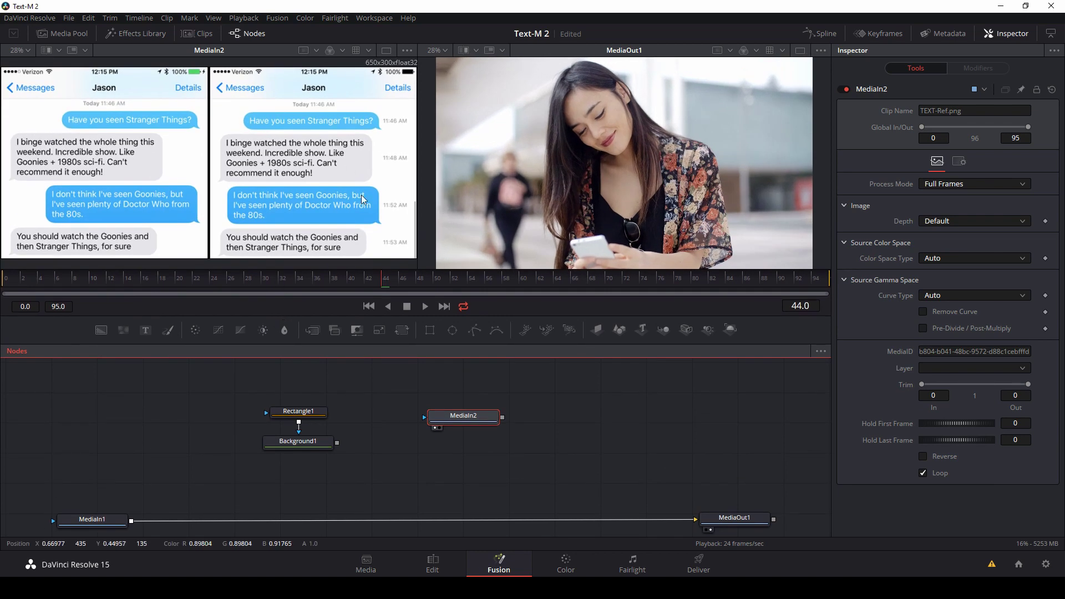
pyautogui.scroll(10, 274, 197)
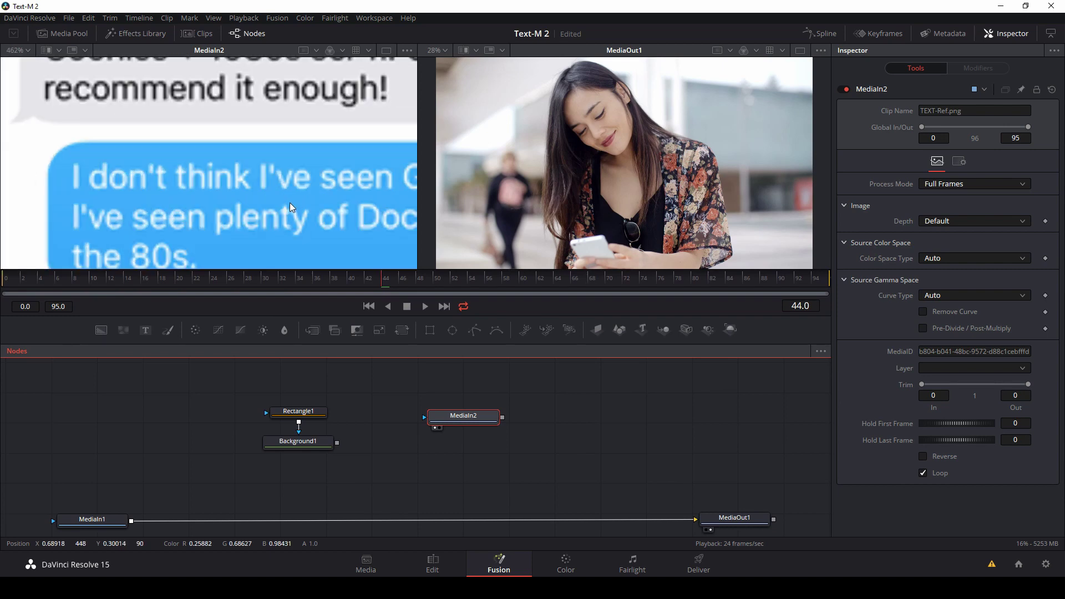
pyautogui.scroll(-3, 292, 204)
pyautogui.moveTo(351, 218); pyautogui.dragTo(238, 174)
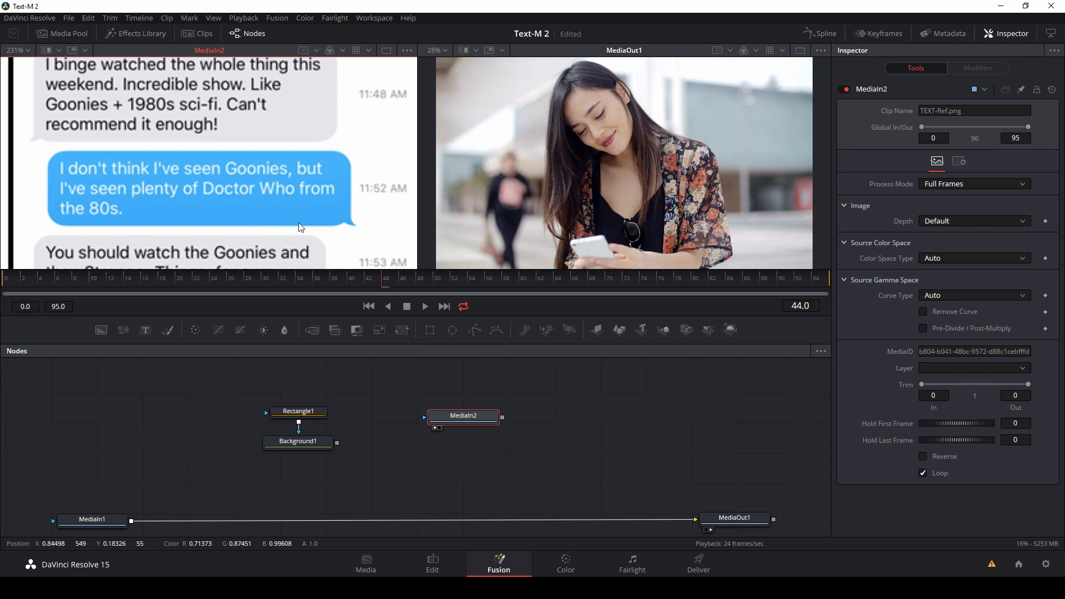
# Show the Background node in the second viewer and set its rectangle mask's height to 0.244 and corner radius to 0.598.
pyautogui.click(313, 445)
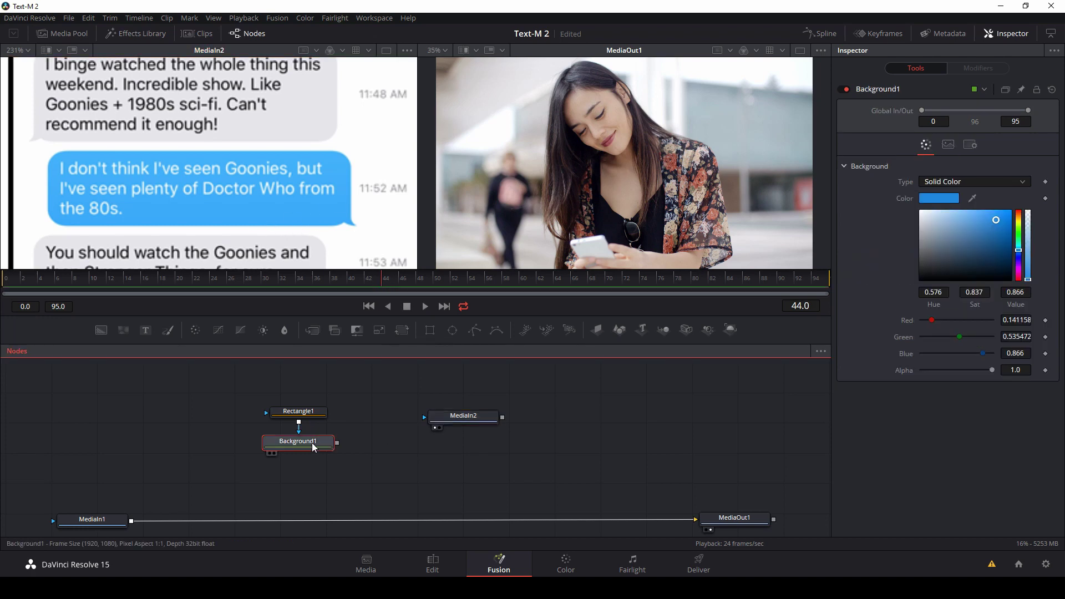
pyautogui.press('2')
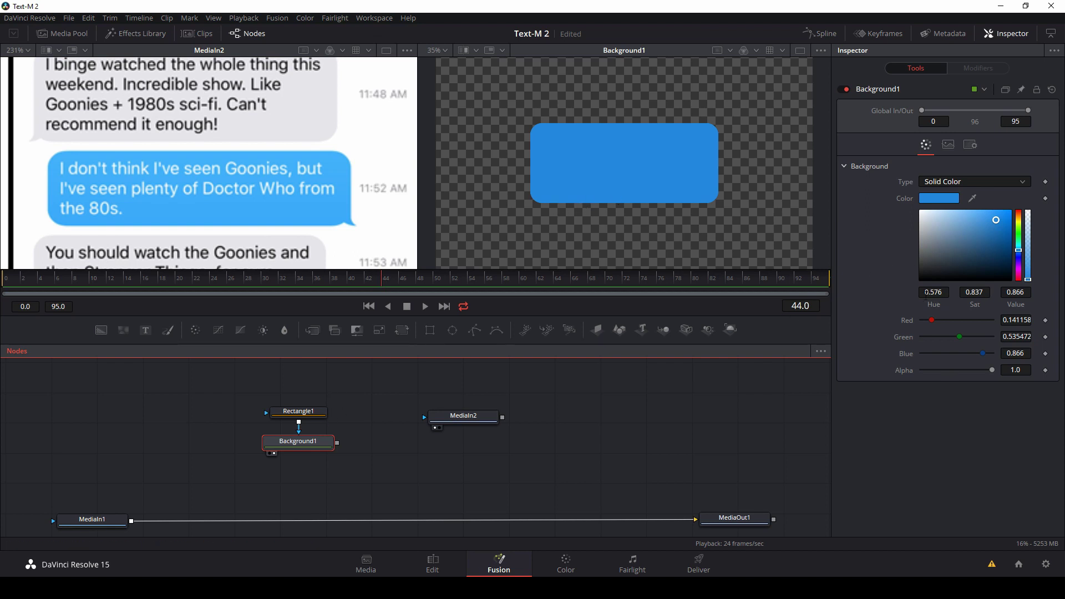
pyautogui.click(322, 415)
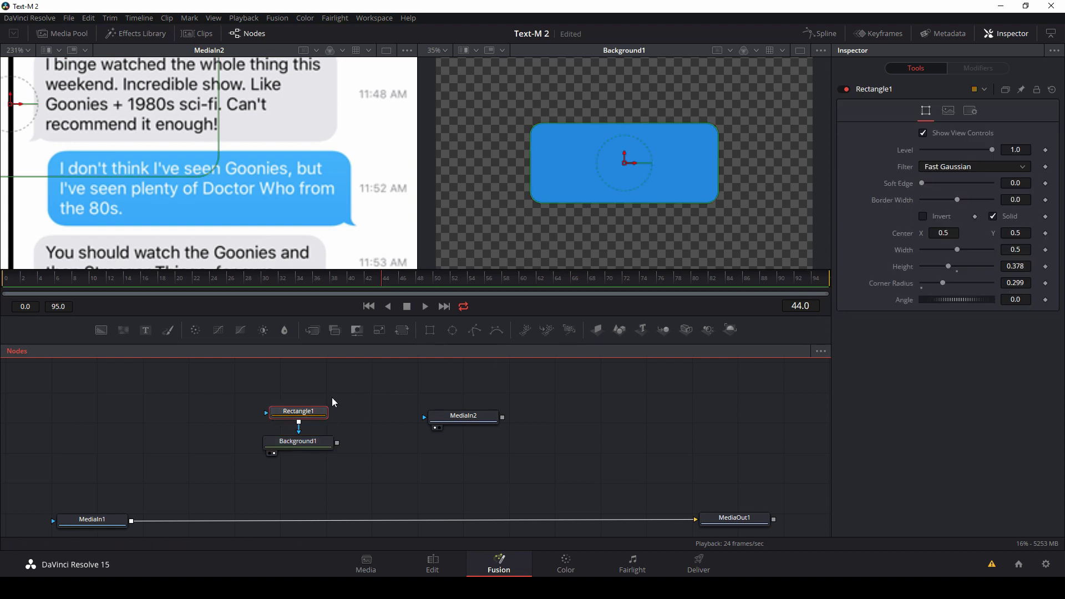
pyautogui.moveTo(950, 268); pyautogui.dragTo(968, 284)
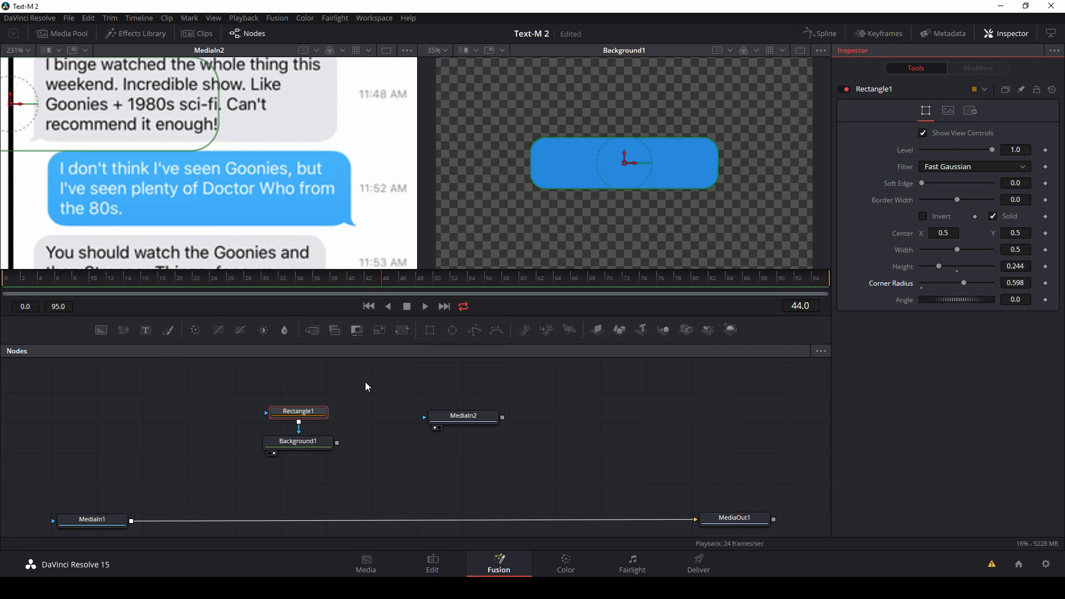
# Add a Polygon mask between the Rectangle and Background nodes and draw a closed triangle over the blue bubble.
pyautogui.hotkey('shift', 'space')
pyautogui.write('ply')
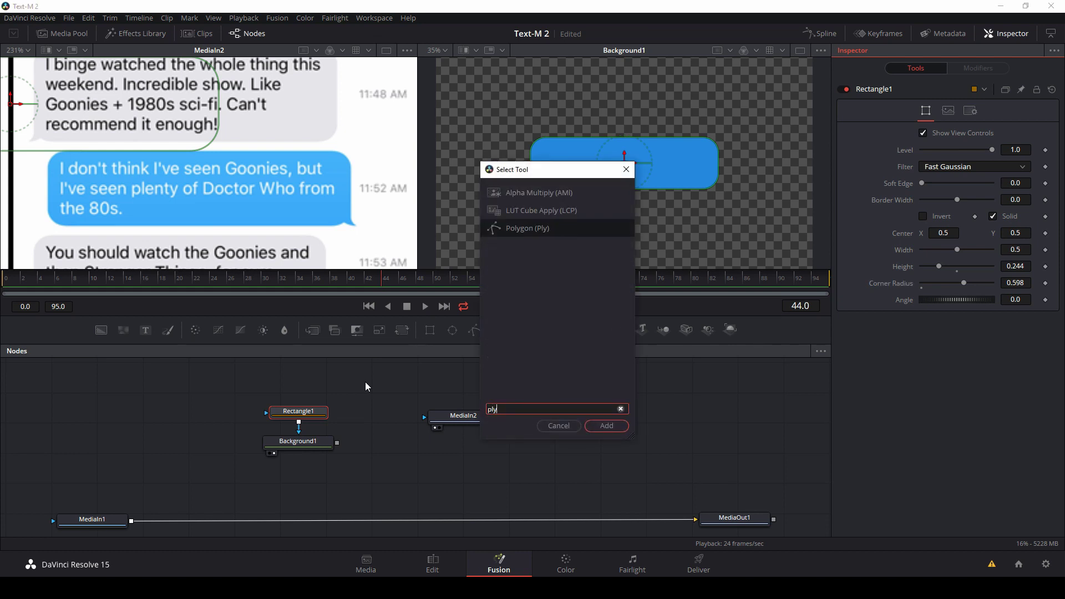
pyautogui.press('Return')
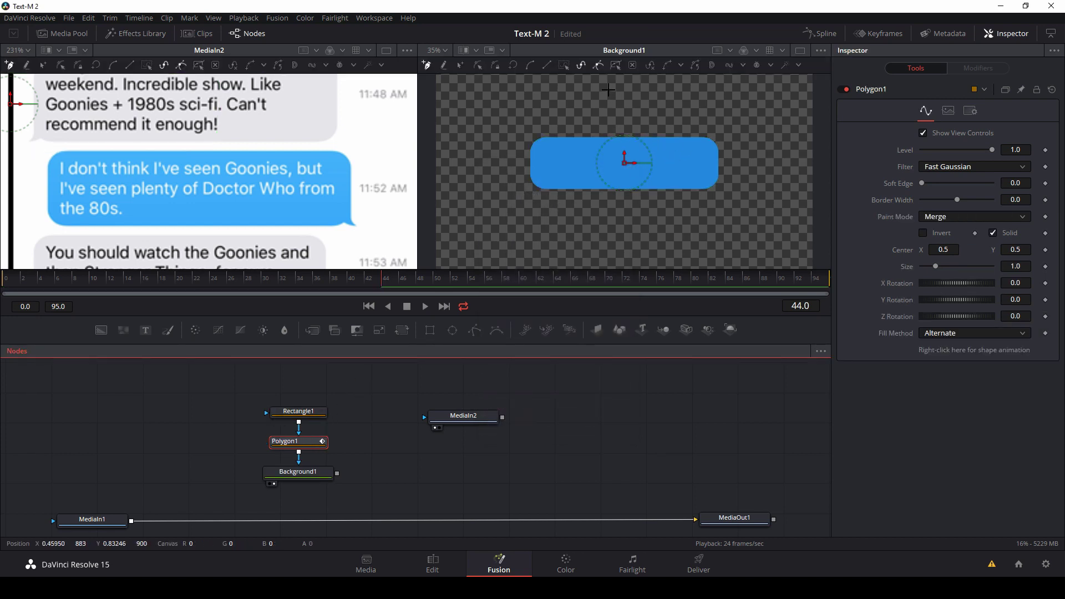
pyautogui.click(628, 86)
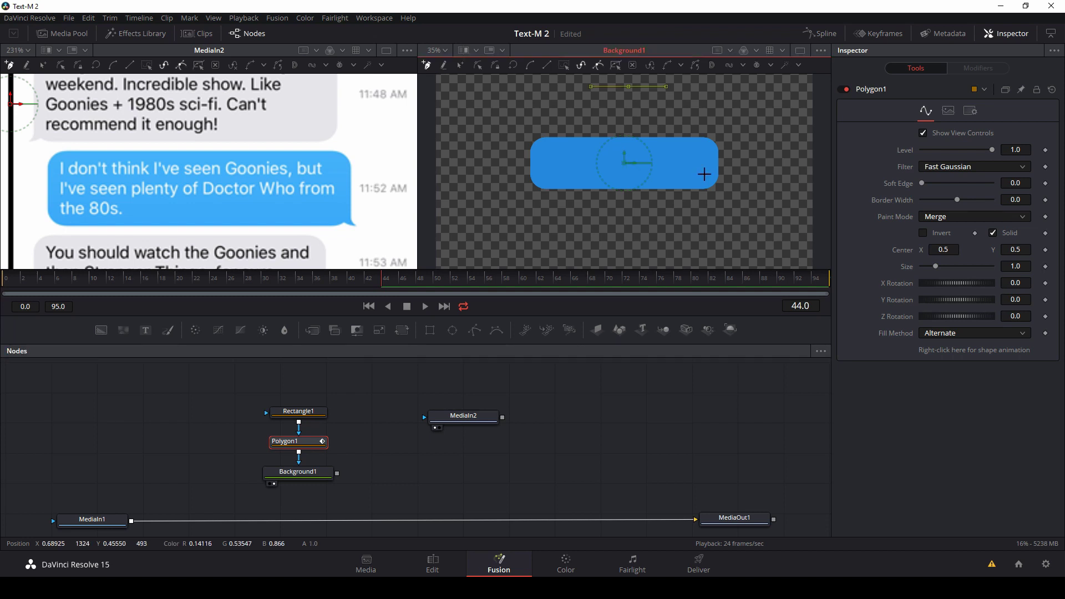
pyautogui.click(731, 188)
pyautogui.click(566, 131)
pyautogui.click(629, 86)
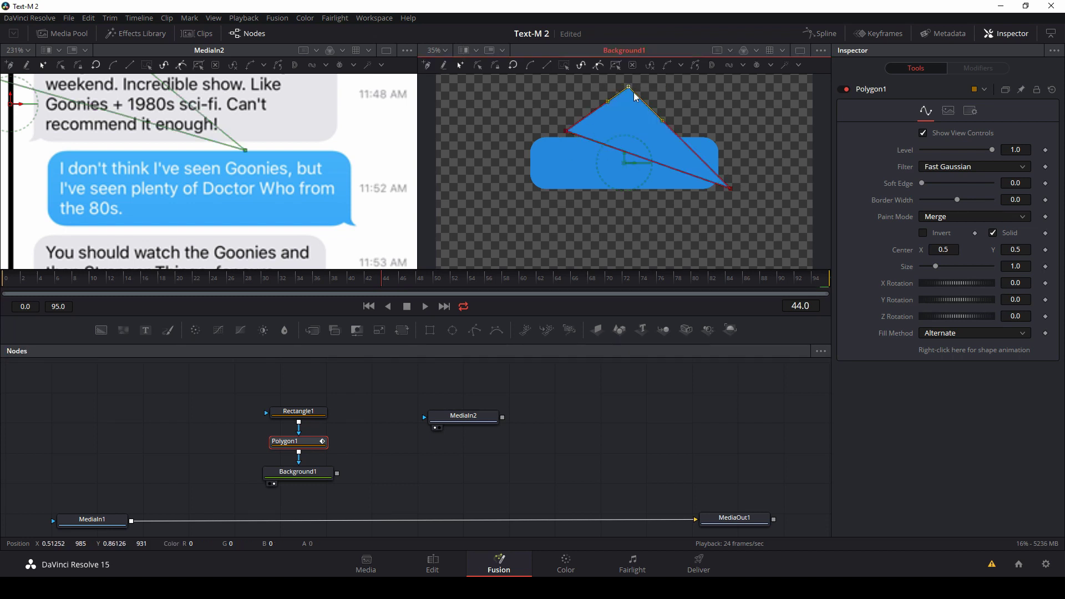
# Curve the triangle's edges, shrink it to a size of about 0.12, and place it at the bubble's lower-right corner as a tail.
pyautogui.moveTo(662, 124); pyautogui.dragTo(682, 165)
pyautogui.moveTo(937, 268); pyautogui.dragTo(925, 269)
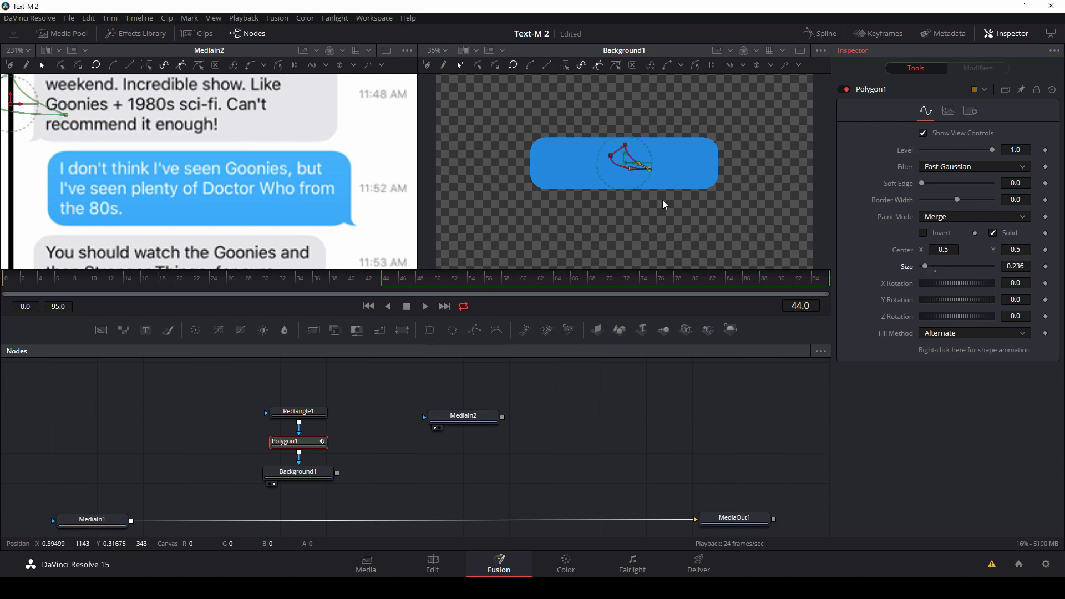
pyautogui.moveTo(626, 165); pyautogui.dragTo(713, 196)
pyautogui.moveTo(925, 266); pyautogui.dragTo(924, 266)
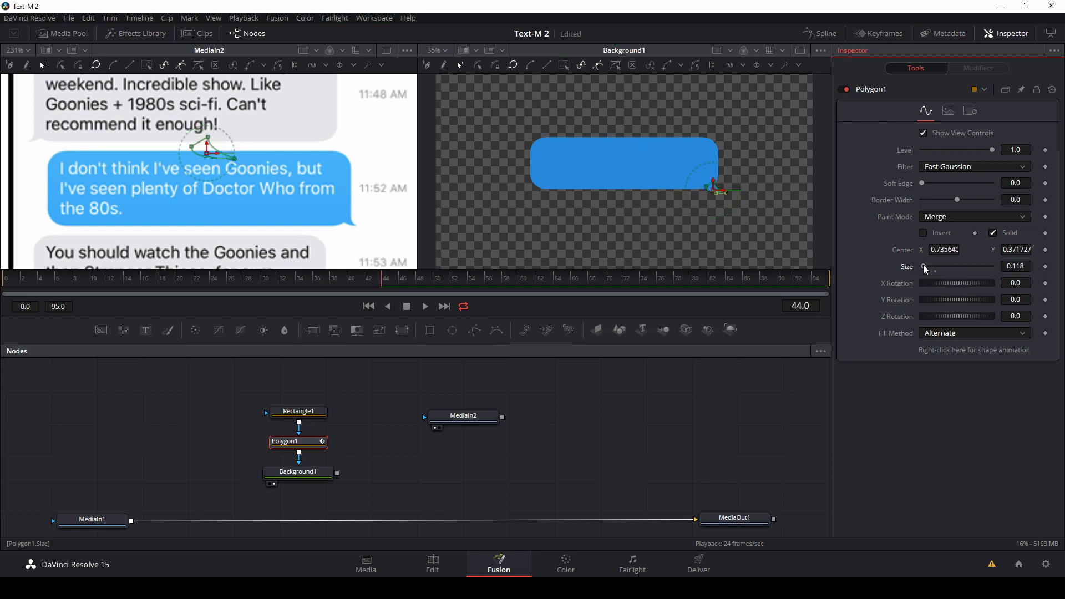
pyautogui.click(737, 225)
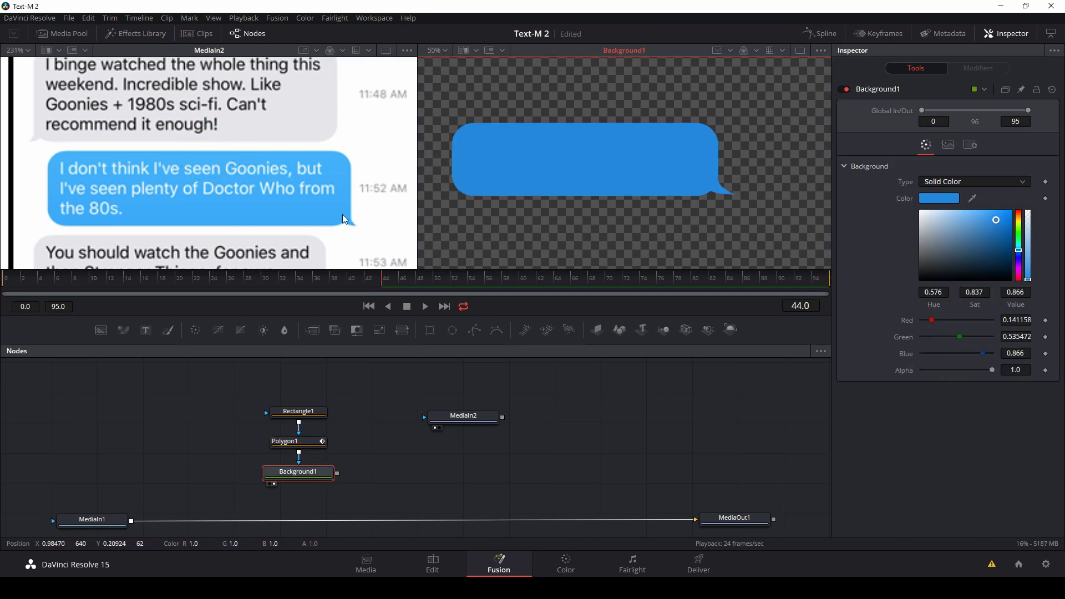
# Match the Background node's colour to the reference image by sampling its blue message bubble.
pyautogui.click(972, 200)
pyautogui.moveTo(972, 198); pyautogui.dragTo(313, 206)
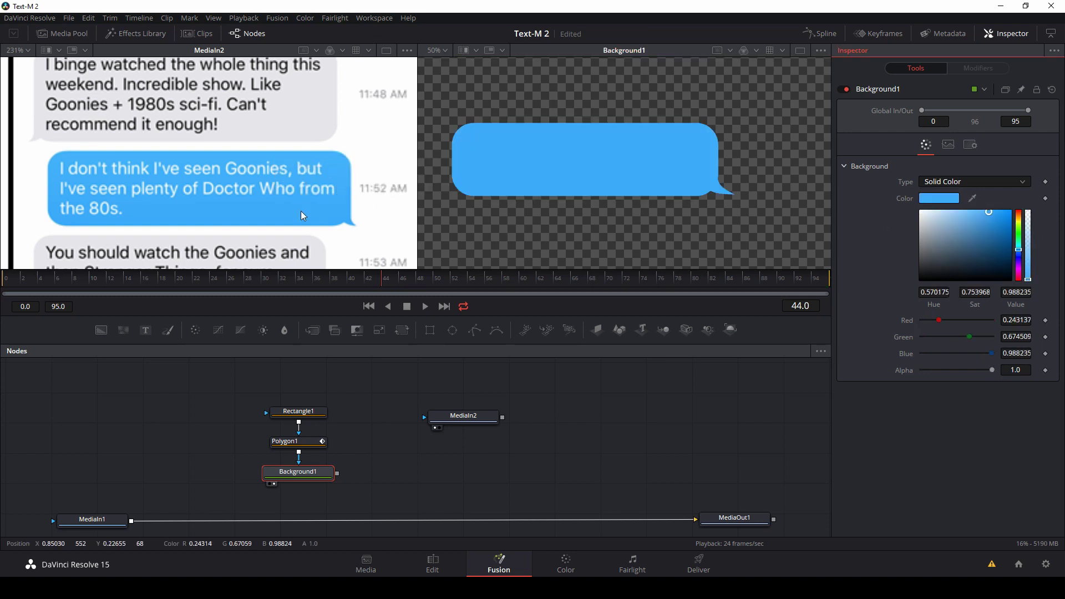
pyautogui.click(481, 369)
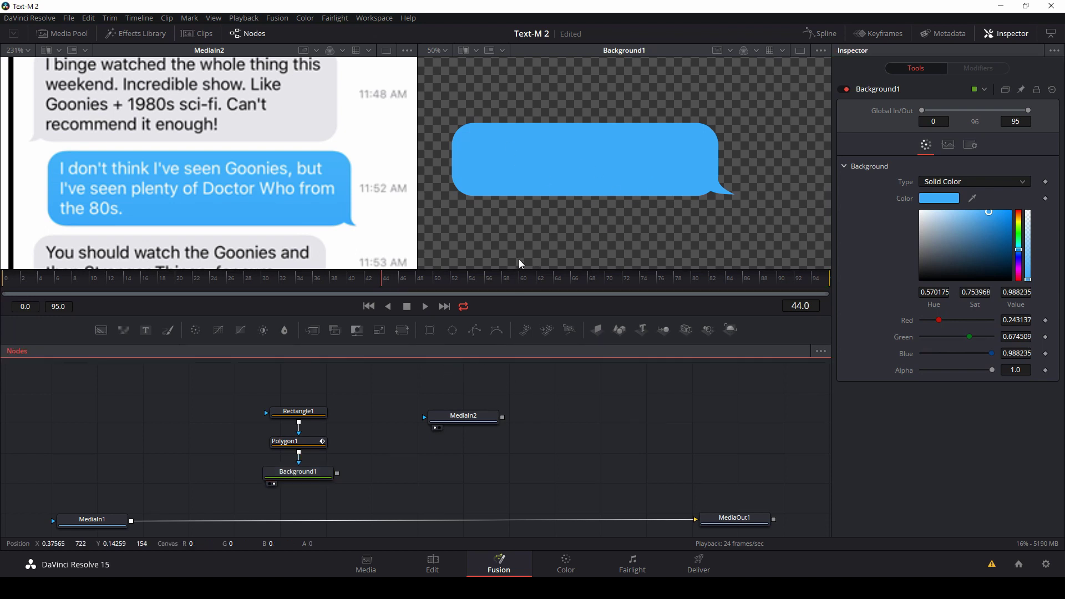
pyautogui.moveTo(365, 490); pyautogui.dragTo(282, 395)
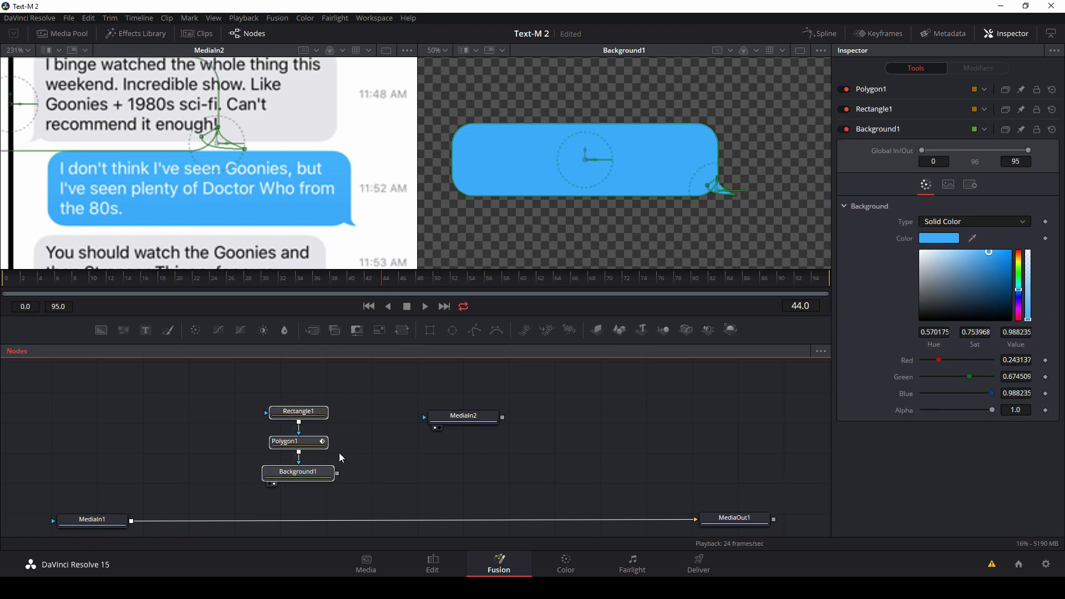
pyautogui.click(542, 404)
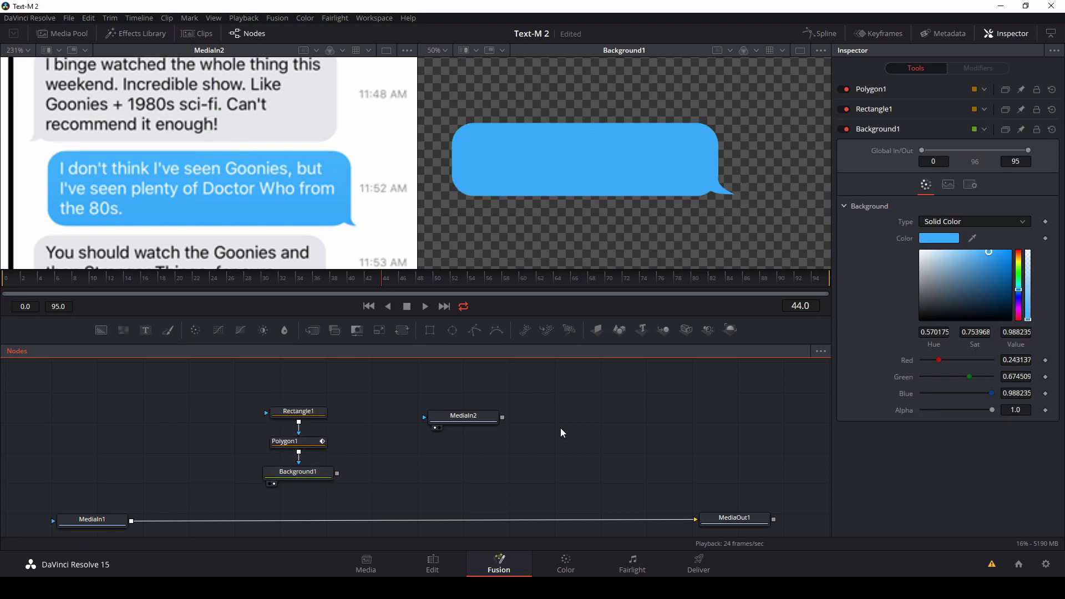
# Paste a copy of the bubble's Rectangle, Polygon and Background nodes and recolour it by sampling the reference's light grey bubble.
pyautogui.hotkey('ctrl', 'v')
pyautogui.moveTo(555, 415); pyautogui.dragTo(589, 474)
pyautogui.click(654, 449)
pyautogui.click(604, 465)
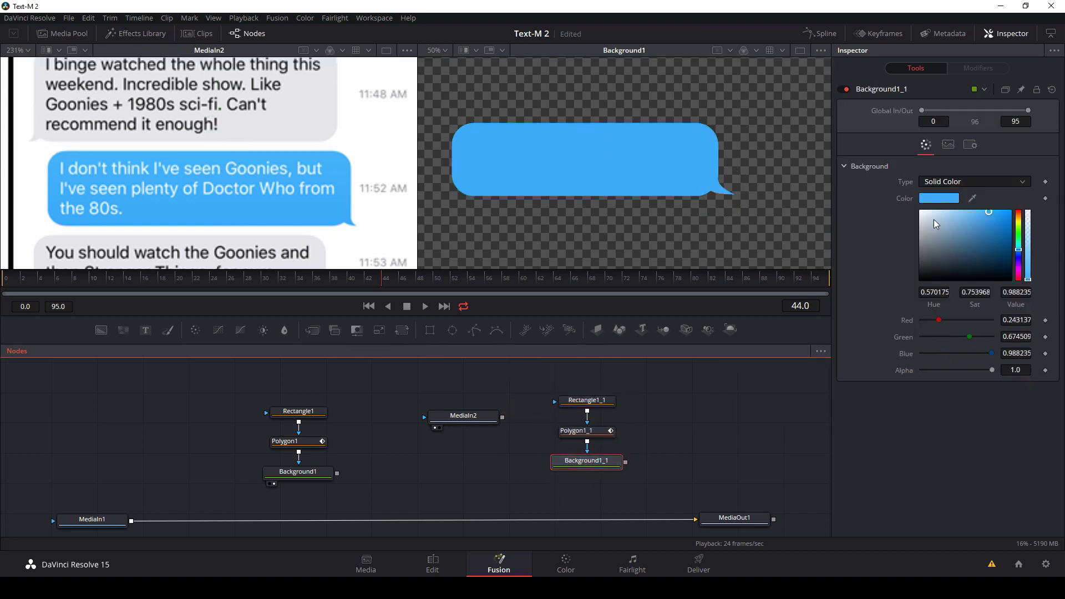
pyautogui.moveTo(972, 198); pyautogui.dragTo(311, 105)
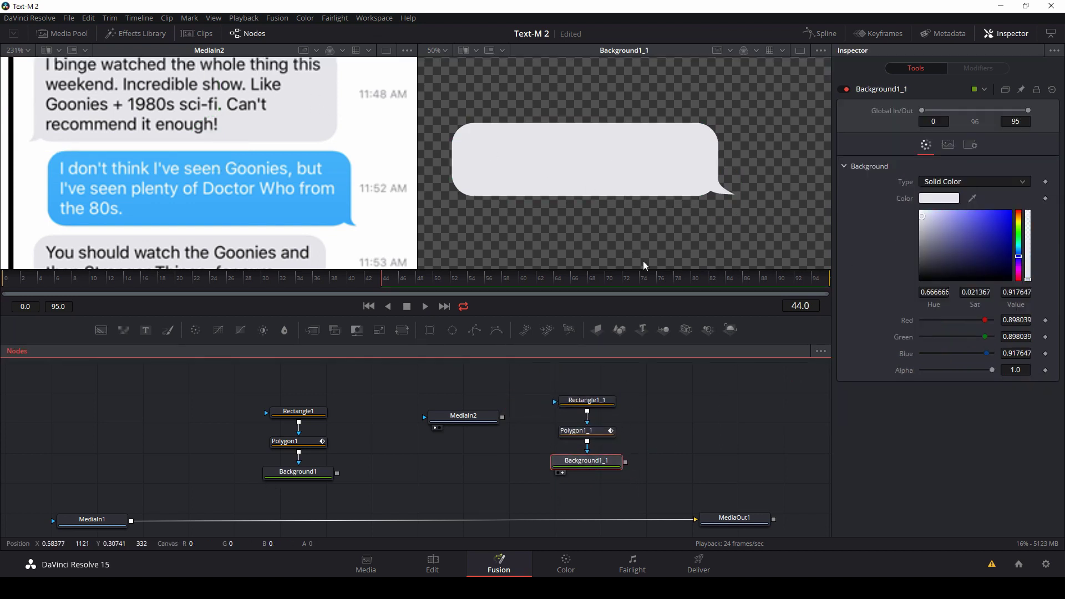
# Place the grey bubble's nodes beside the blue bubble's nodes, showing grey in the first viewer and blue in the second.
pyautogui.moveTo(662, 476); pyautogui.dragTo(167, 408)
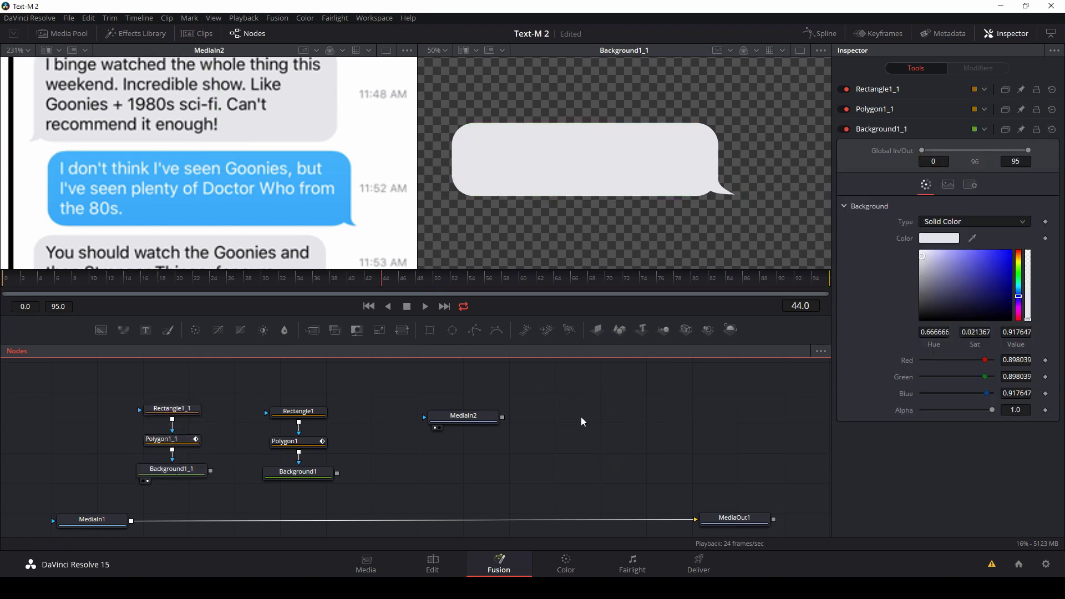
pyautogui.click(167, 469)
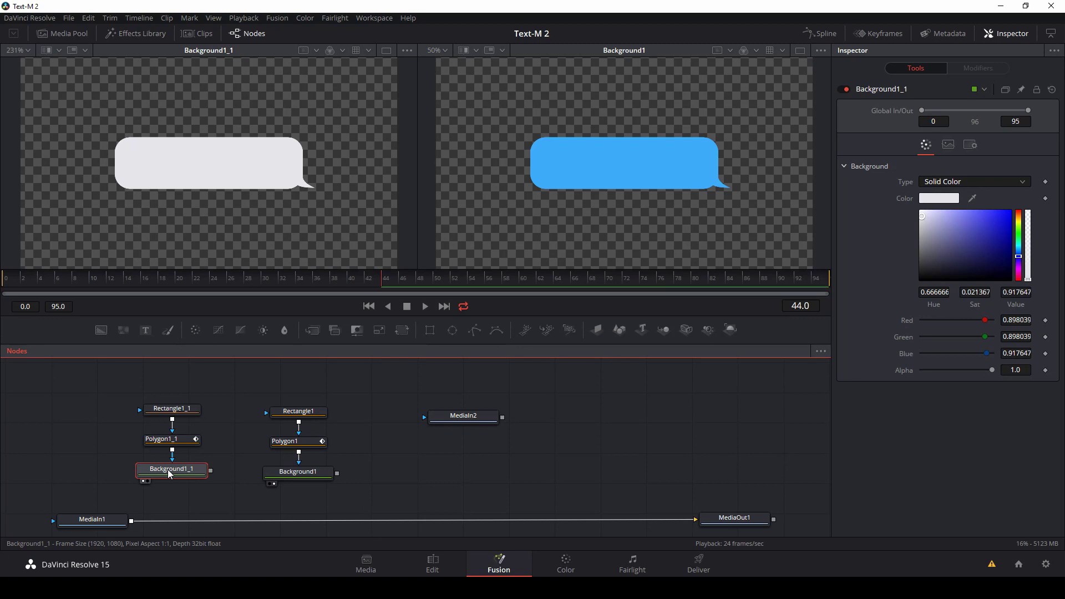
pyautogui.click(307, 476)
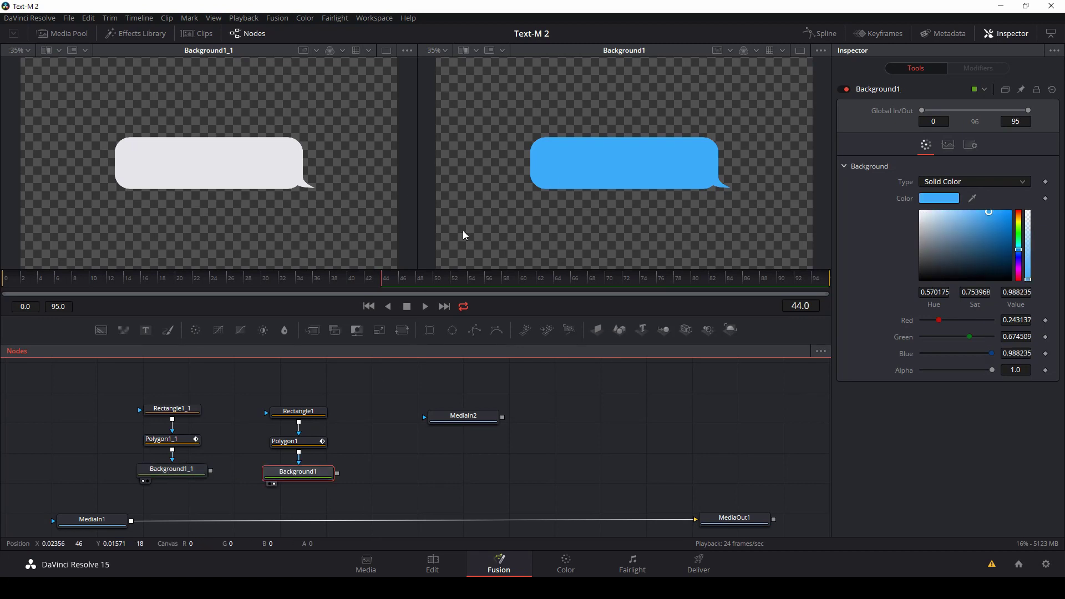
pyautogui.click(378, 391)
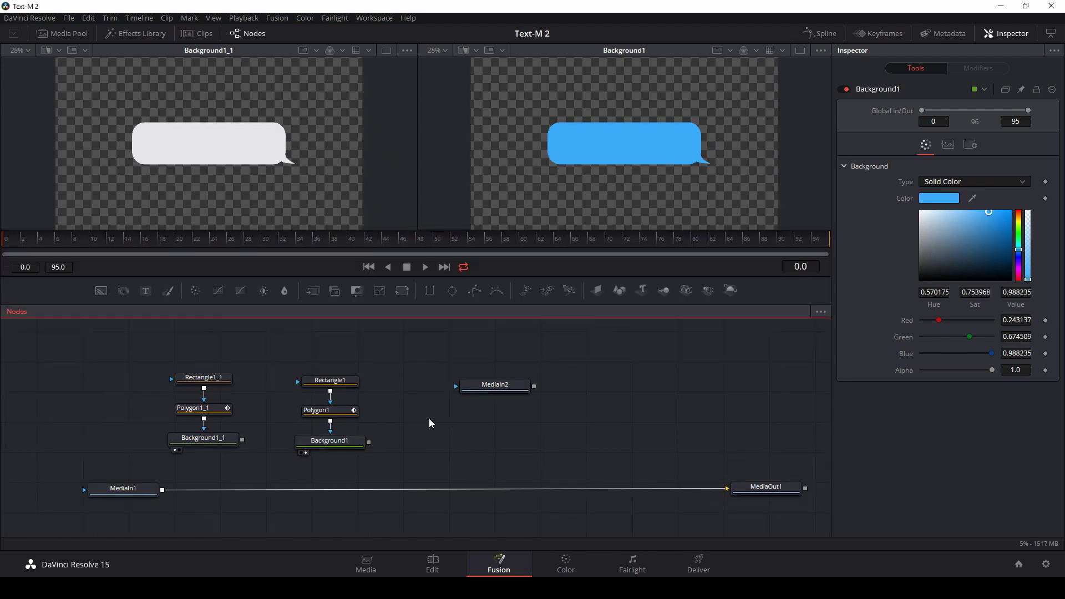
# Add a Text+ node with the text "Let's get food!".
pyautogui.hotkey('shift', 'space')
pyautogui.write('t')
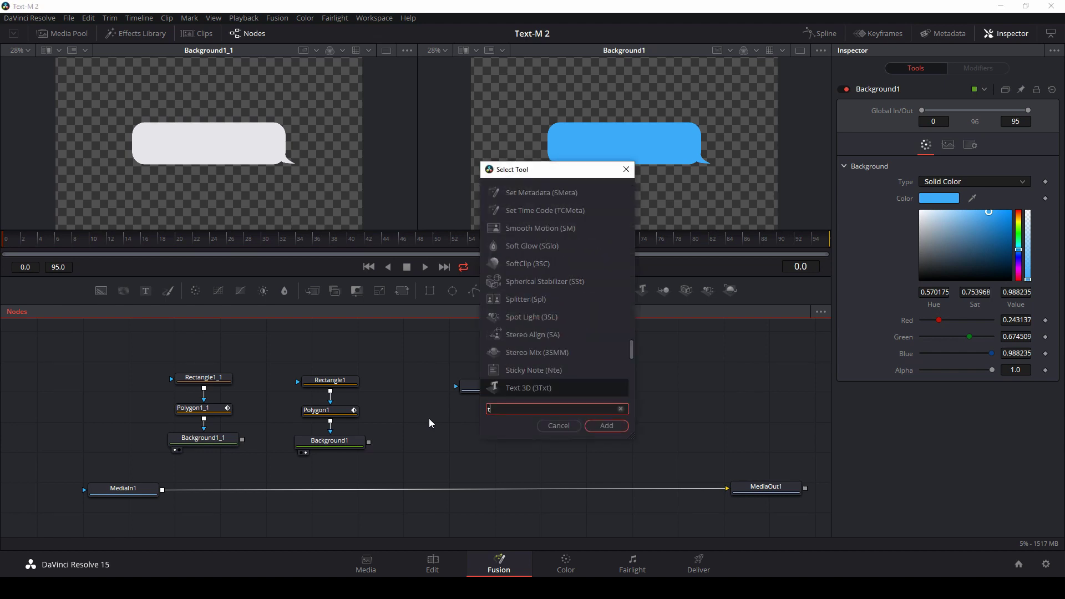
pyautogui.write('ext')
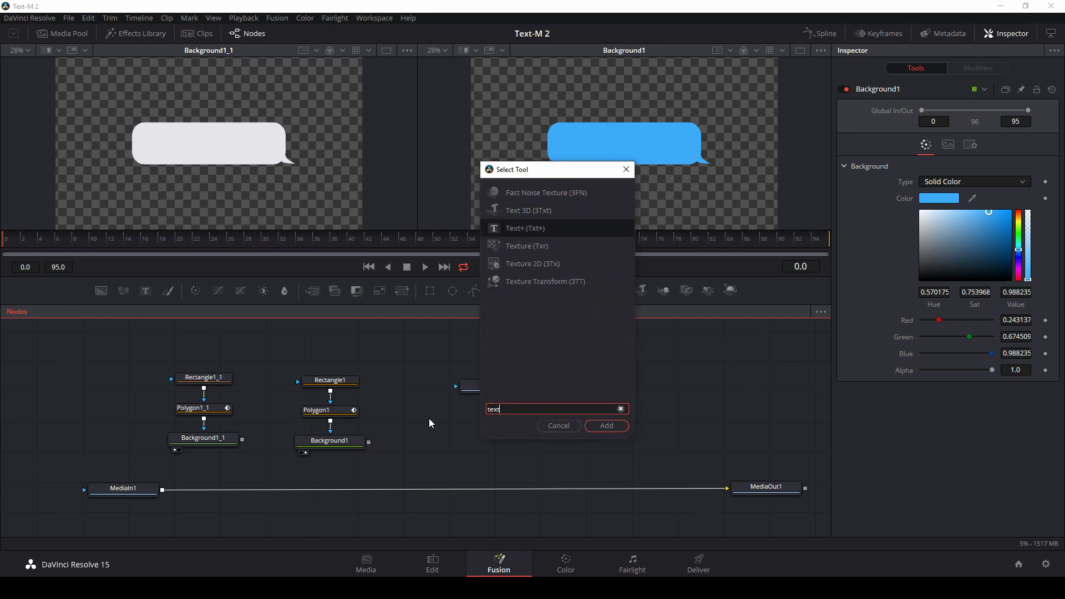
pyautogui.press('Return')
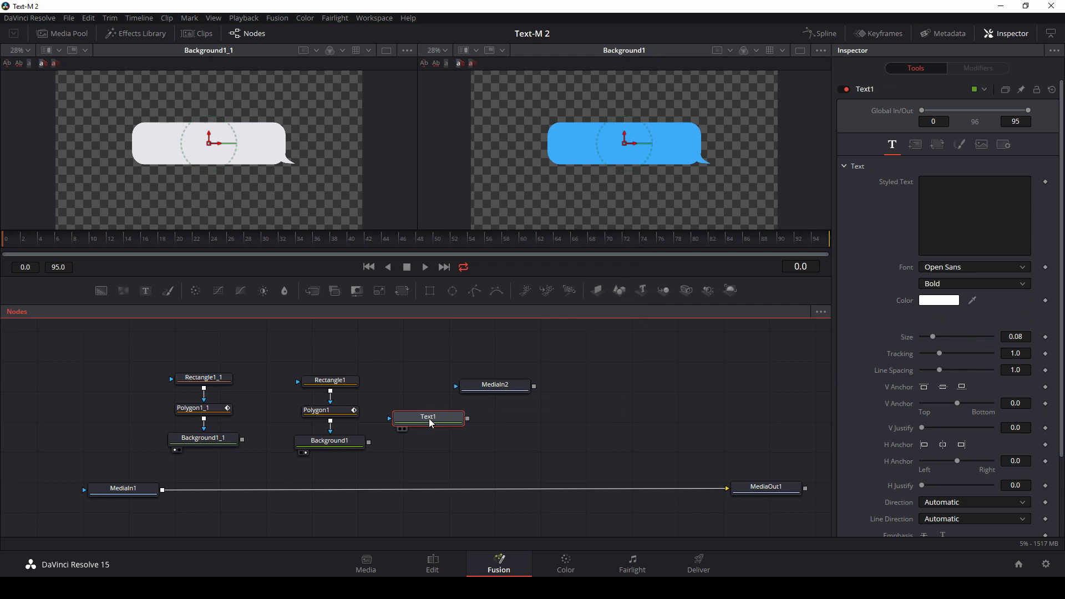
pyautogui.click(936, 203)
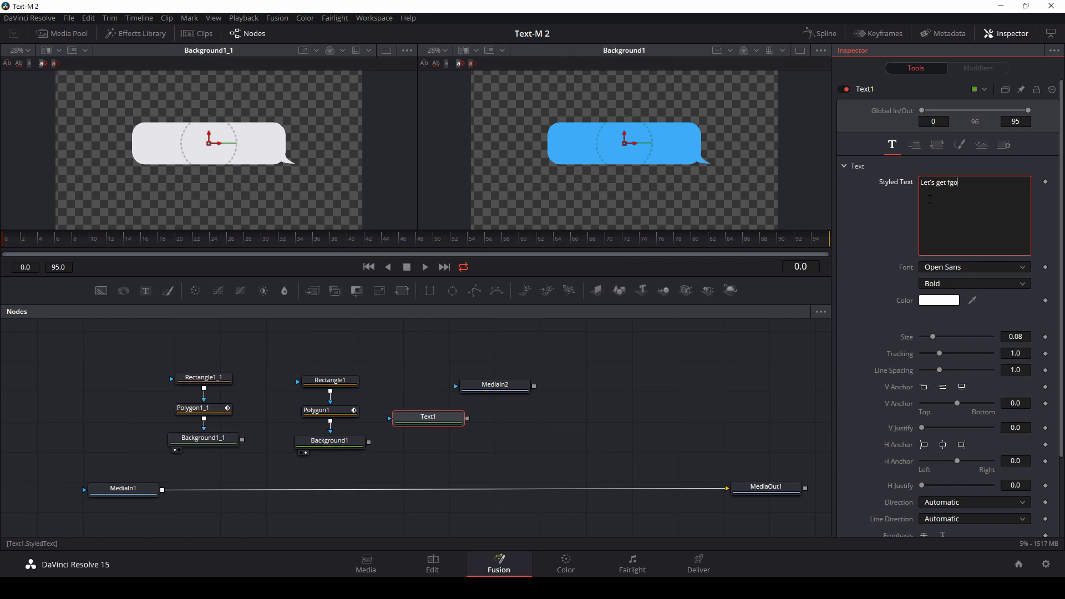
pyautogui.write("Let's get food!")
# Merge the text over the blue bubble's Background node and show the Merge in the second viewer.
pyautogui.moveTo(433, 419); pyautogui.dragTo(371, 447)
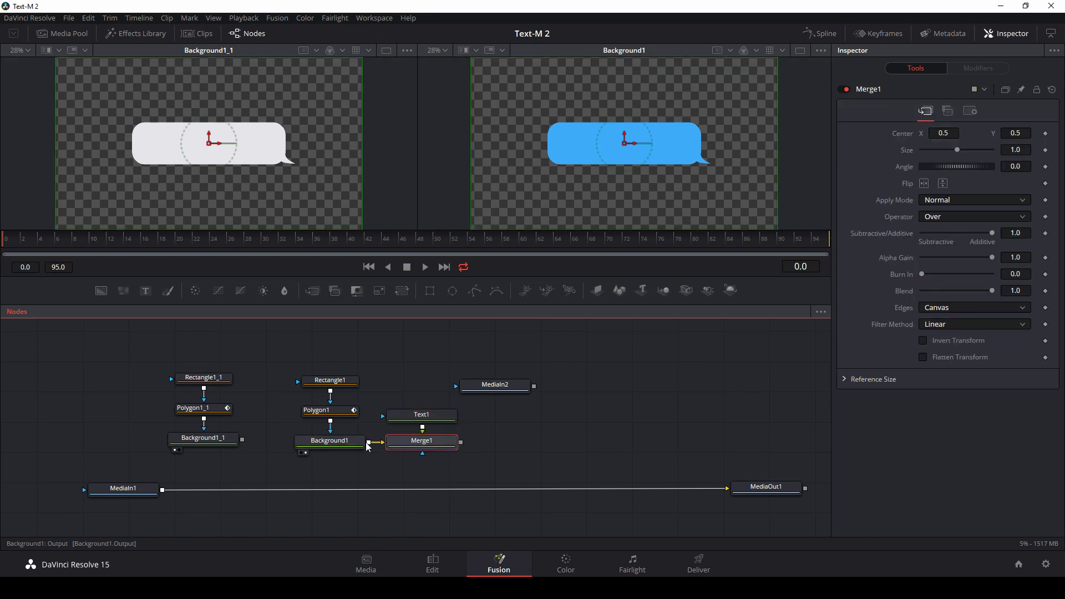
pyautogui.moveTo(443, 444); pyautogui.dragTo(452, 450)
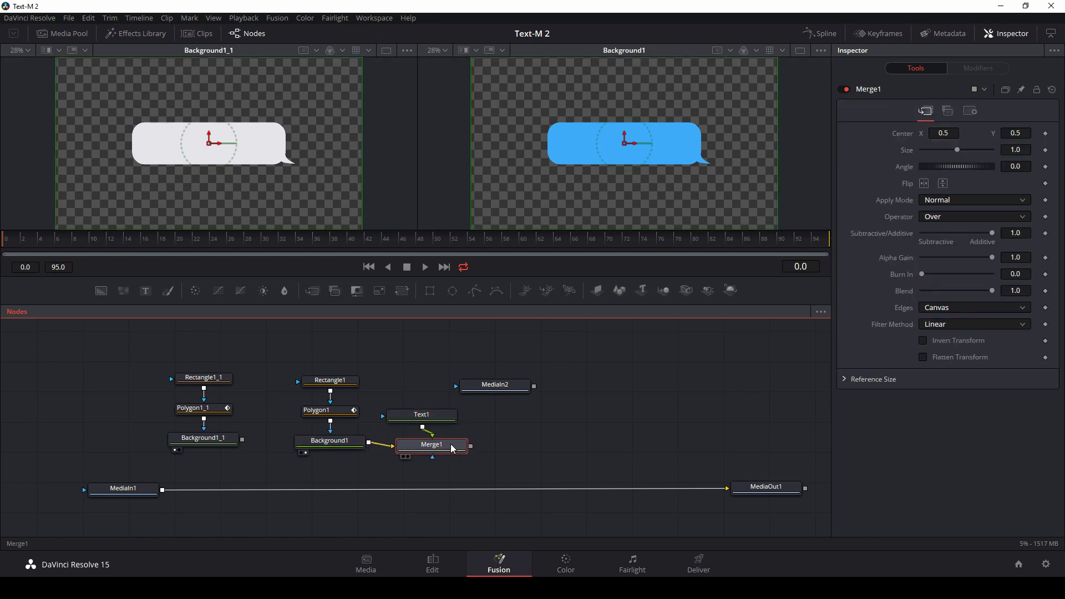
pyautogui.press('2')
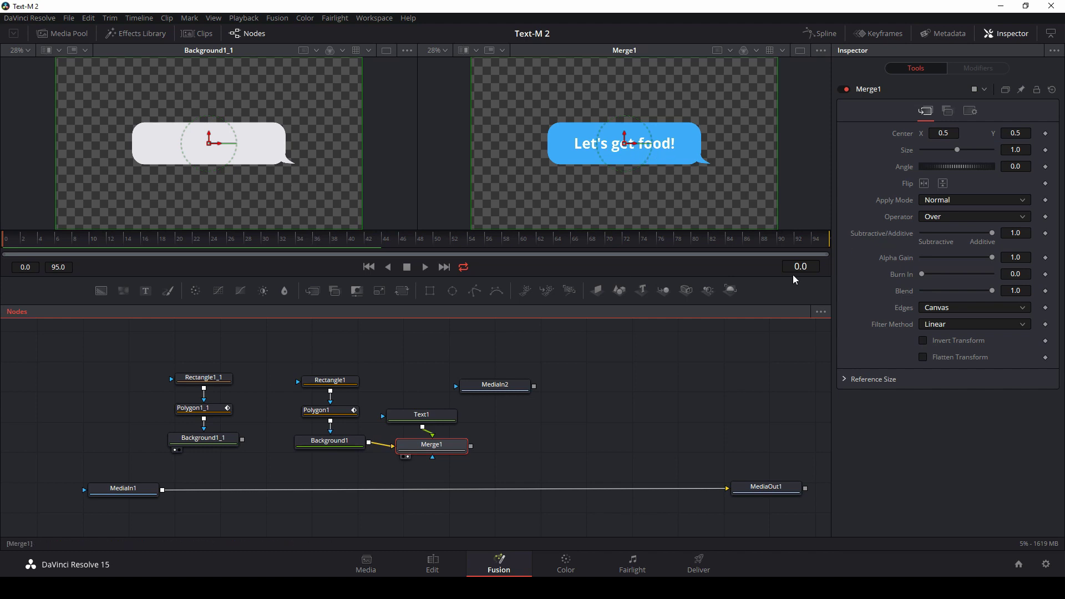
# Set the text to Helvetica LT Std Roman at size 0.0551, anchored to the left.
pyautogui.click(428, 416)
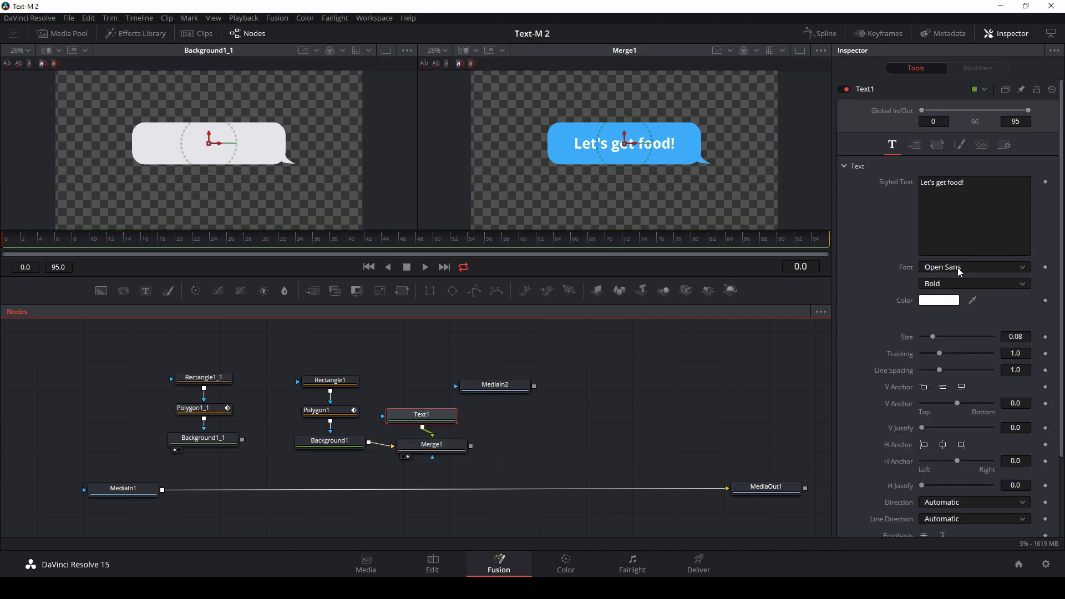
pyautogui.click(951, 268)
pyautogui.scroll(5, 966, 351)
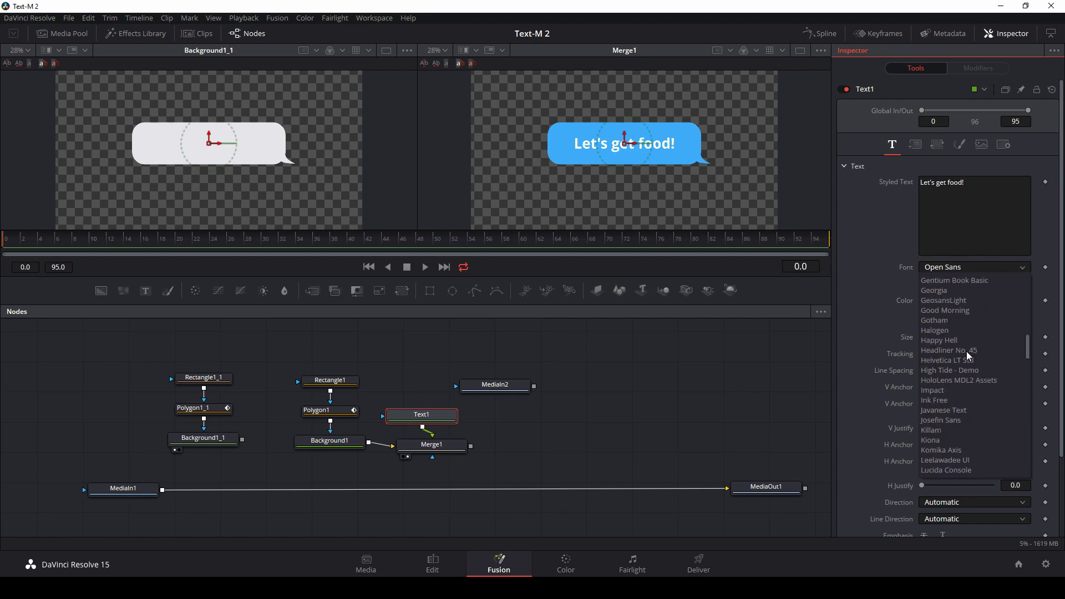
pyautogui.click(964, 352)
pyautogui.moveTo(931, 340); pyautogui.dragTo(930, 338)
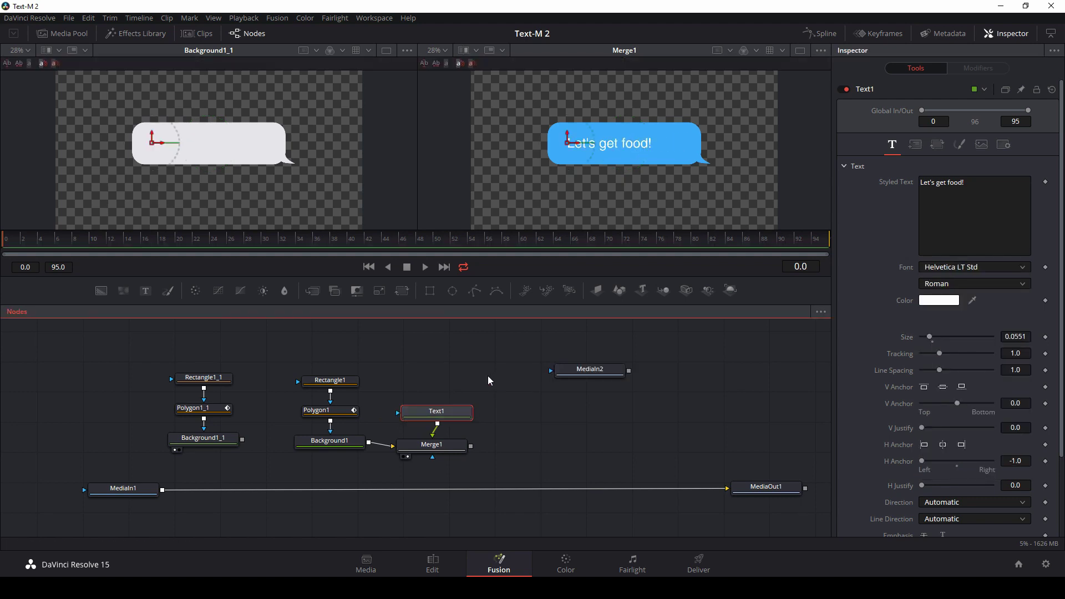
# Paste a copy of the text node, merge it over the grey bubble's Background, and show that Merge in the first viewer.
pyautogui.hotkey('ctrl', 'v')
pyautogui.moveTo(455, 364); pyautogui.dragTo(288, 364)
pyautogui.moveTo(512, 469); pyautogui.dragTo(480, 382)
pyautogui.moveTo(286, 371); pyautogui.dragTo(331, 383)
pyautogui.moveTo(355, 374); pyautogui.dragTo(372, 411)
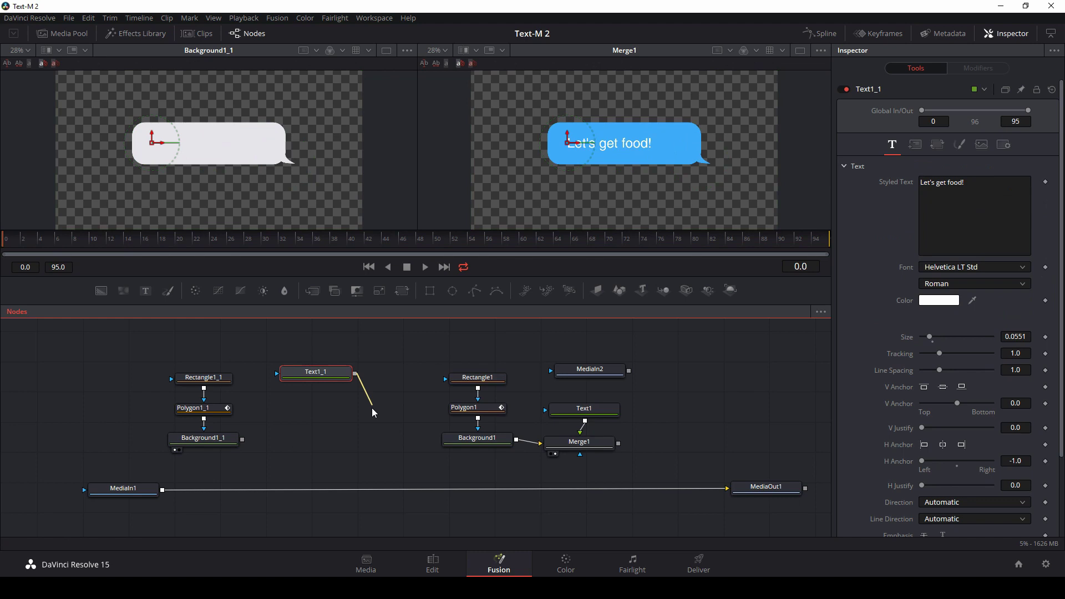
pyautogui.moveTo(282, 429); pyautogui.dragTo(243, 439)
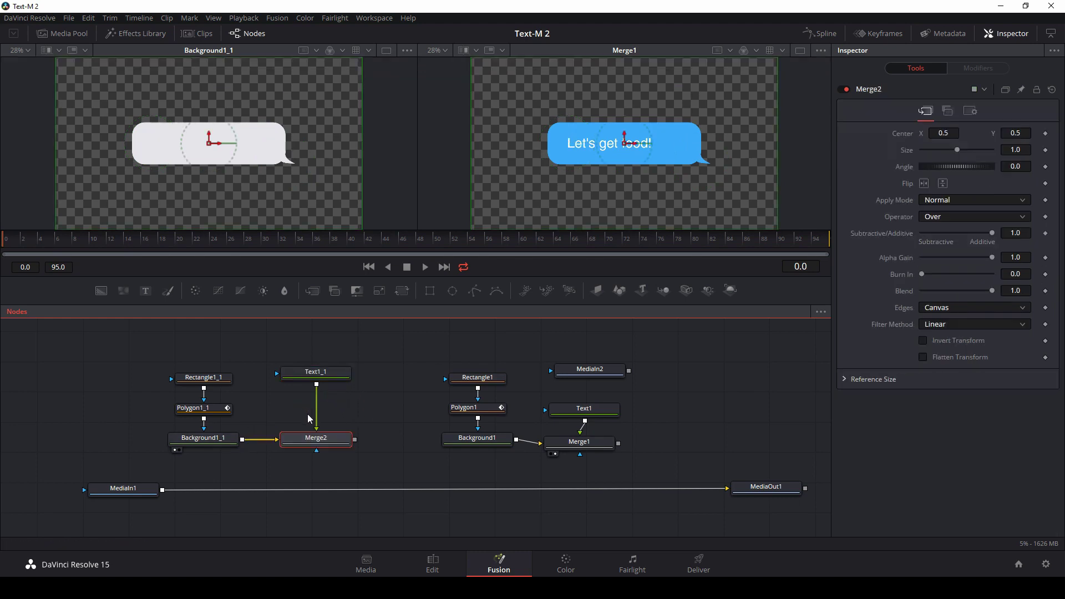
pyautogui.press('1')
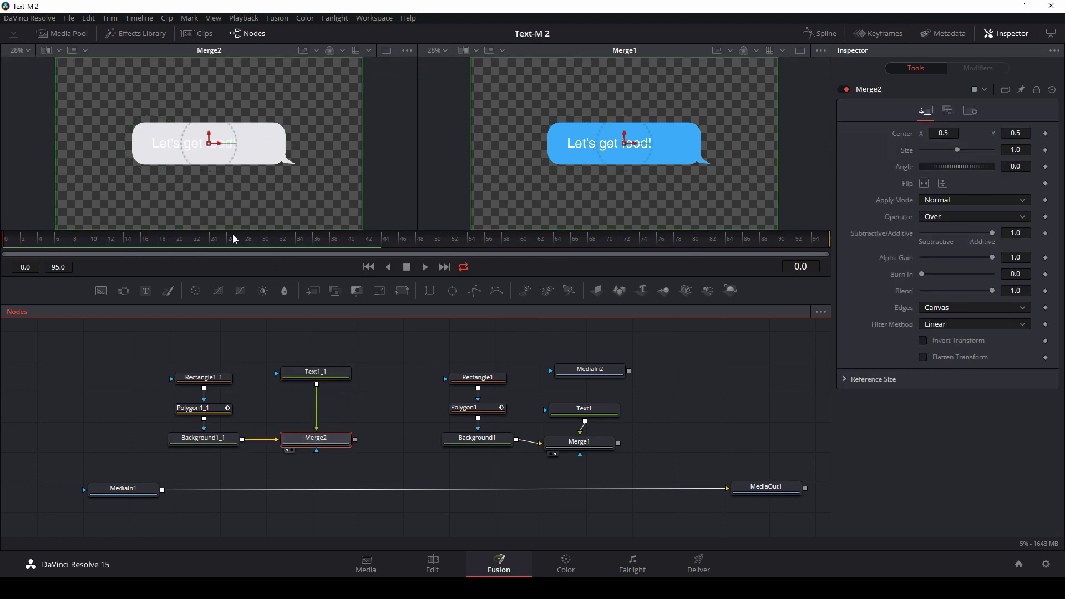
# Change the colour of the grey bubble's text to a near-black grey.
pyautogui.click(326, 379)
pyautogui.click(923, 300)
pyautogui.moveTo(654, 244); pyautogui.dragTo(654, 290)
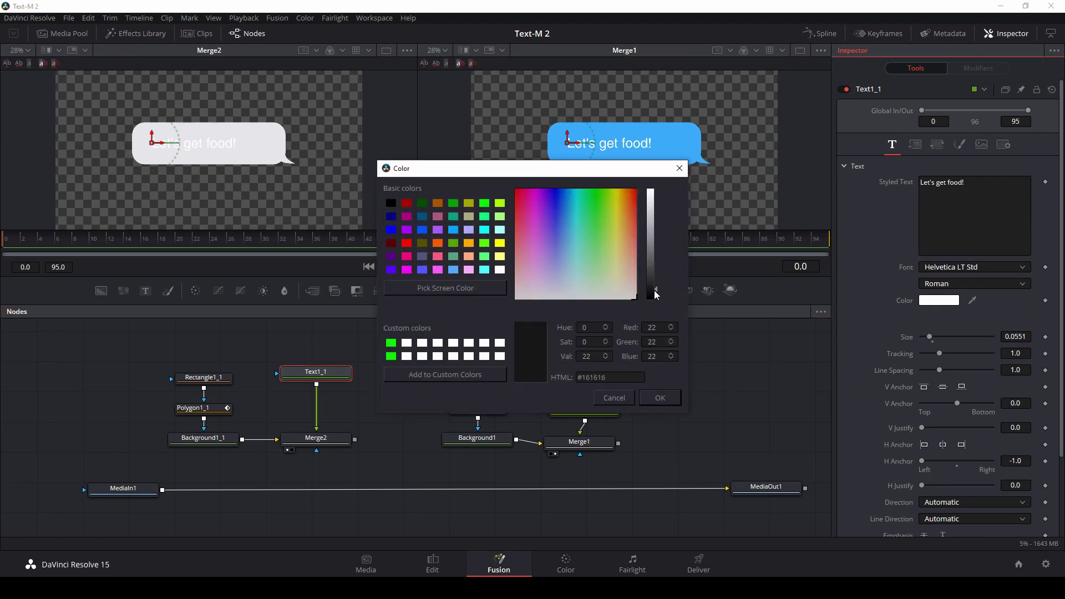
pyautogui.click(660, 398)
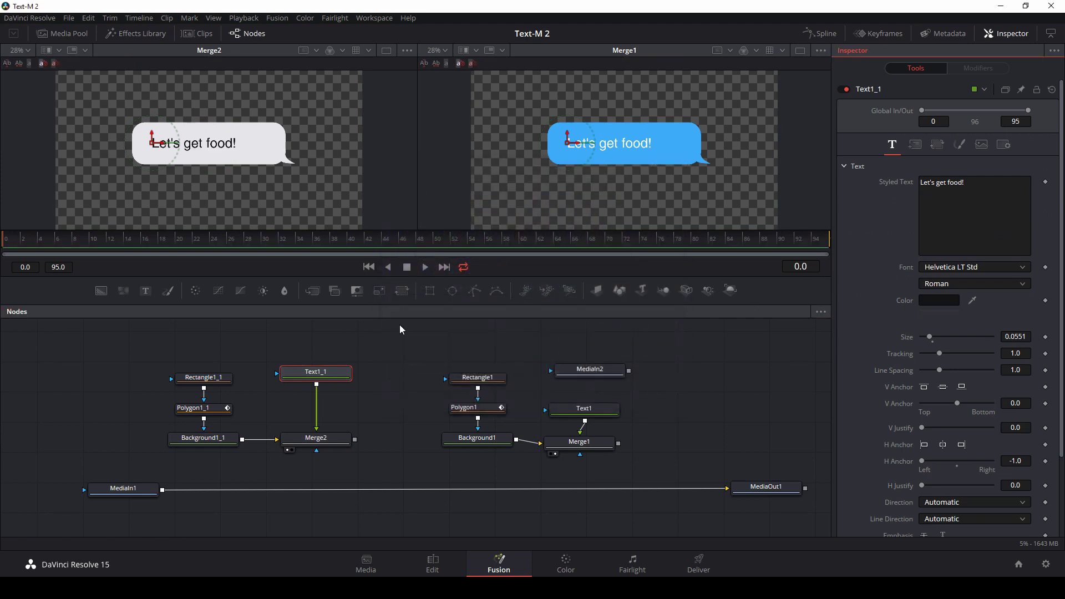
pyautogui.click(946, 301)
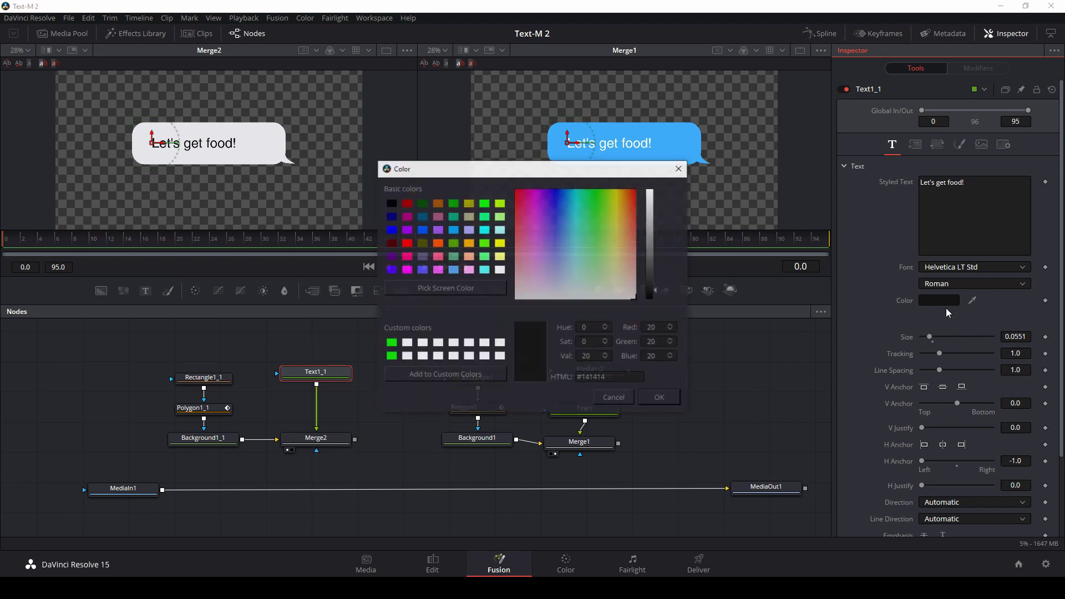
pyautogui.click(660, 398)
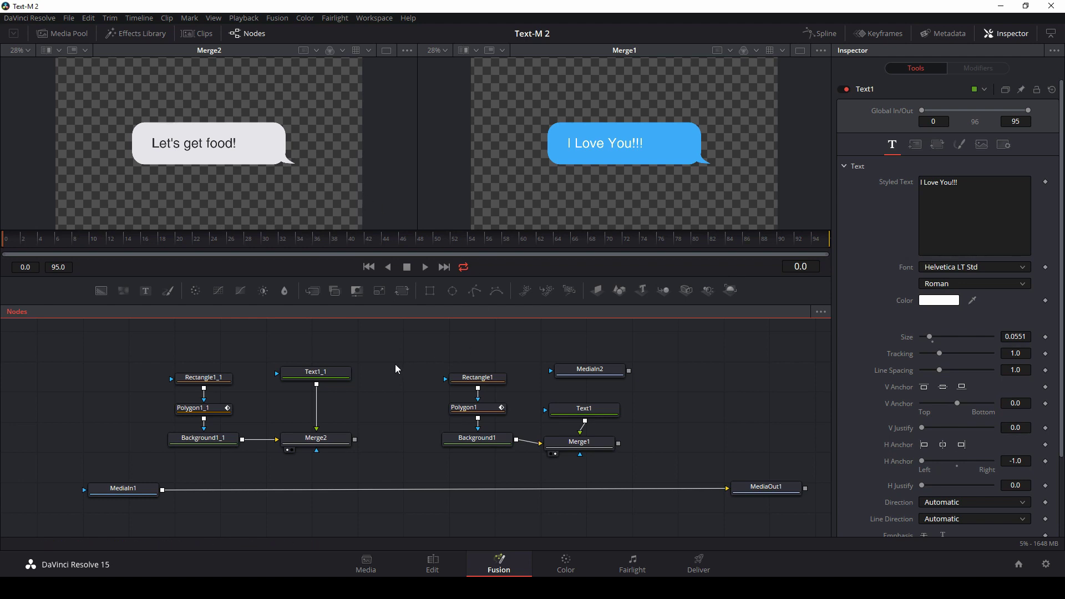
# Tidy the blue bubble's Text and Merge nodes and delete the reference image's MediaIn2 node.
pyautogui.moveTo(650, 465); pyautogui.dragTo(548, 401)
pyautogui.moveTo(586, 441); pyautogui.dragTo(582, 433)
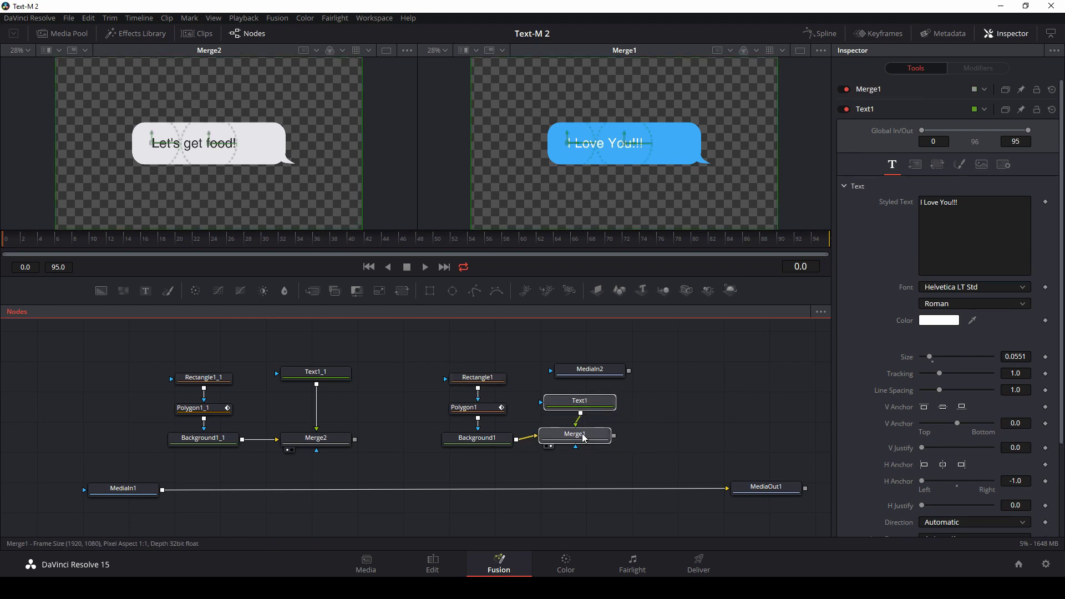
pyautogui.click(664, 407)
pyautogui.click(609, 369)
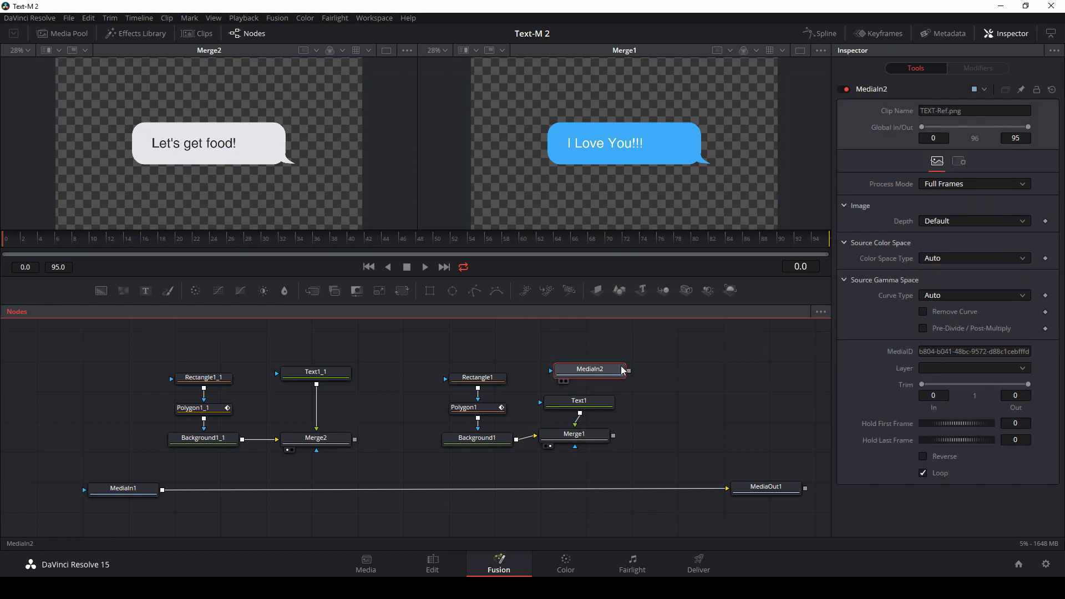
pyautogui.press('Delete')
# Merge the grey bubble over the MediaIn1 footage and show MediaOut1 in the second viewer.
pyautogui.moveTo(267, 415); pyautogui.dragTo(163, 494)
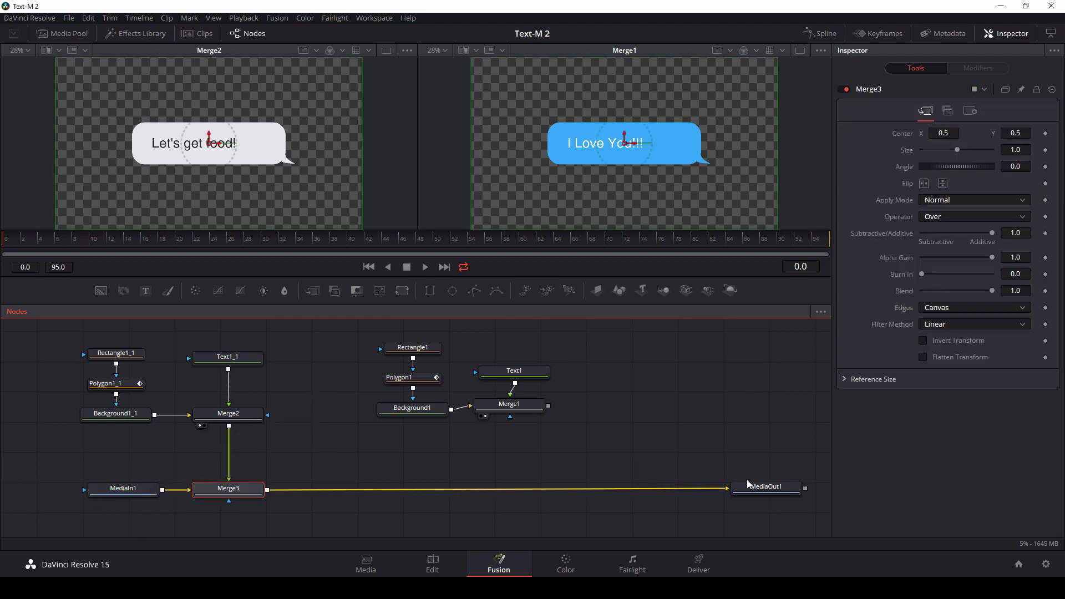
pyautogui.click(758, 488)
pyautogui.press('2')
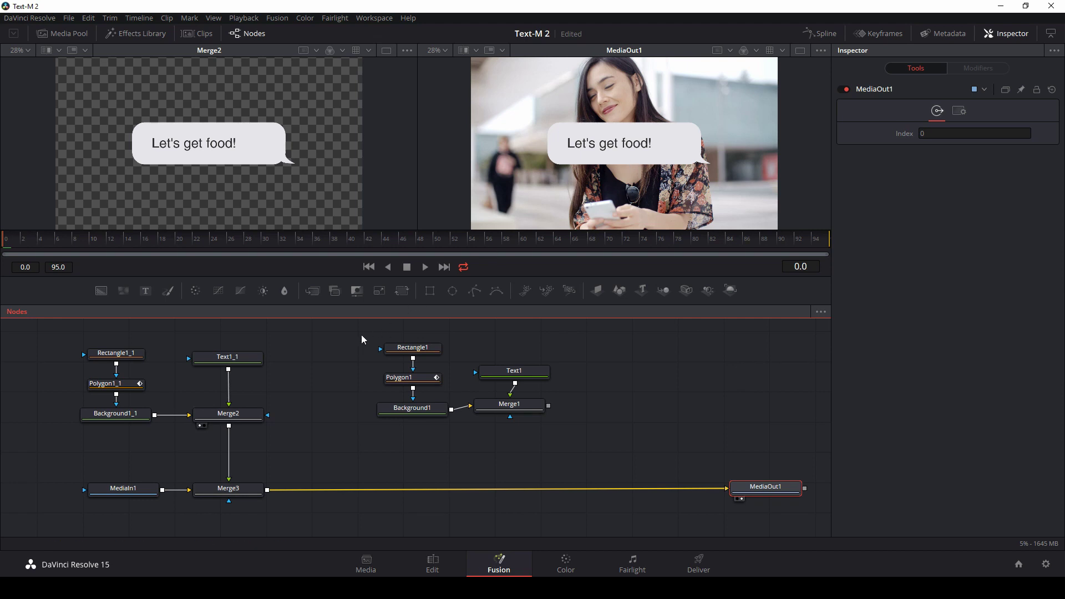
# Add a Transform after the grey bubble's Merge to scale the bubble to 0.59 and centre it at about X 0.212, Y 0.648.
pyautogui.click(242, 413)
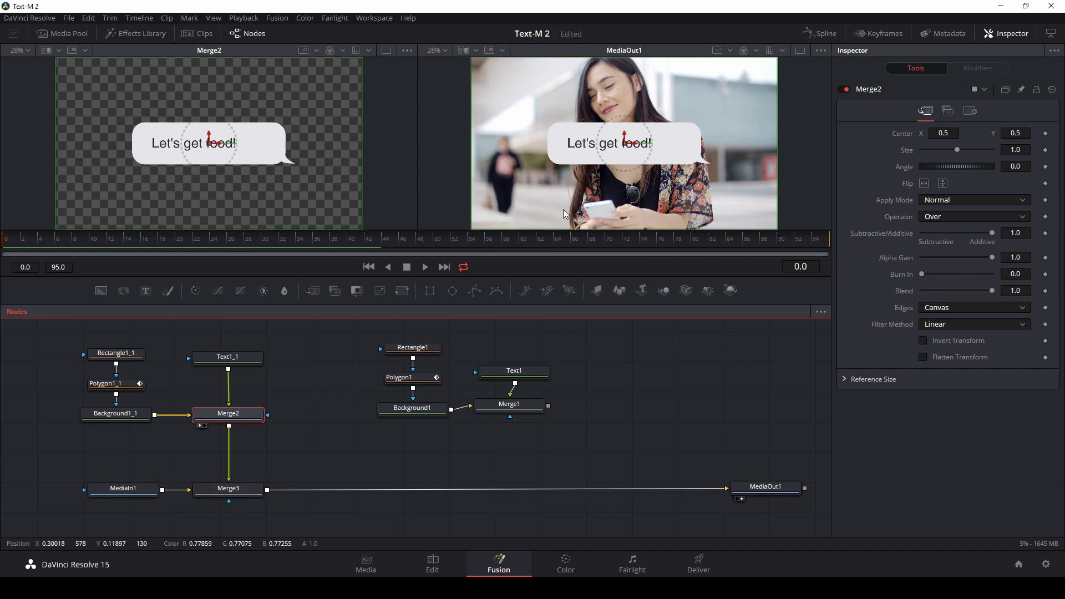
pyautogui.hotkey('shift', 'space')
pyautogui.write('xf')
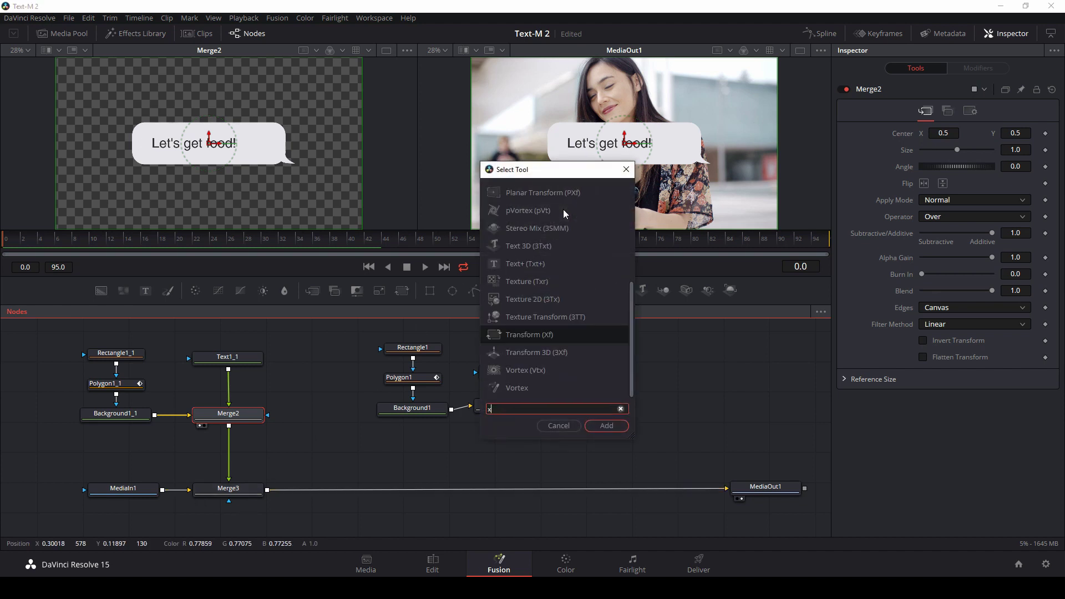
pyautogui.doubleClick(564, 214)
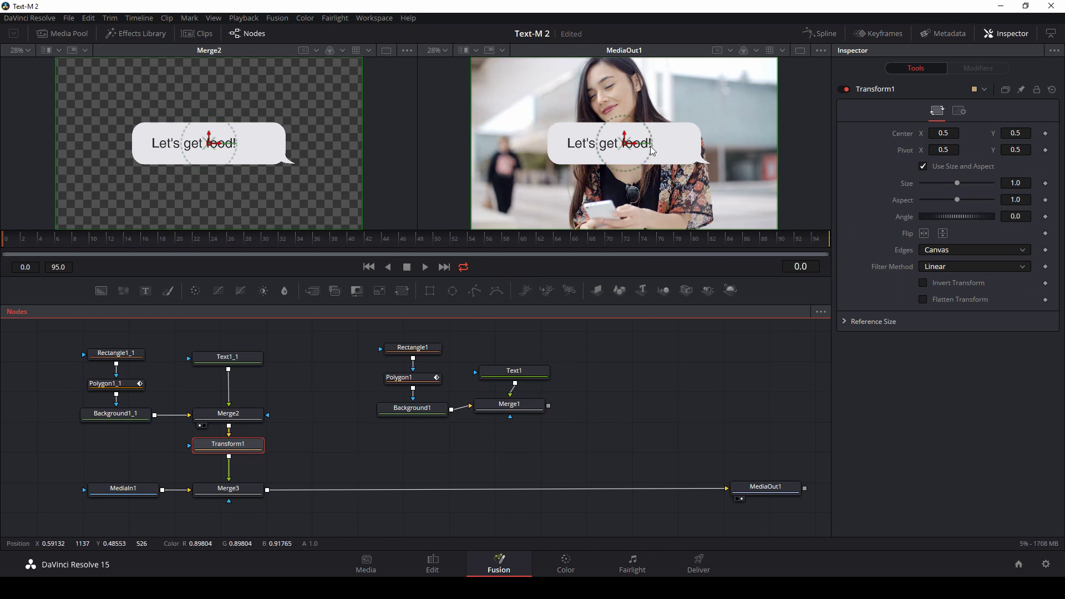
pyautogui.moveTo(957, 184); pyautogui.dragTo(942, 189)
pyautogui.moveTo(627, 148); pyautogui.dragTo(539, 124)
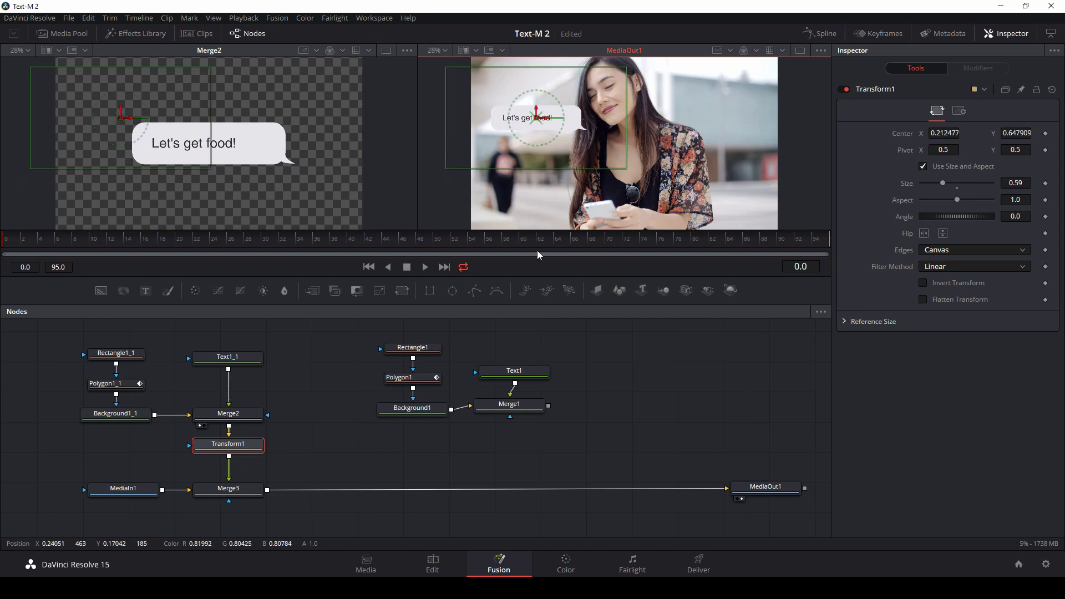
# Merge the blue bubble over the output of Merge3, ahead of MediaOut1.
pyautogui.click(315, 387)
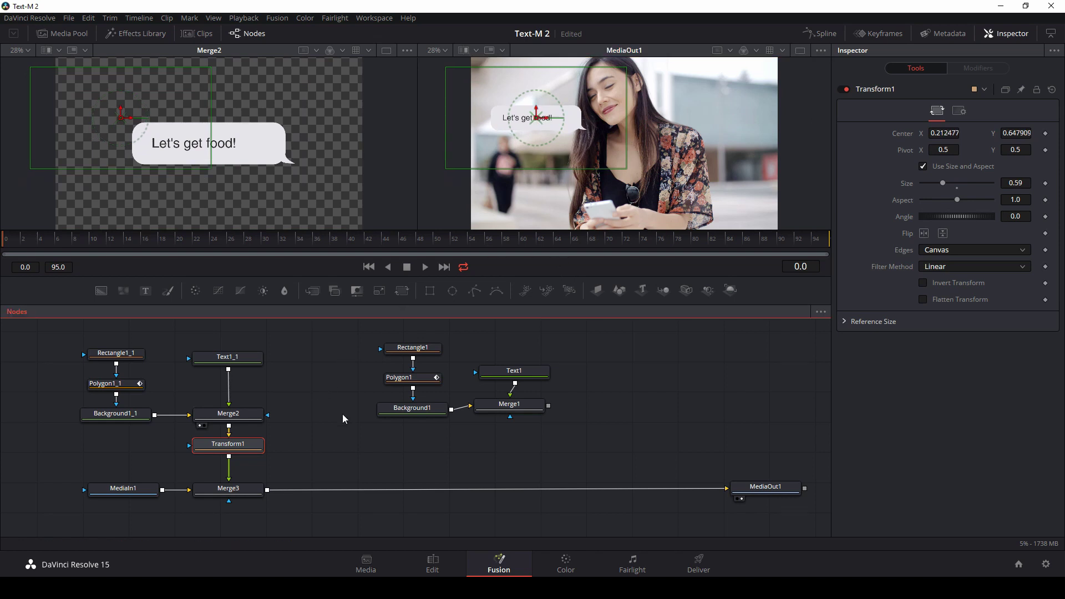
pyautogui.click(331, 411)
pyautogui.moveTo(549, 406); pyautogui.dragTo(267, 491)
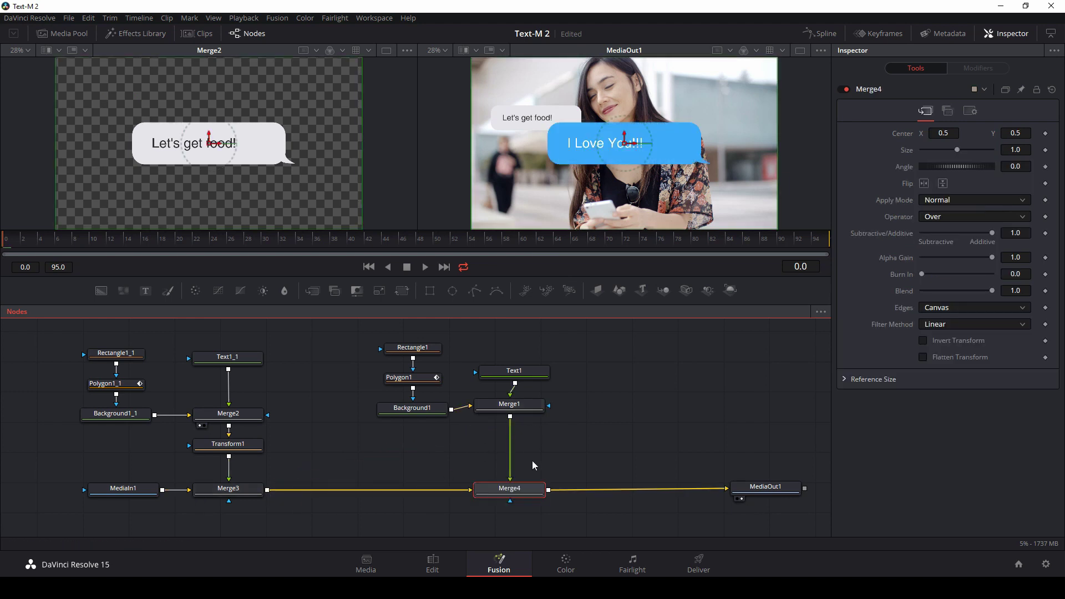
# Insert a copy of the grey bubble's Transform between Merge1 and Merge4 and lower its centre to about Y 0.426.
pyautogui.click(238, 449)
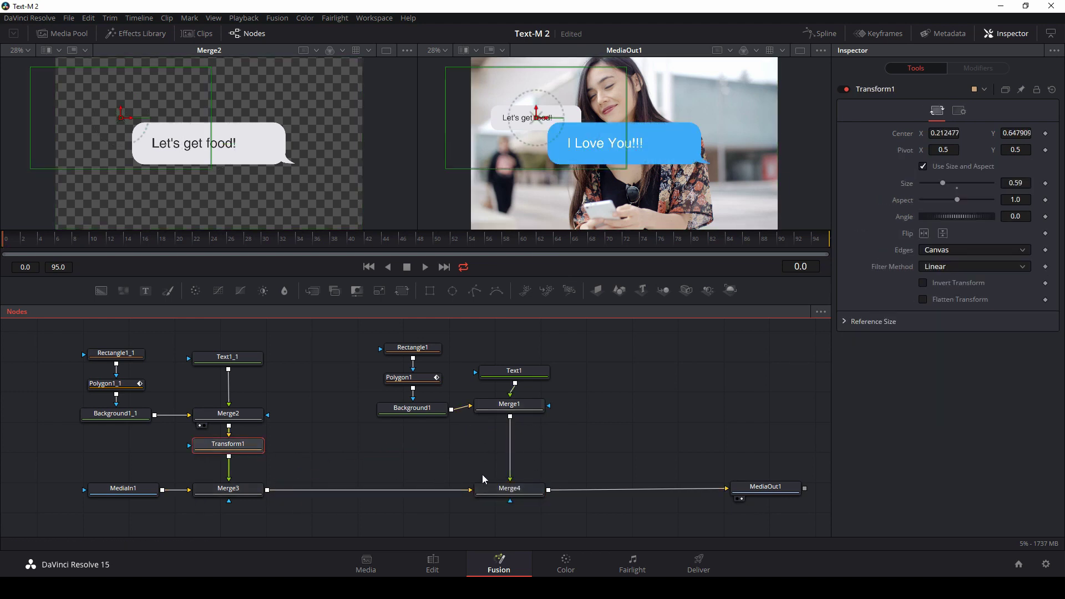
pyautogui.hotkey('ctrl', 'v')
pyautogui.moveTo(598, 439); pyautogui.dragTo(516, 452)
pyautogui.moveTo(537, 113); pyautogui.dragTo(537, 150)
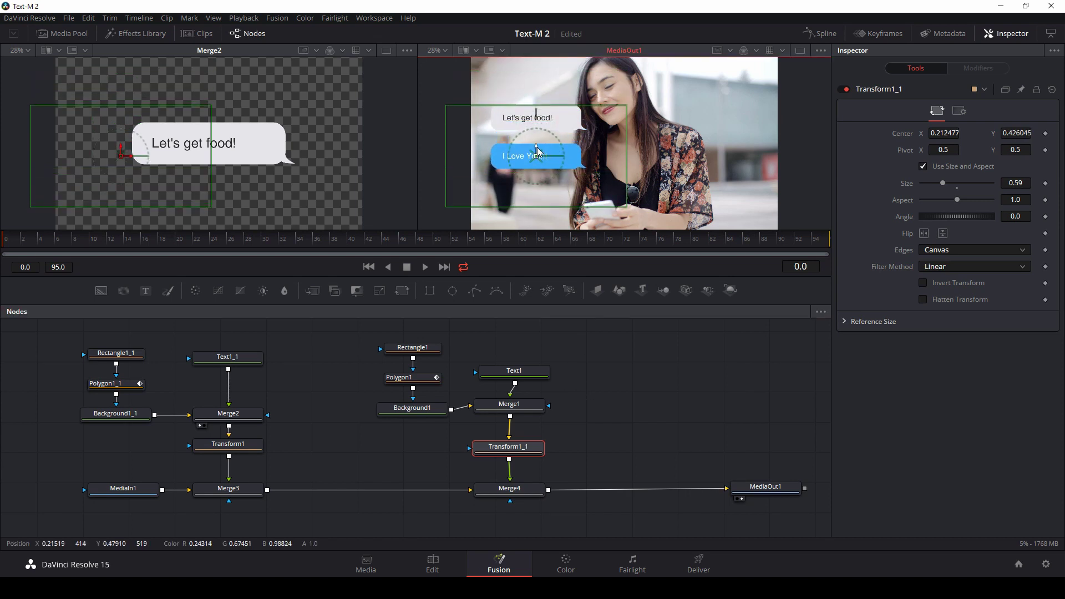
# Insert a Transform between Background1_1 and Merge2 and flip the grey bubble's shape horizontally.
pyautogui.click(590, 359)
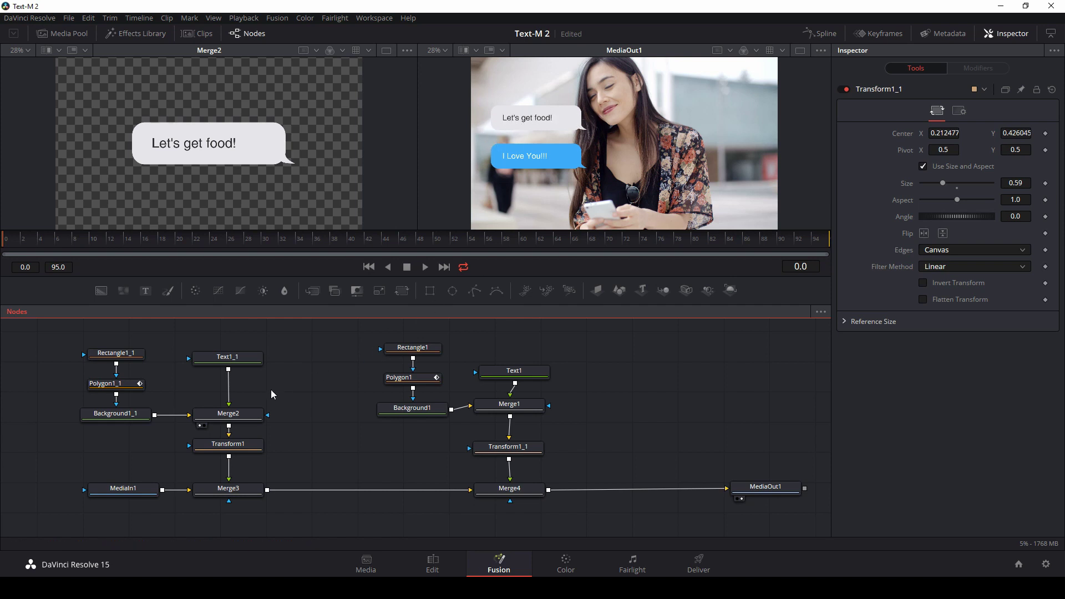
pyautogui.moveTo(135, 414); pyautogui.dragTo(84, 418)
pyautogui.click(82, 418)
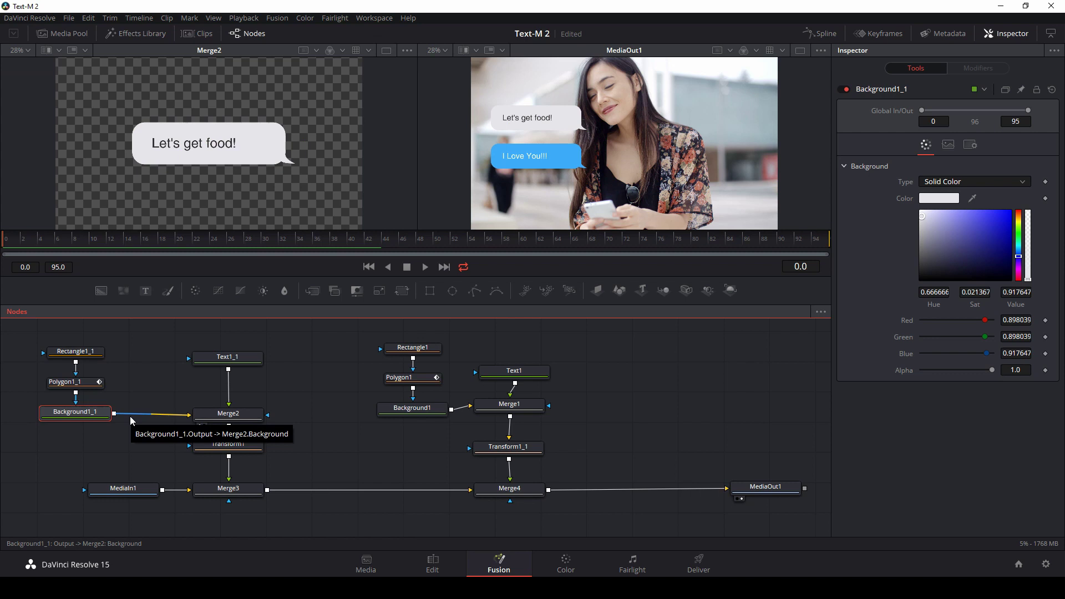
pyautogui.hotkey('shift', 'space')
pyautogui.write('xf')
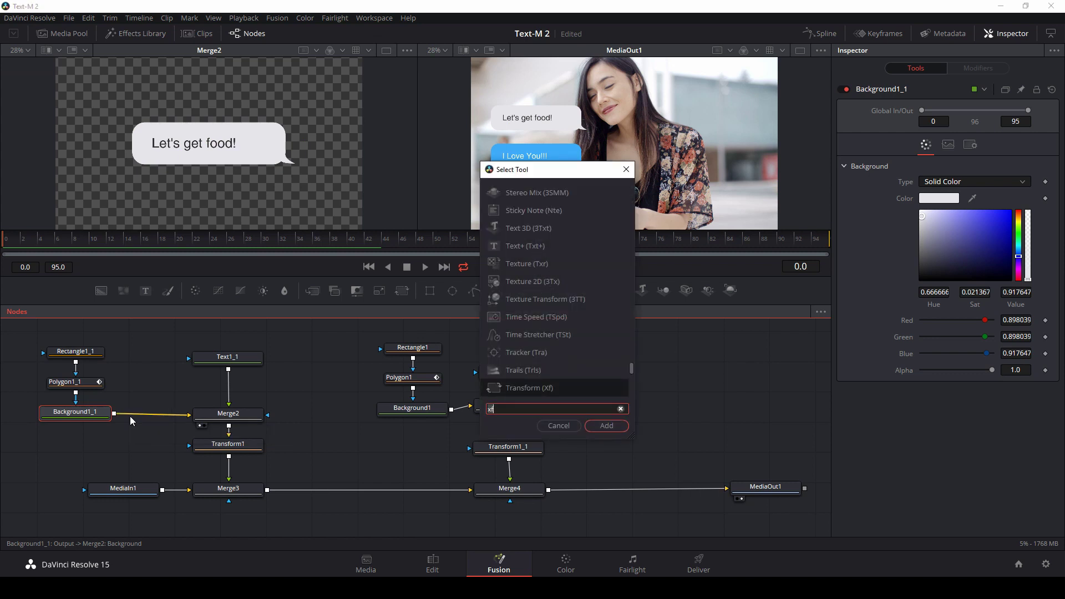
pyautogui.press('Return')
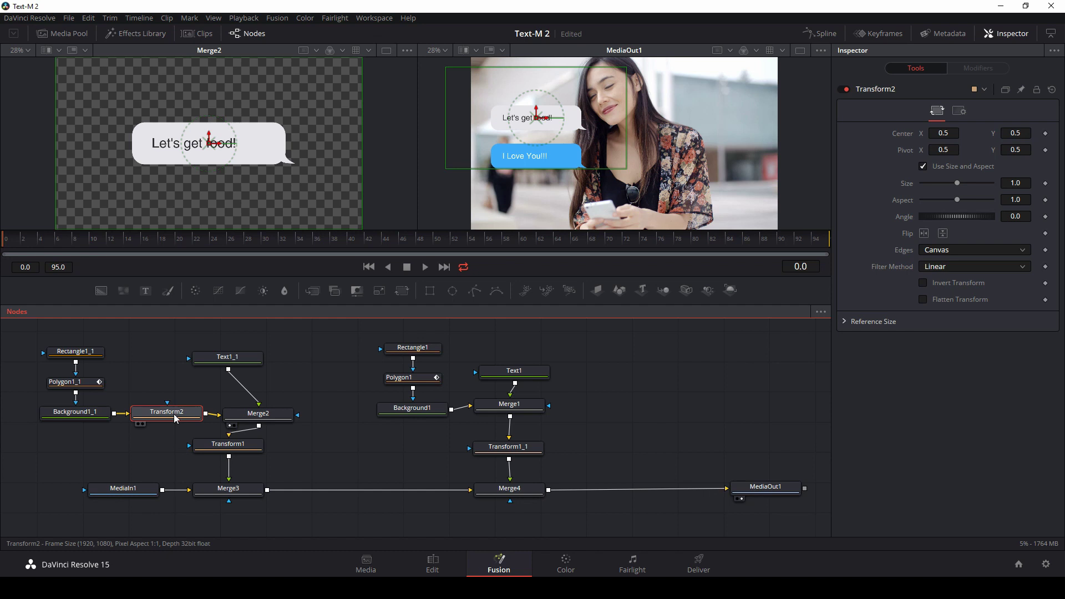
pyautogui.moveTo(172, 414); pyautogui.dragTo(174, 420)
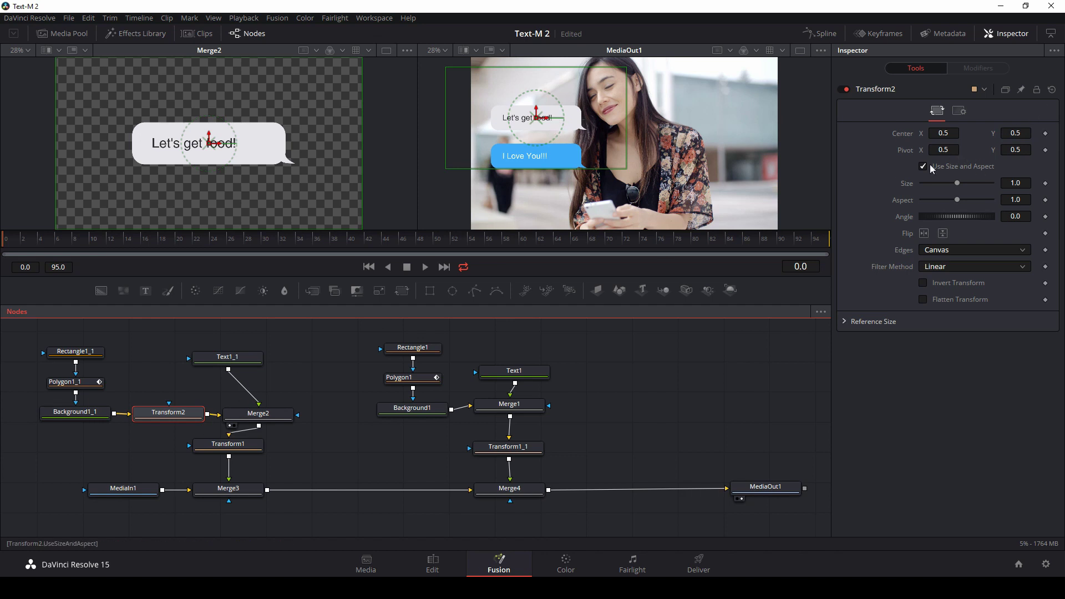
pyautogui.click(924, 234)
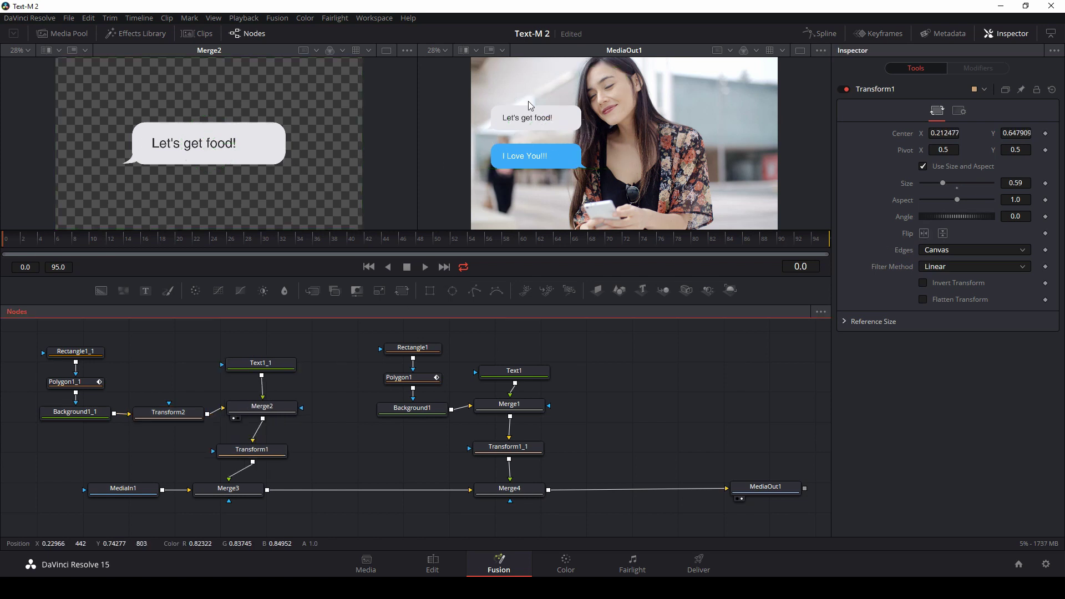
# At frame 0, outline the background building beside the woman with a closed four-point planar tracking shape.
pyautogui.moveTo(613, 239); pyautogui.dragTo(217, 240)
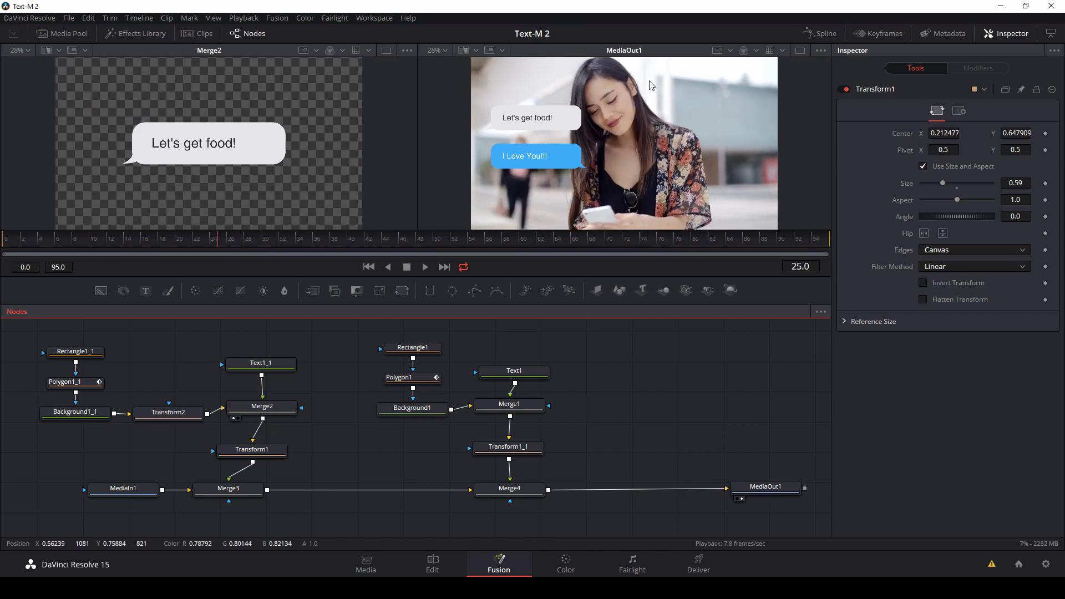
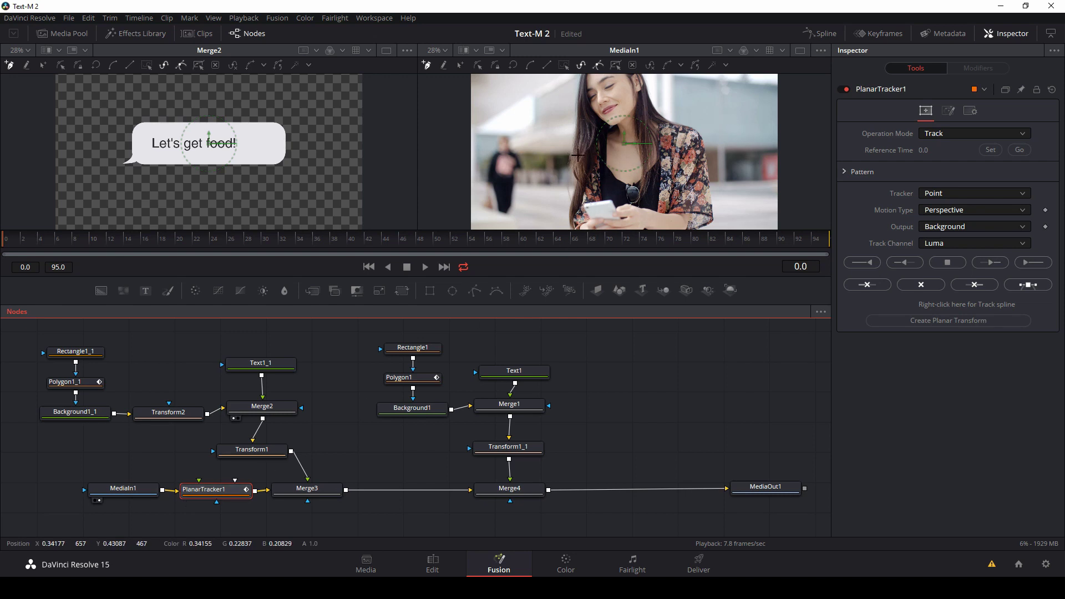
pyautogui.moveTo(22, 239); pyautogui.dragTo(6, 262)
pyautogui.click(714, 144)
pyautogui.click(718, 190)
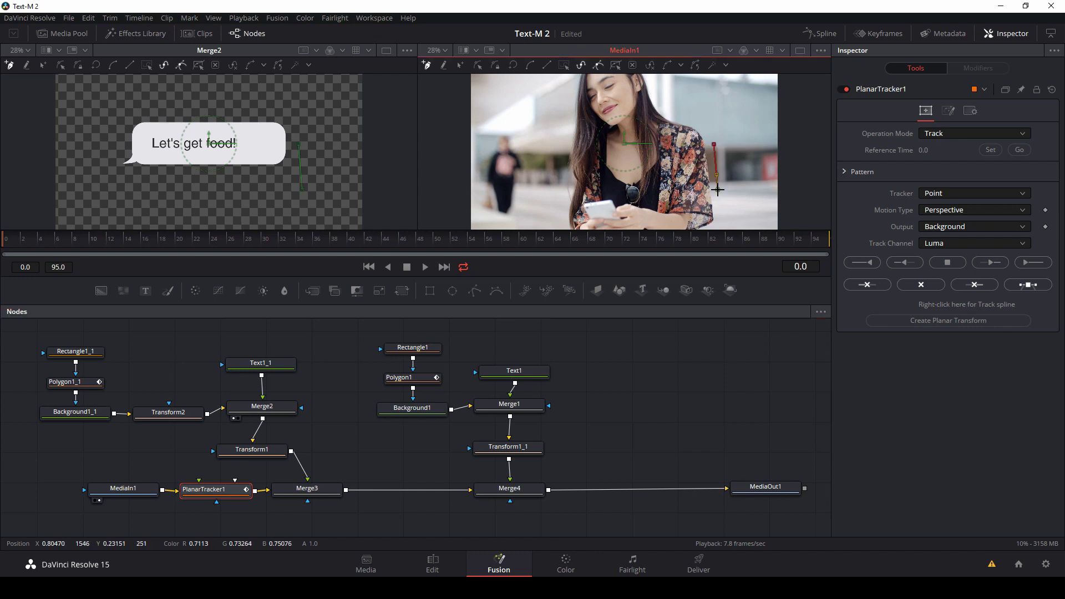
pyautogui.click(777, 187)
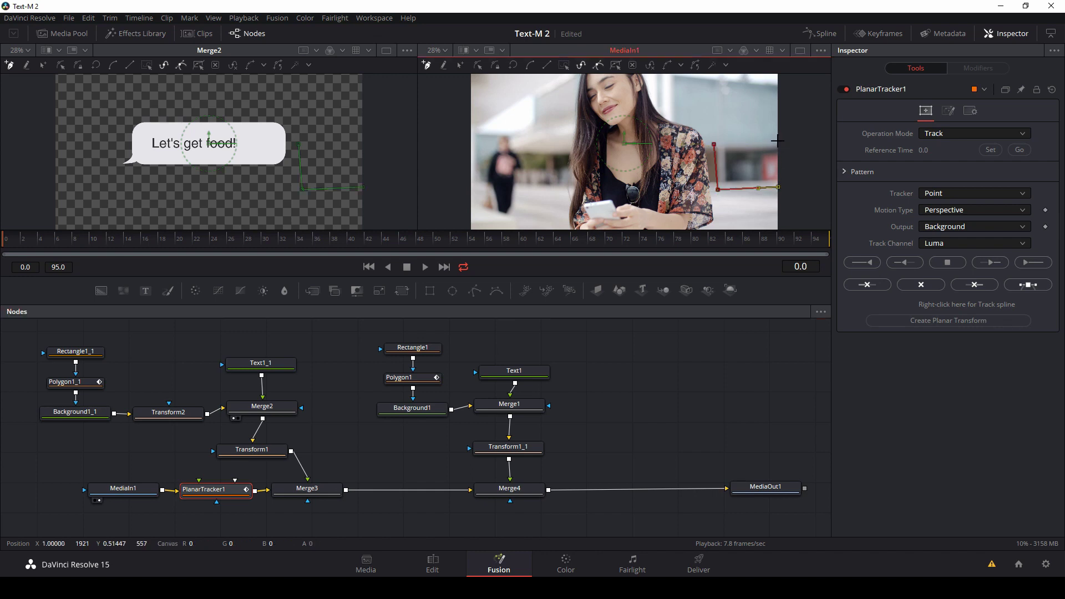
pyautogui.click(778, 141)
pyautogui.click(716, 144)
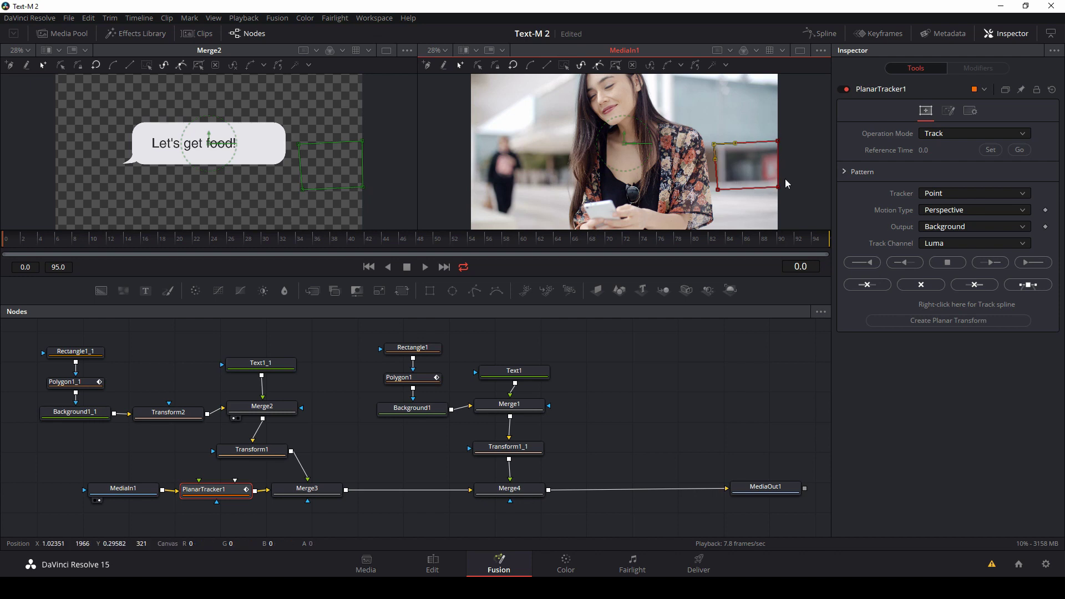
# Set the planar tracker to Hybrid Point/Area with Translation motion and track forward to the end from frame 0.
pyautogui.click(947, 198)
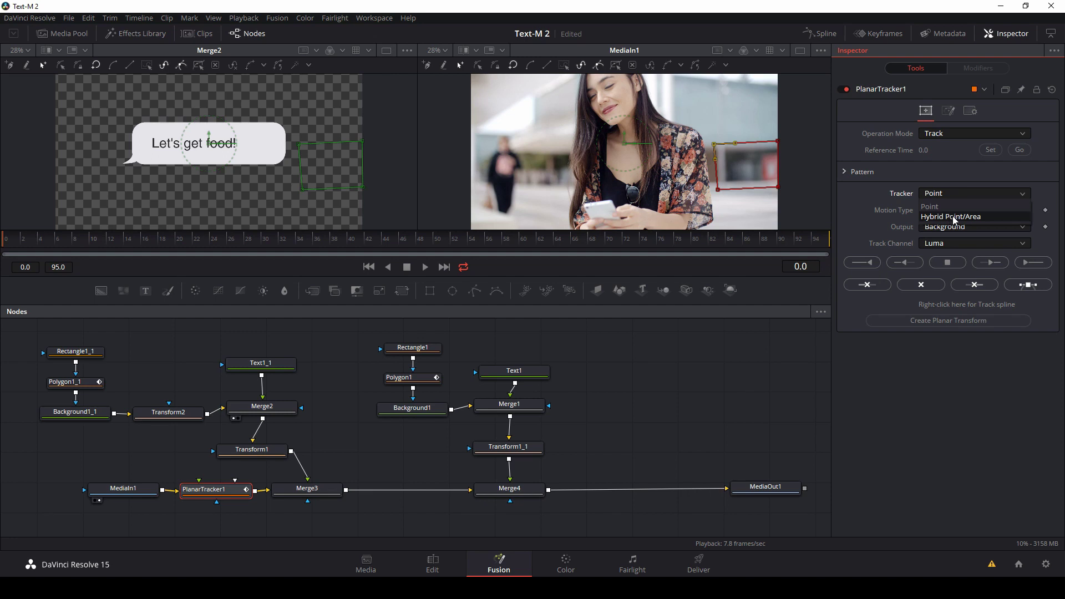
pyautogui.click(953, 217)
pyautogui.click(947, 211)
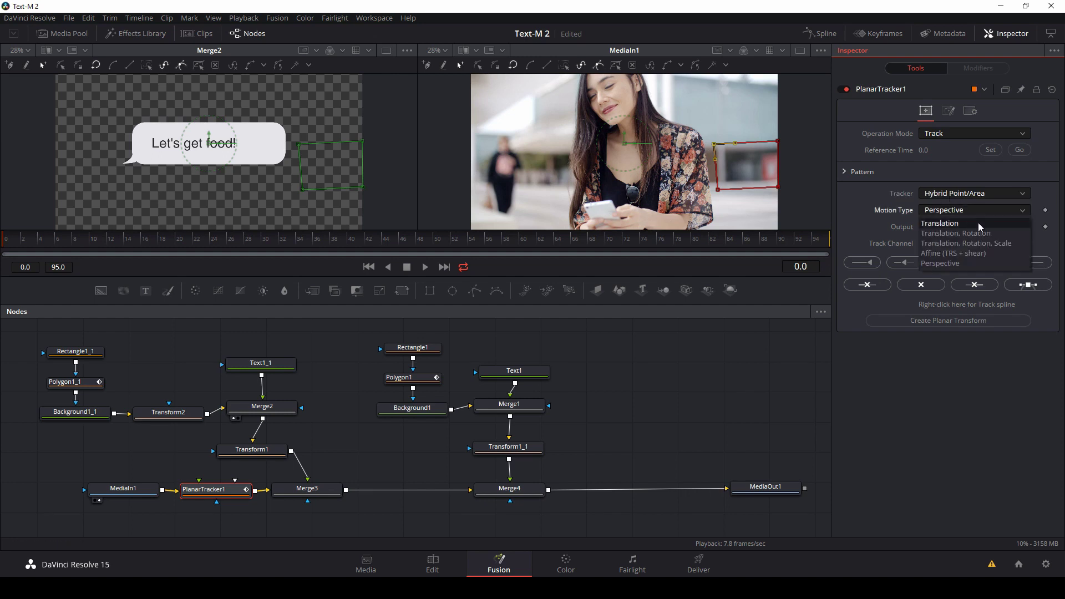
pyautogui.click(971, 225)
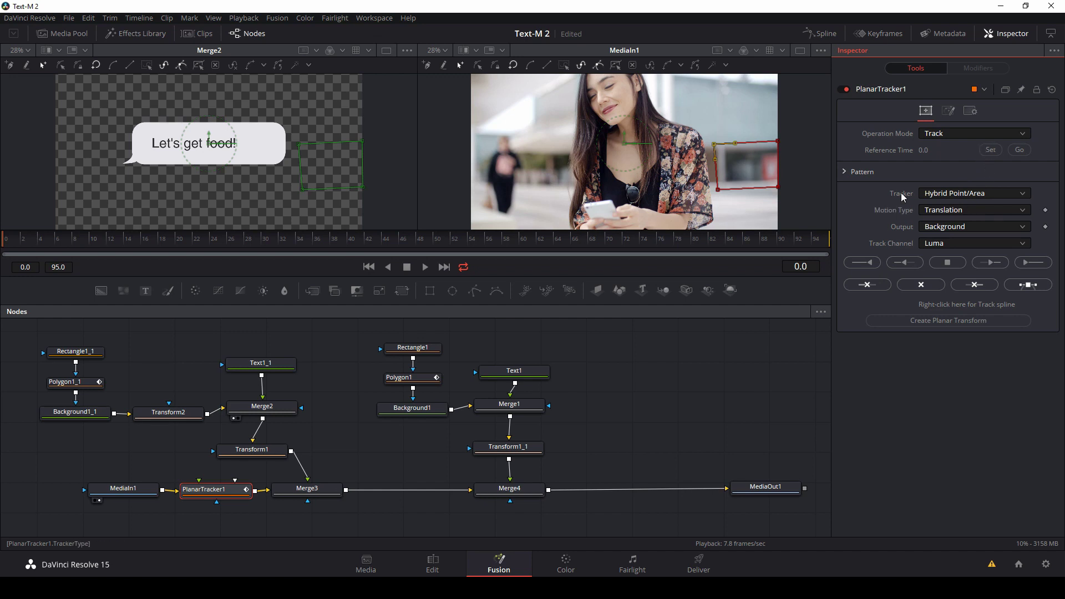
pyautogui.click(1031, 264)
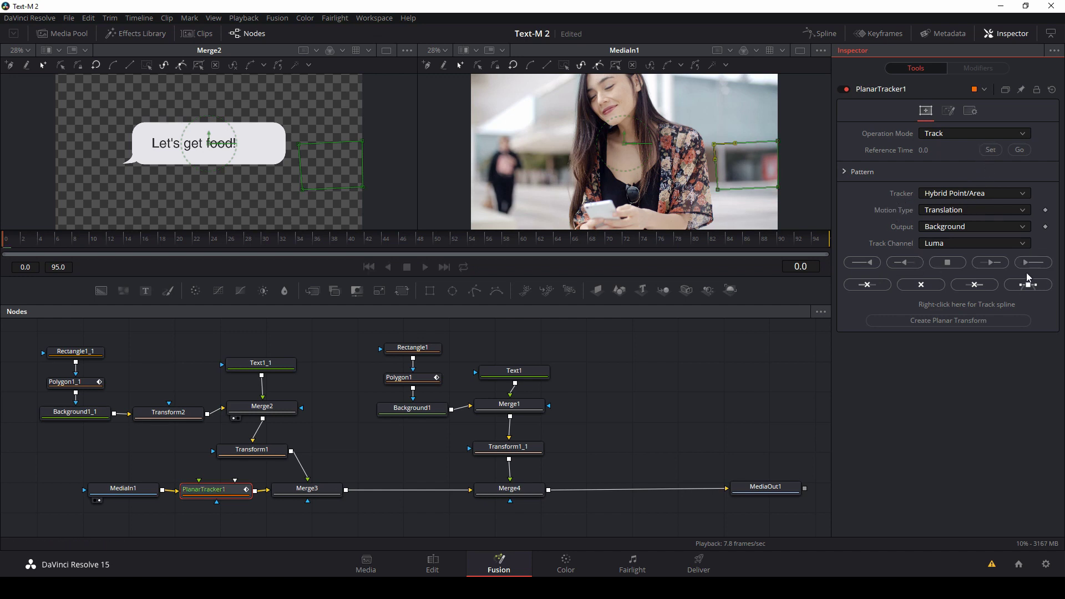
# Track forward again from frame 60 and scrub through the footage to check the planar track.
pyautogui.click(534, 243)
pyautogui.moveTo(534, 243)
pyautogui.mouseDown()
pyautogui.moveTo(548, 244)
pyautogui.moveTo(521, 245)
pyautogui.mouseUp()
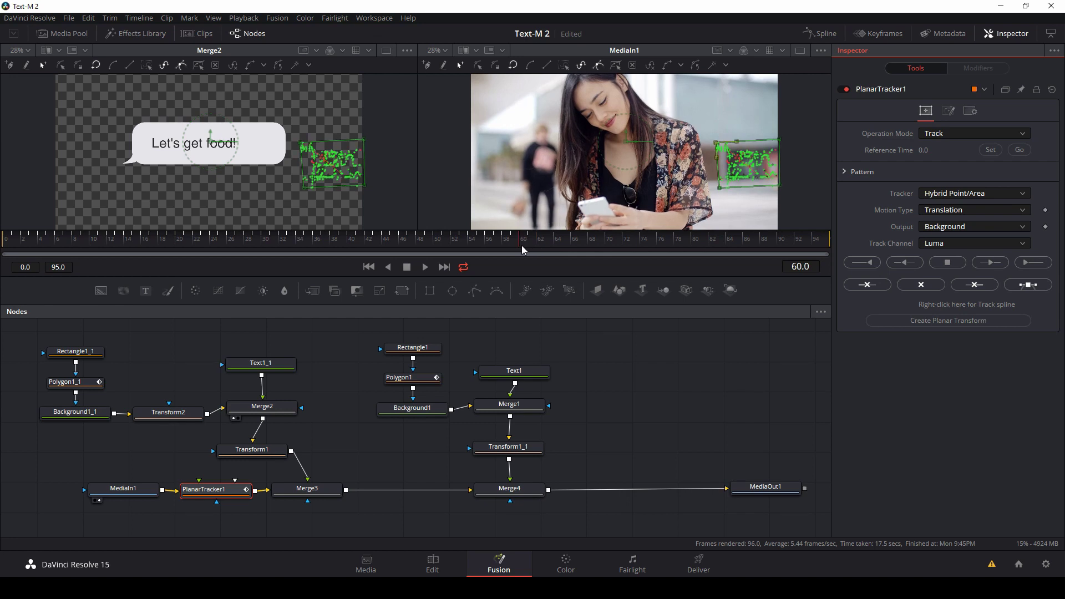
pyautogui.click(1036, 266)
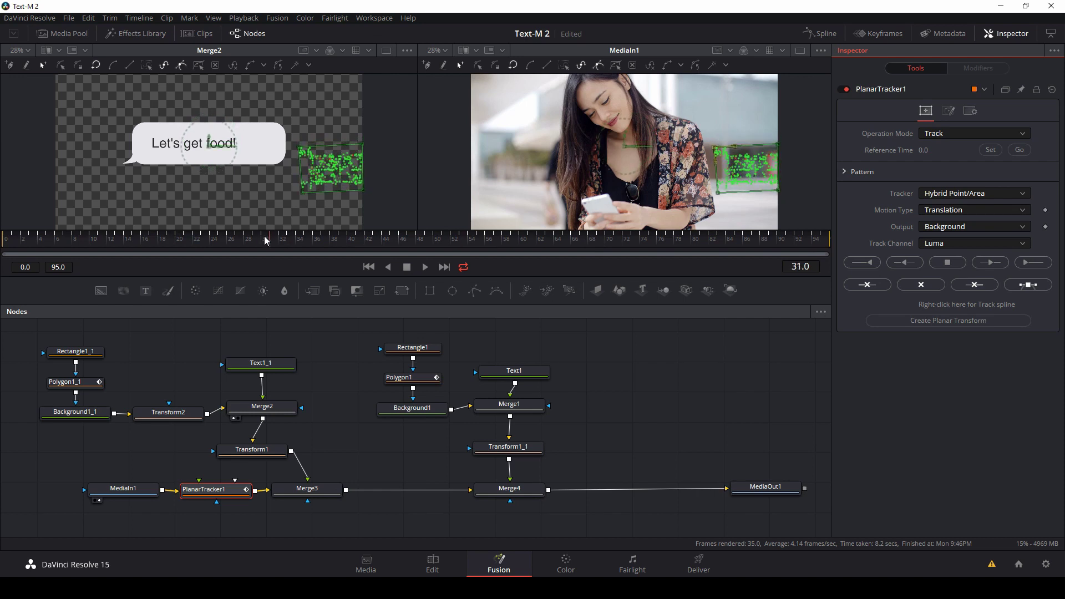
pyautogui.click(48, 231)
pyautogui.moveTo(48, 232); pyautogui.dragTo(6, 232)
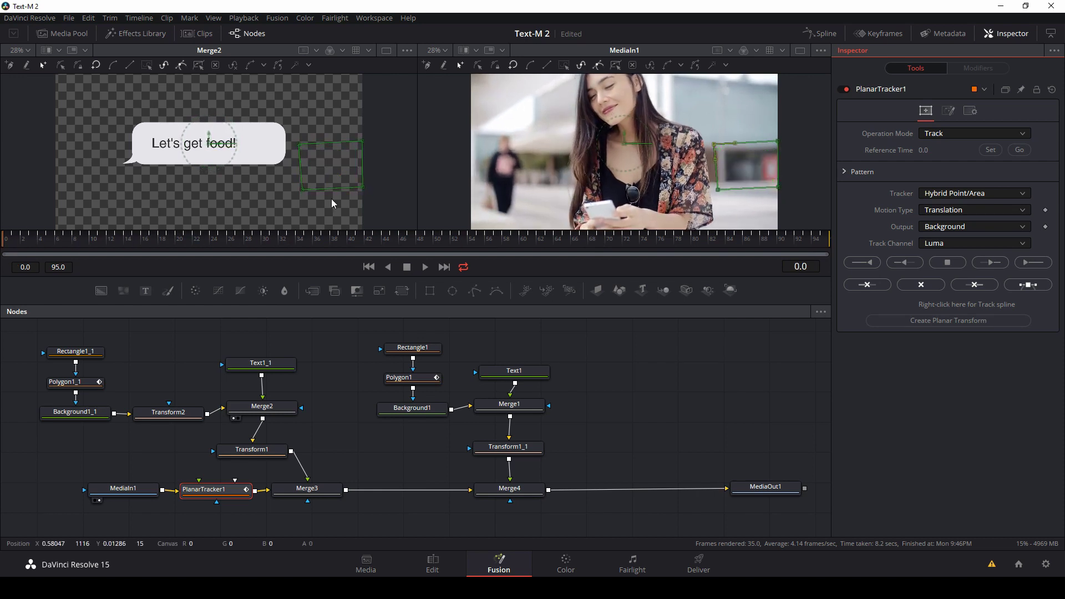
pyautogui.moveTo(418, 243); pyautogui.dragTo(507, 238)
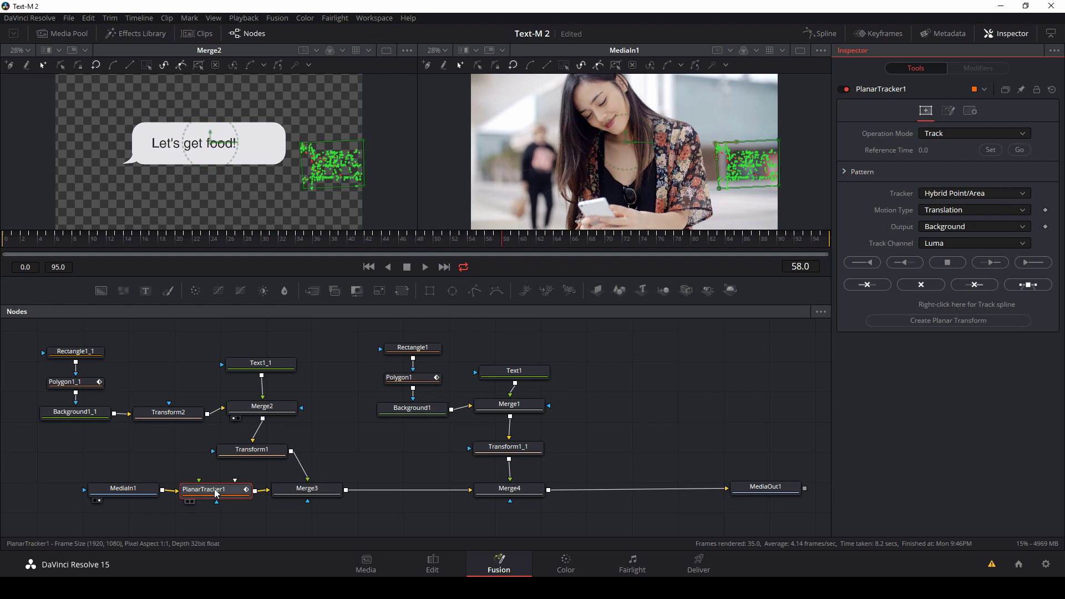
# Create a Planar Transform from the track and pull PlanarTracker1 out of the connection between MediaIn1 and Merge3.
pyautogui.click(949, 320)
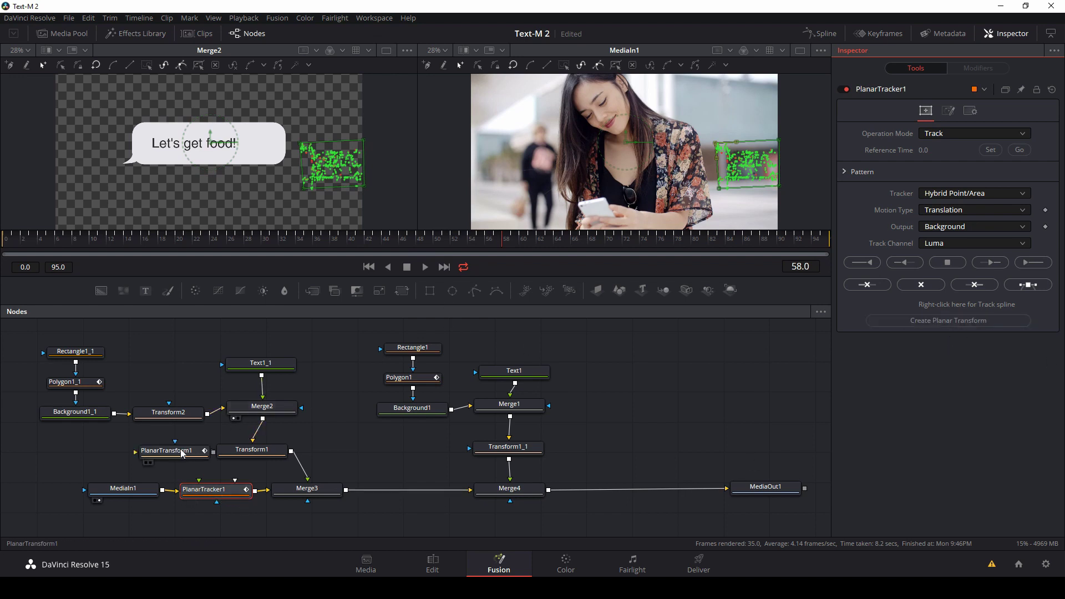
pyautogui.moveTo(175, 450); pyautogui.dragTo(638, 436)
pyautogui.moveTo(688, 412); pyautogui.dragTo(653, 404)
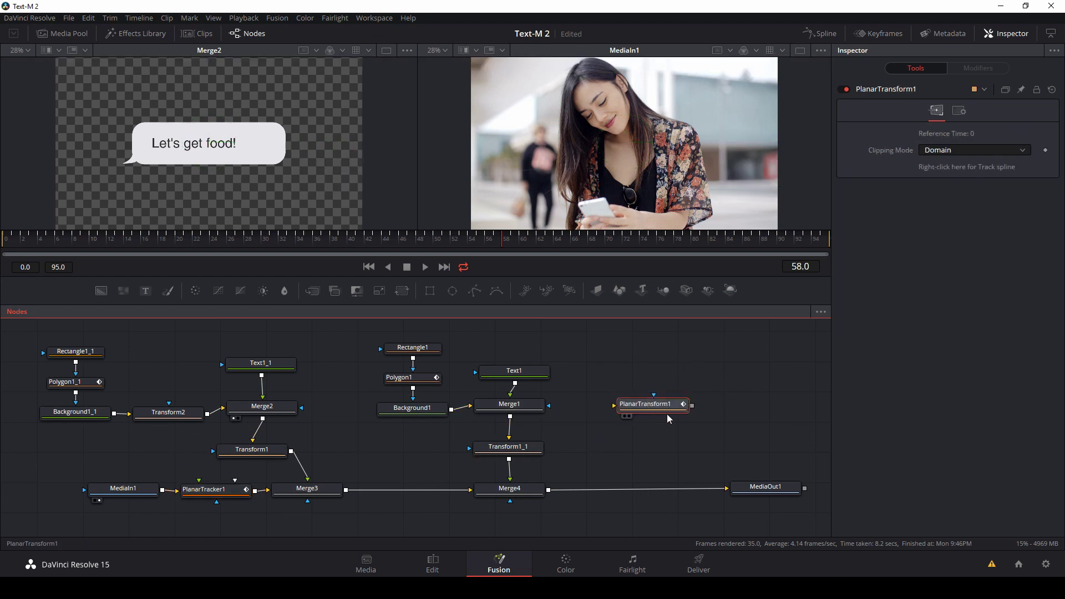
pyautogui.moveTo(655, 405); pyautogui.dragTo(382, 452)
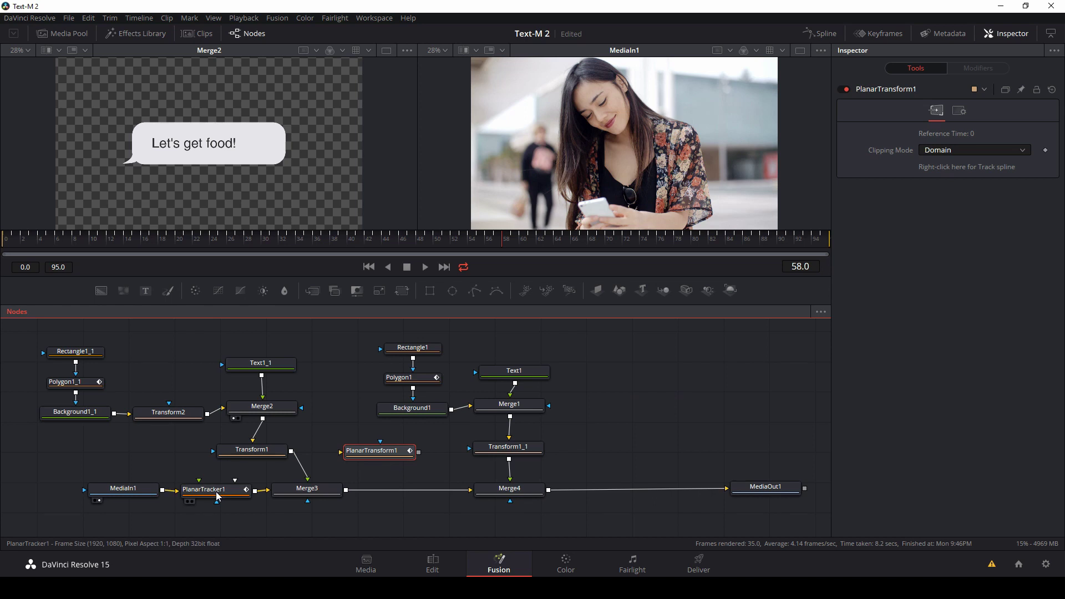
pyautogui.moveTo(222, 495); pyautogui.dragTo(403, 509)
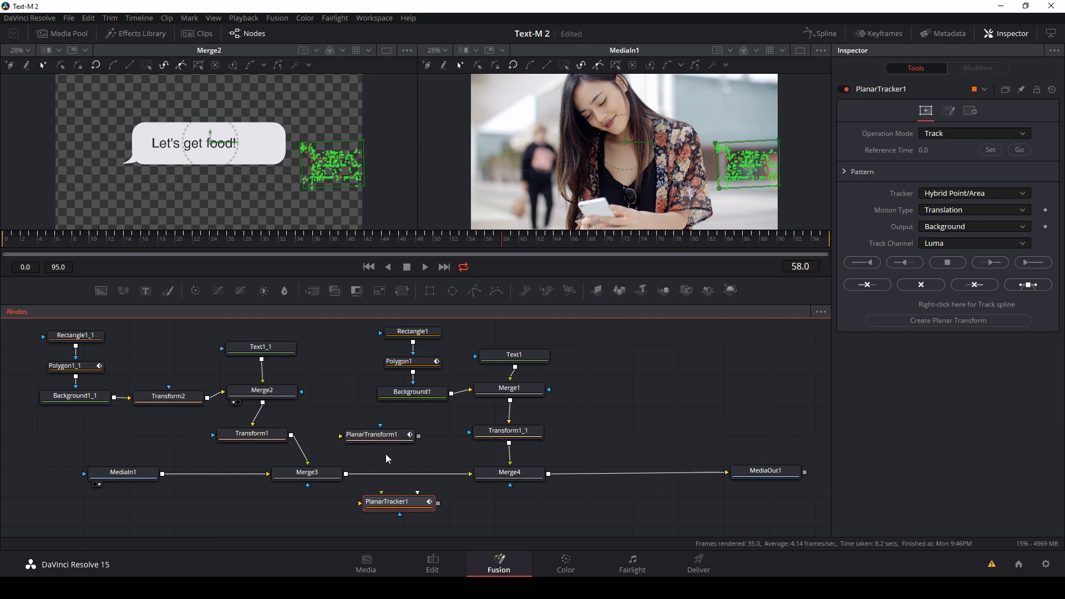
# Duplicate the Planar Transform, inserting the original between Transform1 and Merge3 and the copy between Transform1_1 and Merge4.
pyautogui.click(372, 440)
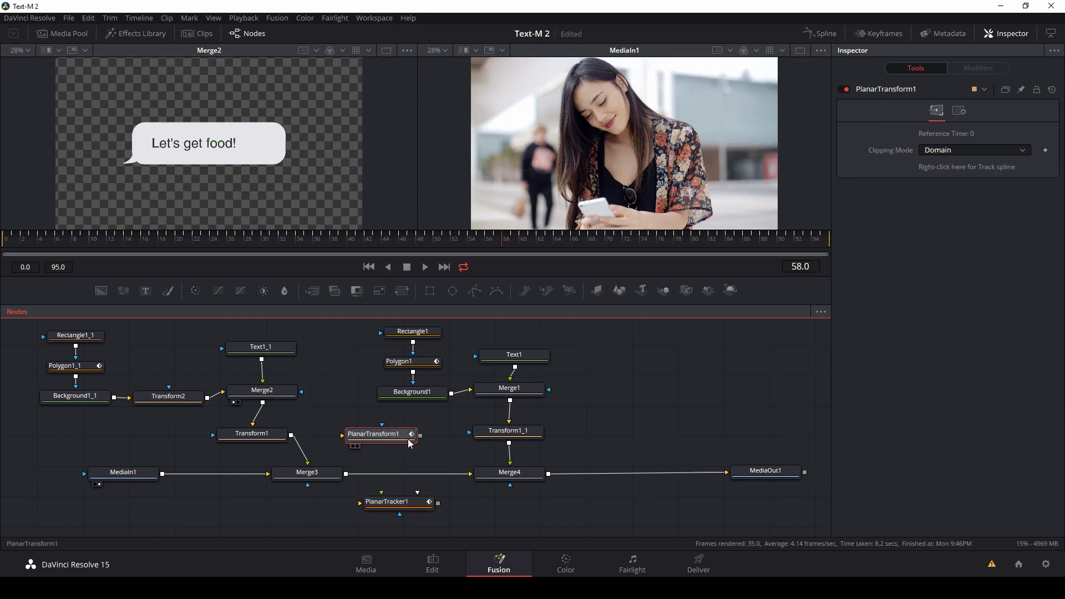
pyautogui.click(613, 386)
pyautogui.hotkey('ctrl', 'v')
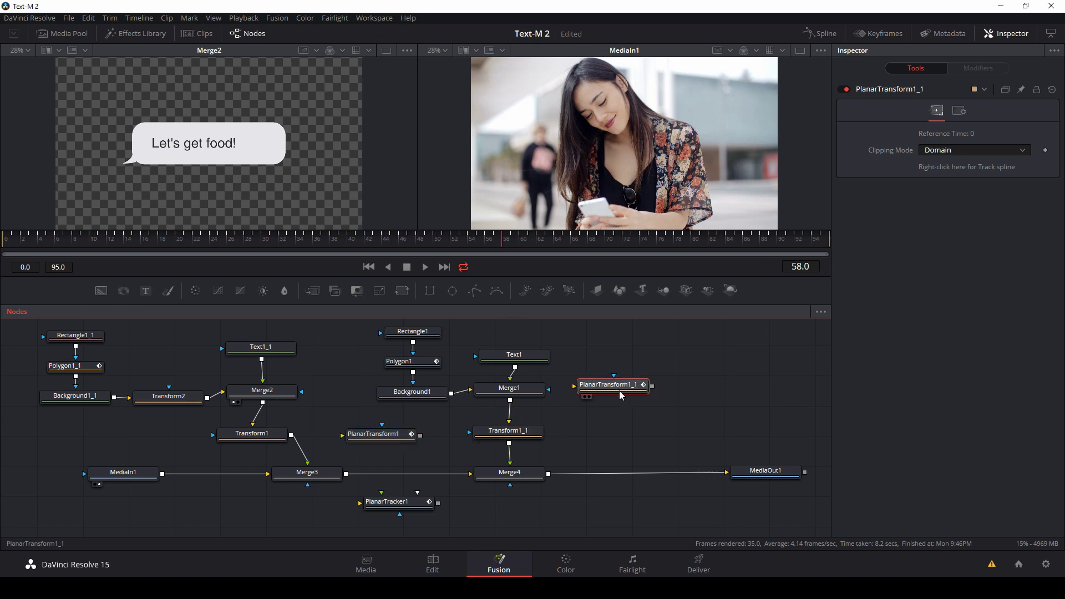
pyautogui.moveTo(386, 439); pyautogui.dragTo(307, 458)
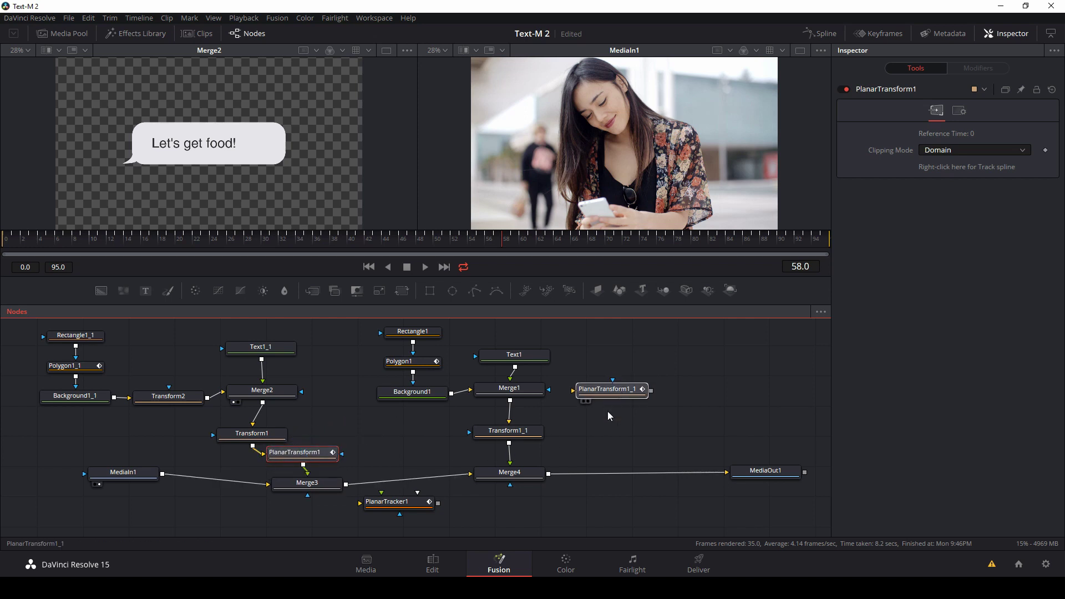
pyautogui.moveTo(611, 389); pyautogui.dragTo(510, 459)
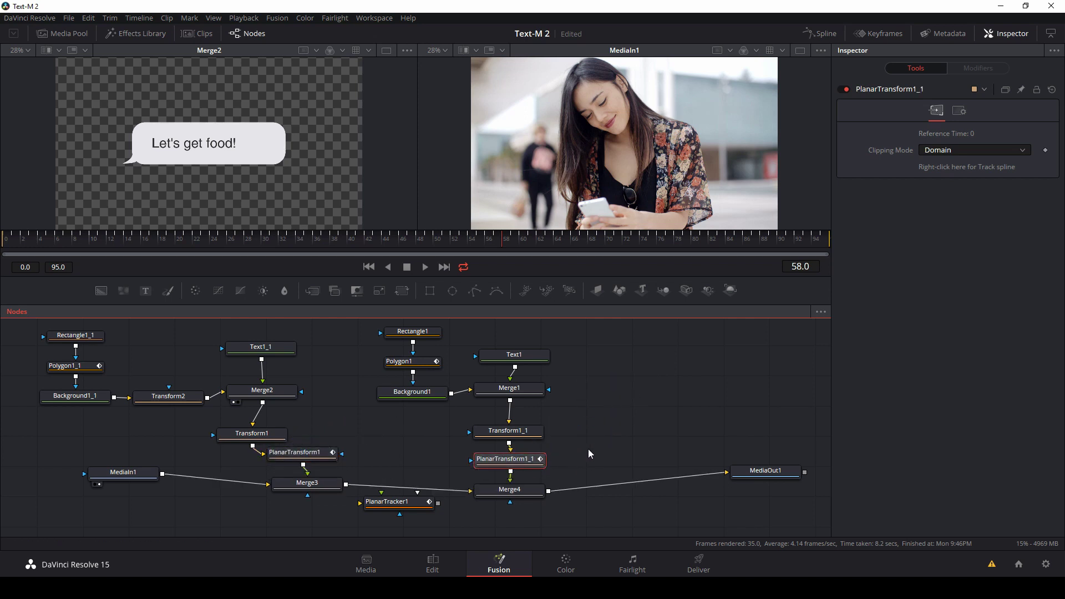
# Show MediaOut1 in the second viewer and play back the composite to check the tracked bubbles.
pyautogui.click(762, 474)
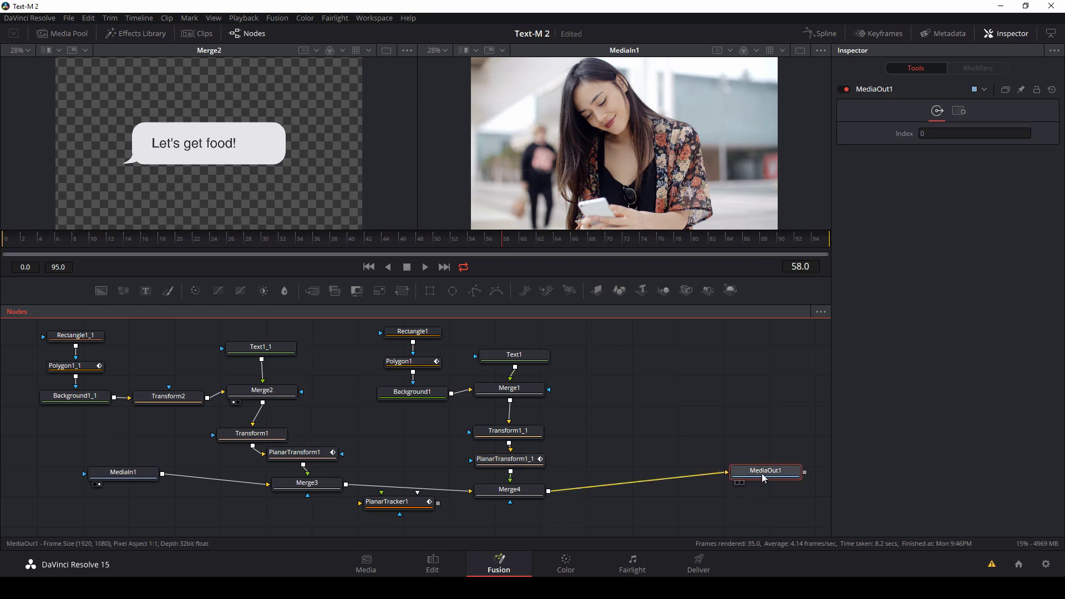
pyautogui.press('2')
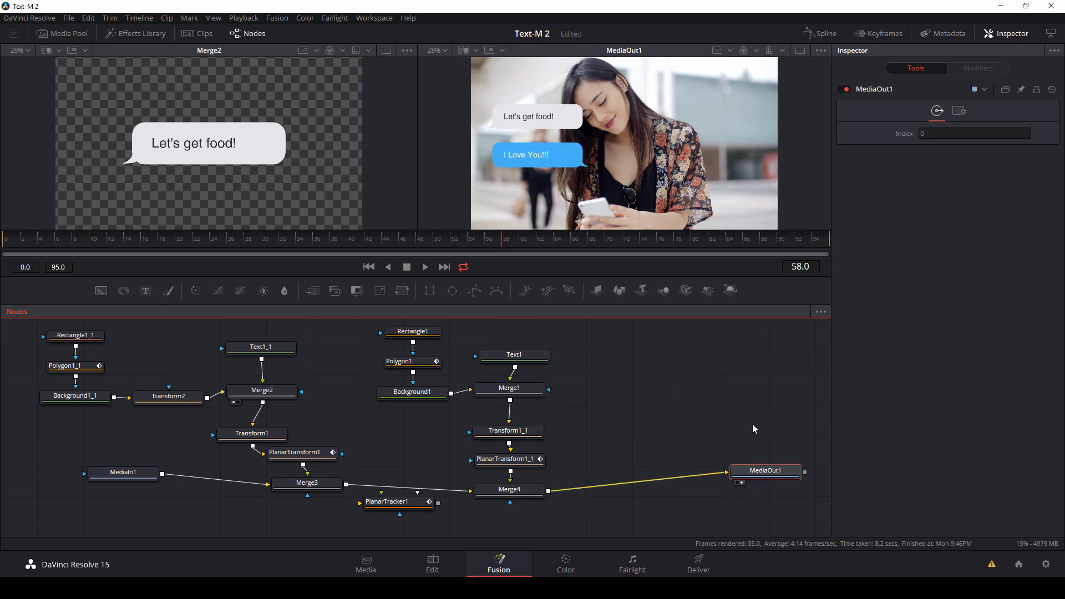
pyautogui.moveTo(453, 242); pyautogui.dragTo(238, 241)
pyautogui.press('space')
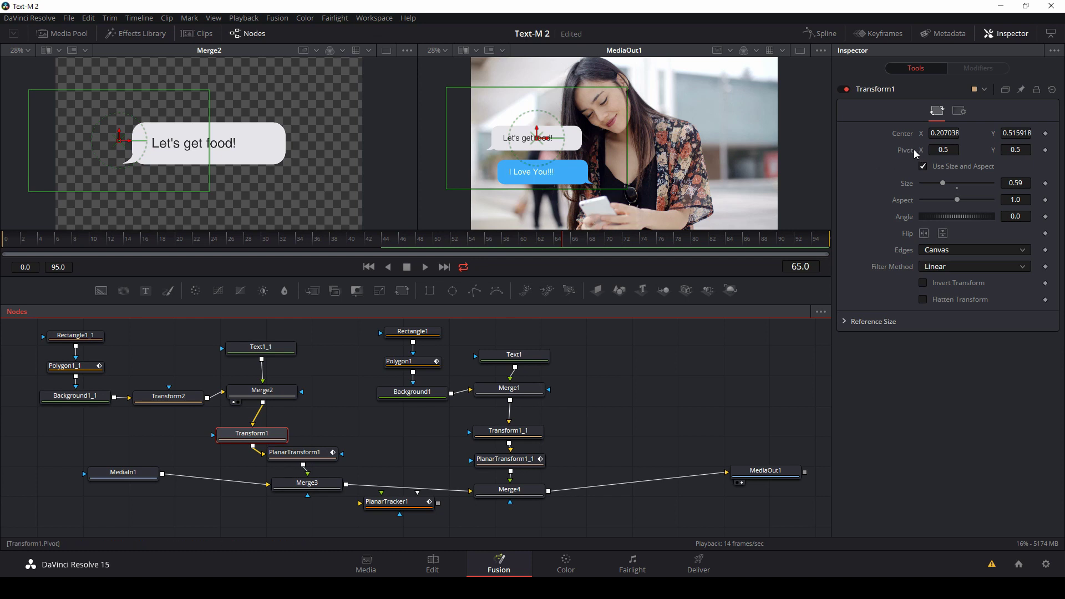
# Move Transform1's pivot to the grey bubble's tail at about X 0.222, Y 0.384 and recentre it at about X 0.312, Y 0.545.
pyautogui.moveTo(943, 150); pyautogui.dragTo(849, 150)
pyautogui.moveTo(539, 143); pyautogui.dragTo(671, 130)
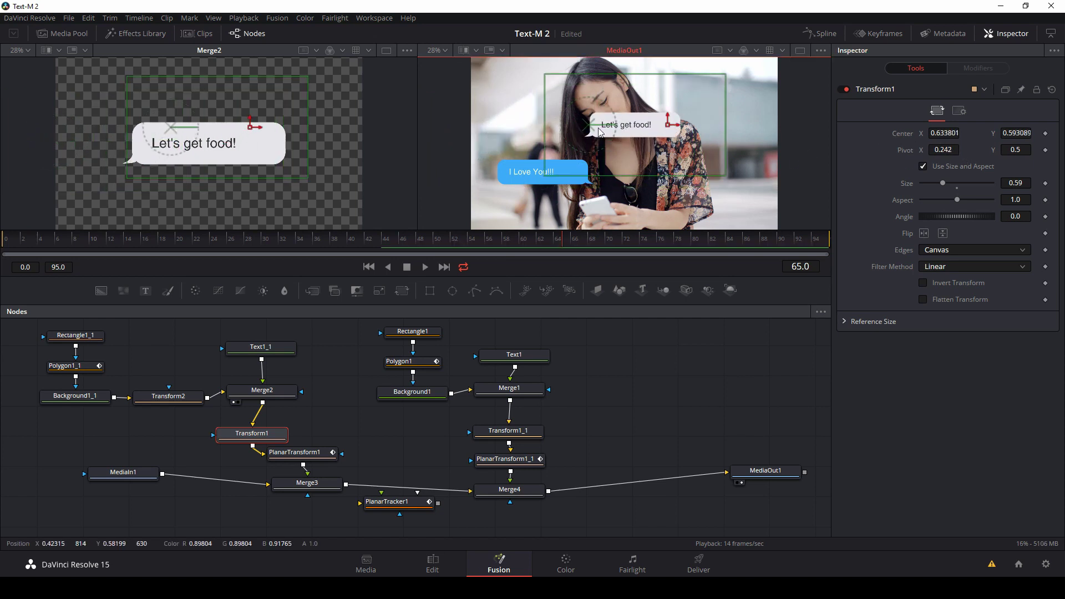
pyautogui.moveTo(588, 127); pyautogui.dragTo(582, 148)
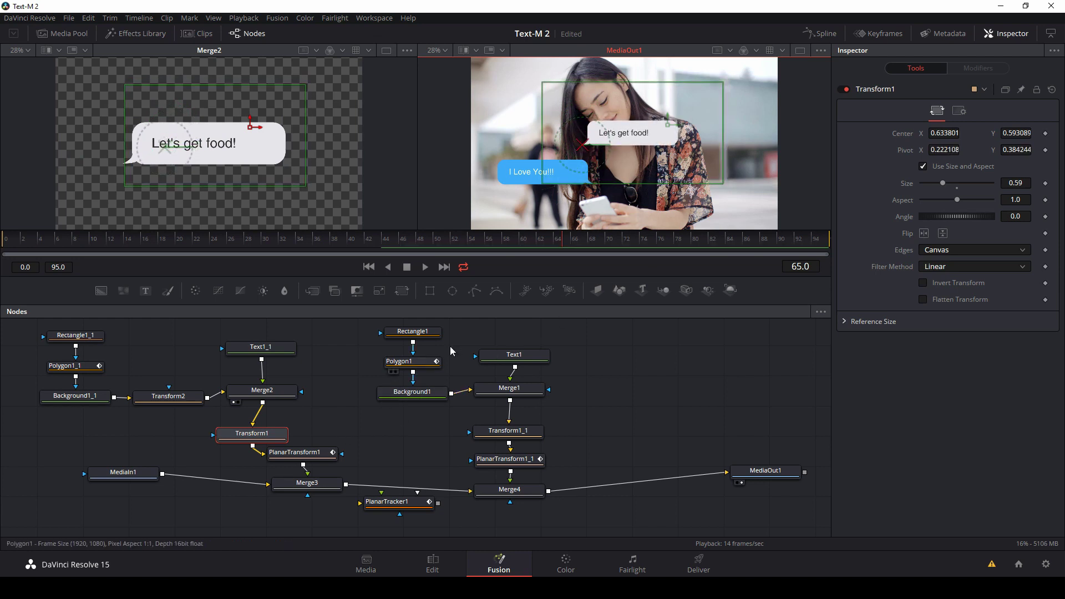
pyautogui.moveTo(668, 125); pyautogui.dragTo(569, 140)
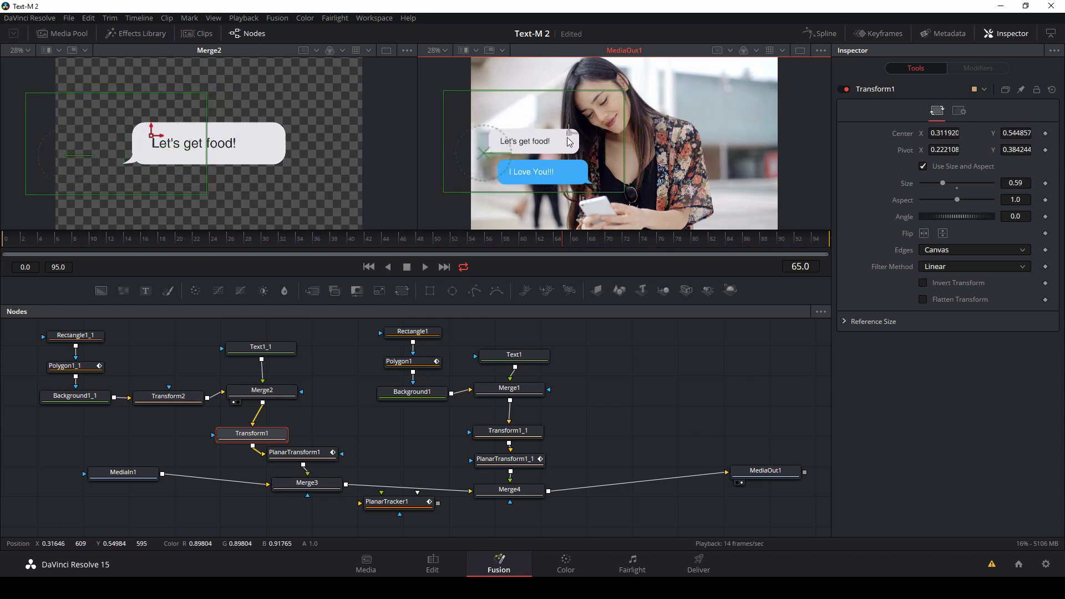
# Move Transform1_1's pivot to the blue bubble's tail at about X 0.779, Y 0.384 and recentre it at about X 0.122, Y 0.371.
pyautogui.click(508, 431)
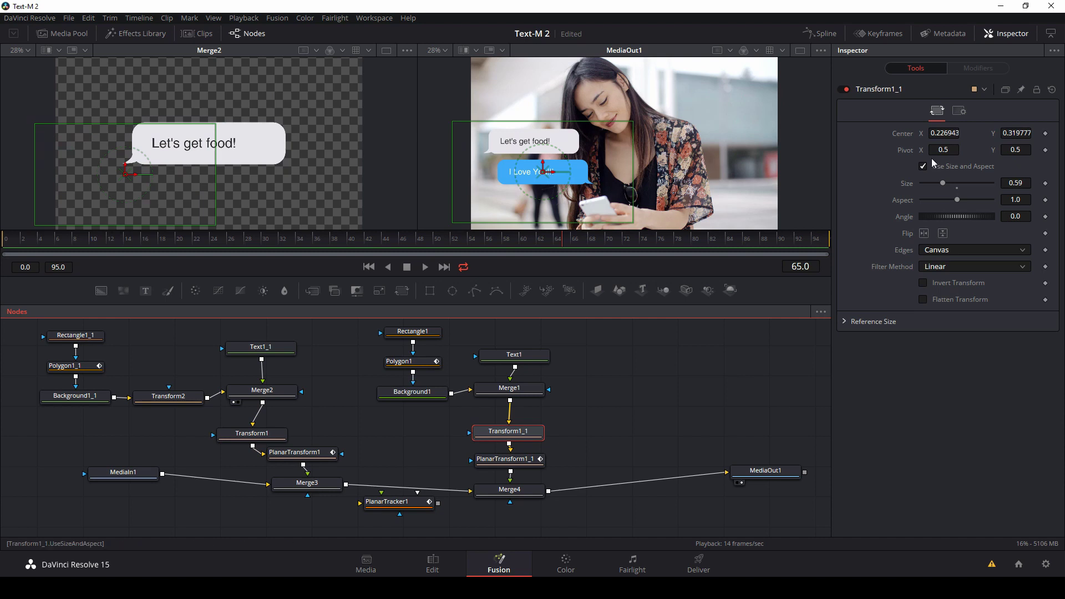
pyautogui.moveTo(943, 150)
pyautogui.mouseDown()
pyautogui.moveTo(996, 150)
pyautogui.moveTo(960, 150)
pyautogui.mouseUp()
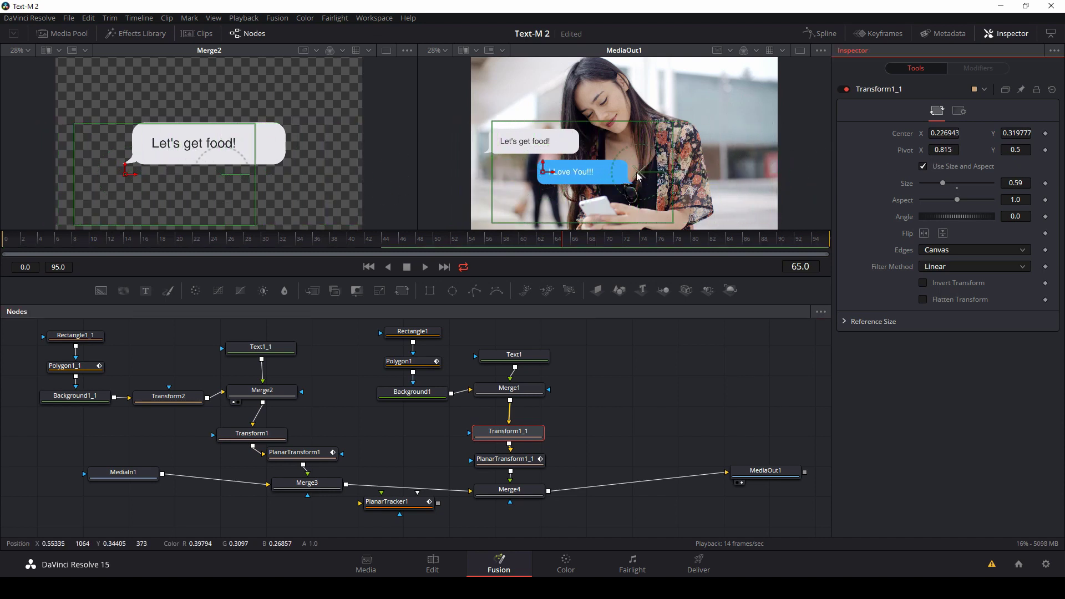
pyautogui.click(626, 187)
pyautogui.moveTo(640, 175); pyautogui.dragTo(593, 183)
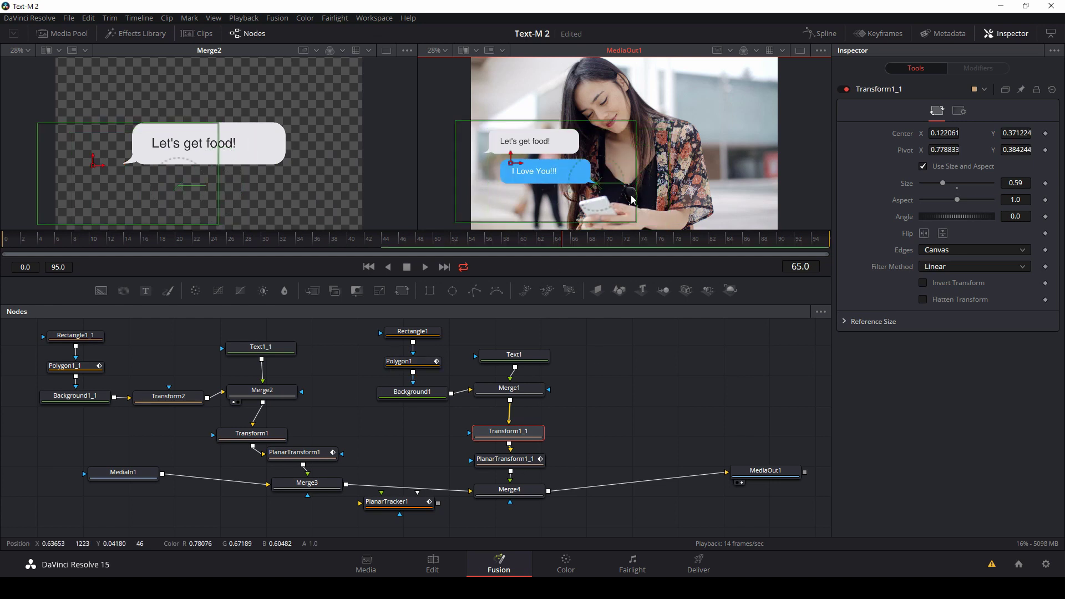
# Keyframe Transform1's Size at 0.59 on frame 10 and 0 on frame 0 so the grey bubble scales up.
pyautogui.click(252, 434)
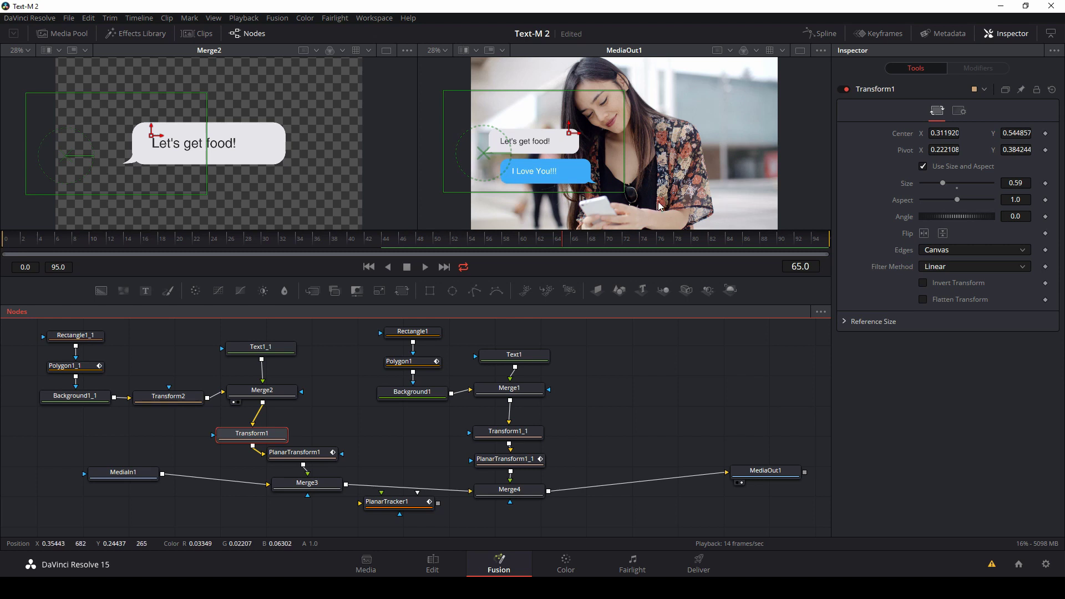
pyautogui.moveTo(944, 185)
pyautogui.mouseDown()
pyautogui.moveTo(933, 189)
pyautogui.moveTo(944, 192)
pyautogui.mouseUp()
pyautogui.moveTo(105, 240); pyautogui.dragTo(6, 240)
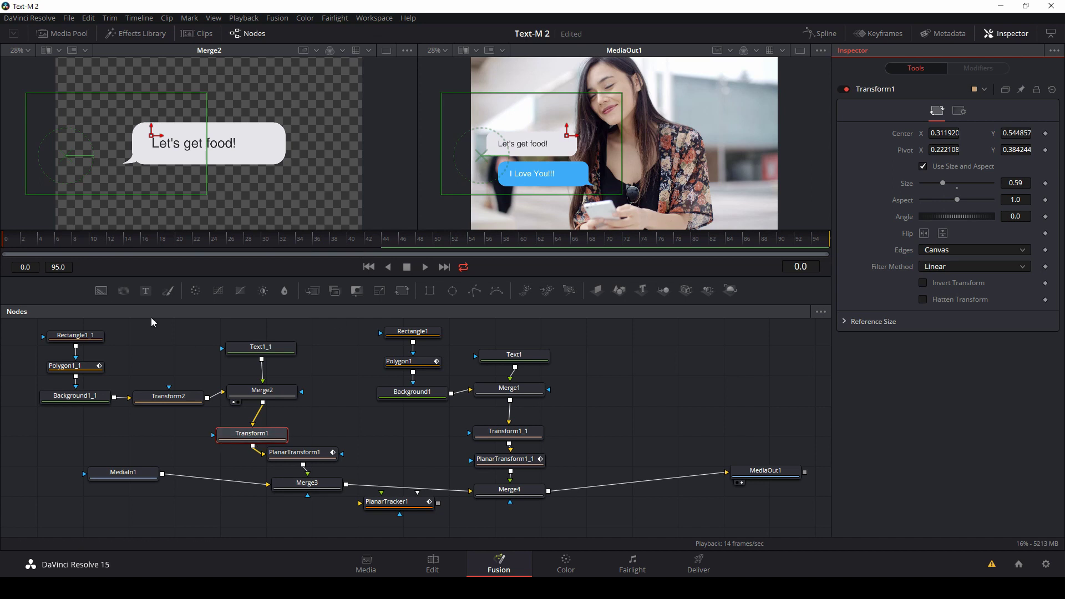
pyautogui.moveTo(17, 243); pyautogui.dragTo(95, 245)
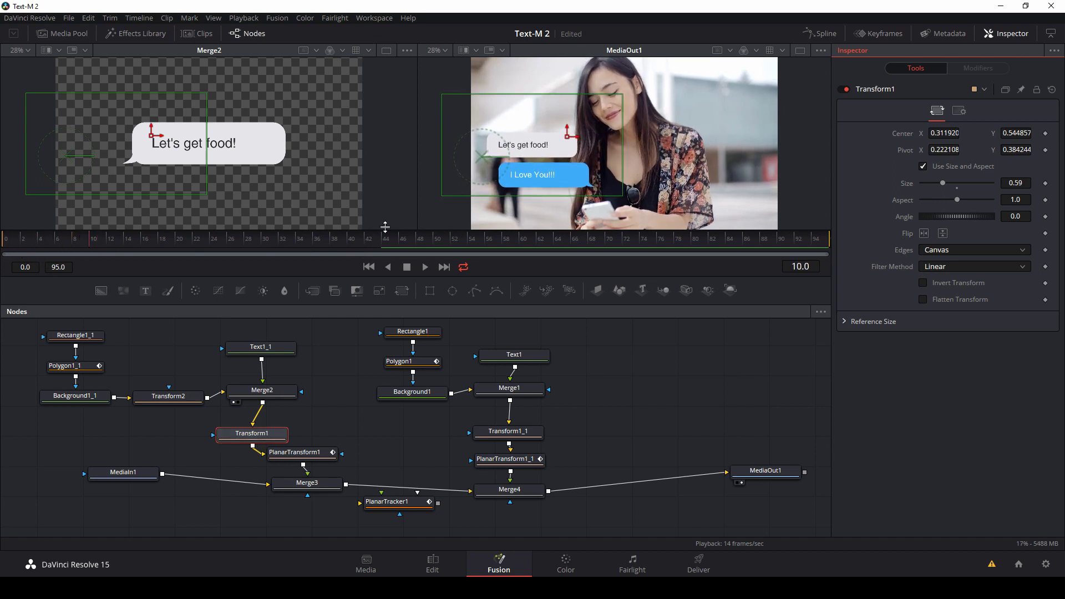
pyautogui.click(1046, 183)
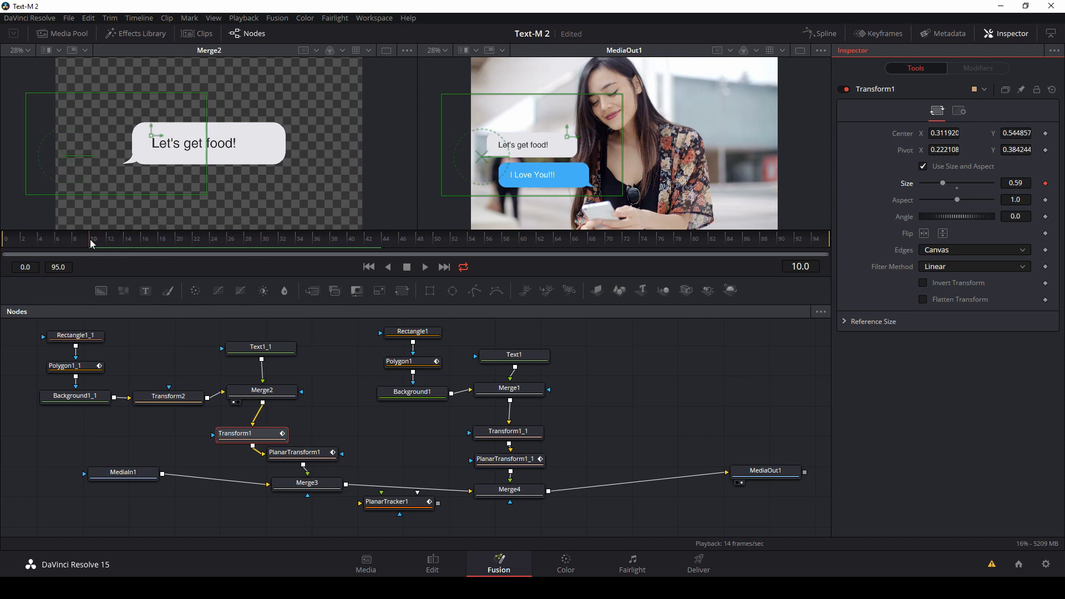
pyautogui.moveTo(86, 241); pyautogui.dragTo(6, 242)
pyautogui.moveTo(944, 183); pyautogui.dragTo(922, 184)
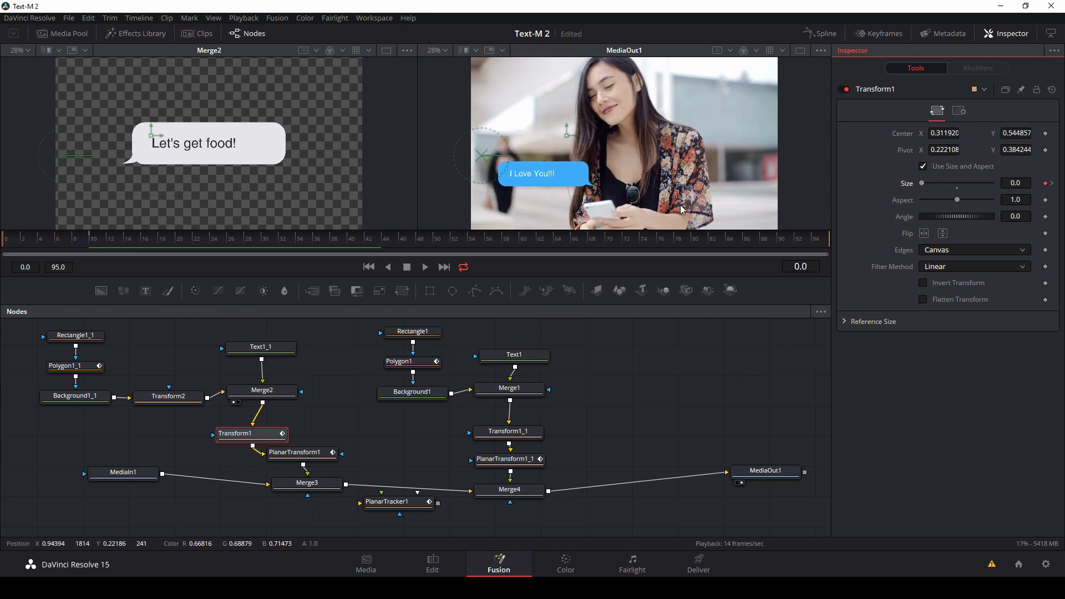
# Keyframe Transform1_1's Size at 0.59 on frame 20 and 0 on frame 10, and play back the blue bubble's growth.
pyautogui.click(509, 432)
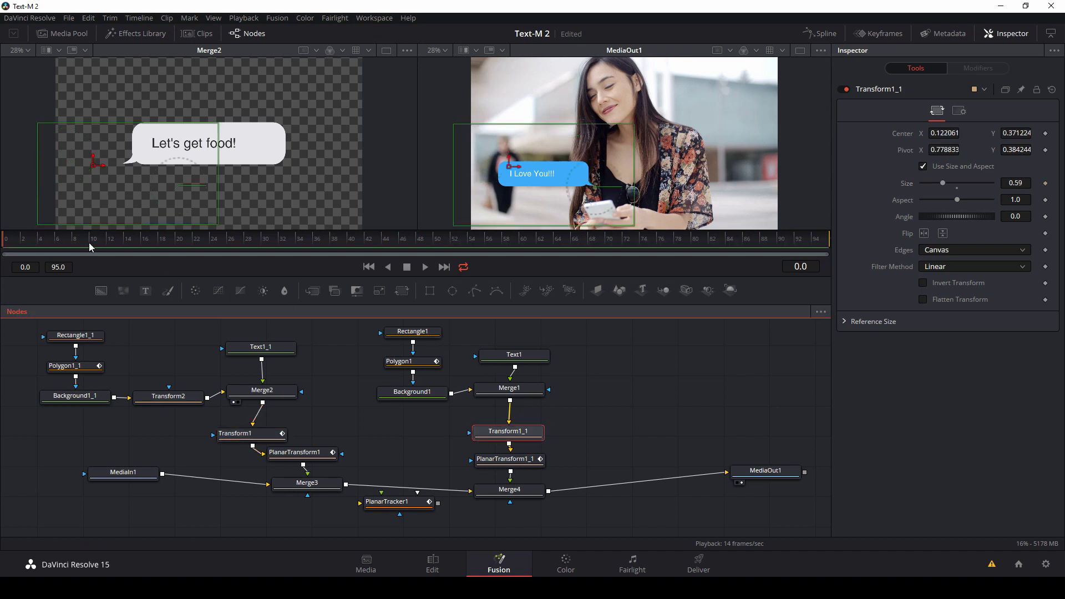
pyautogui.moveTo(54, 239); pyautogui.dragTo(180, 242)
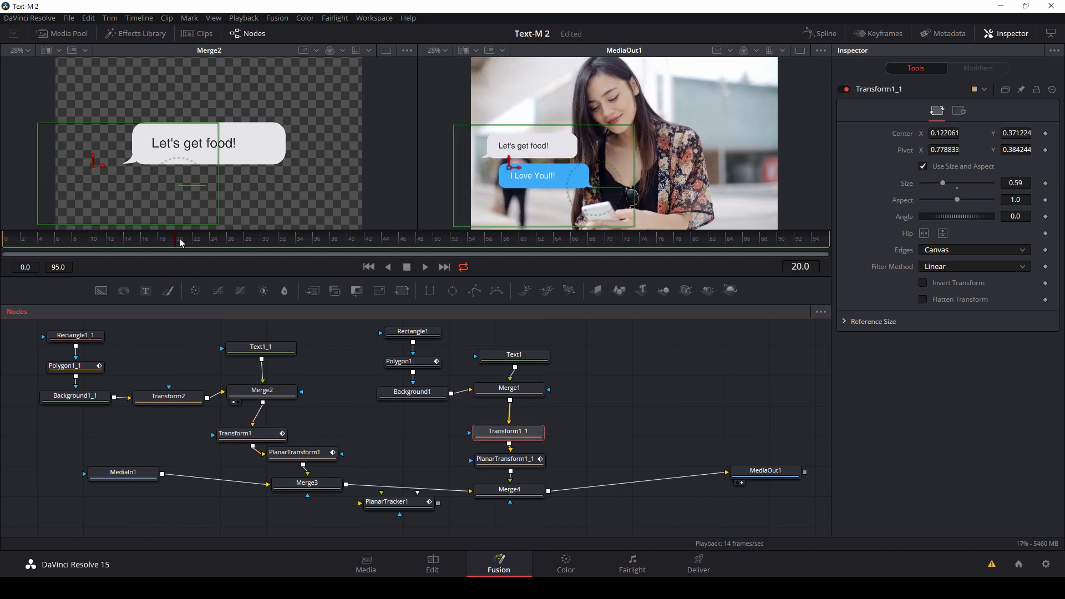
pyautogui.click(1046, 183)
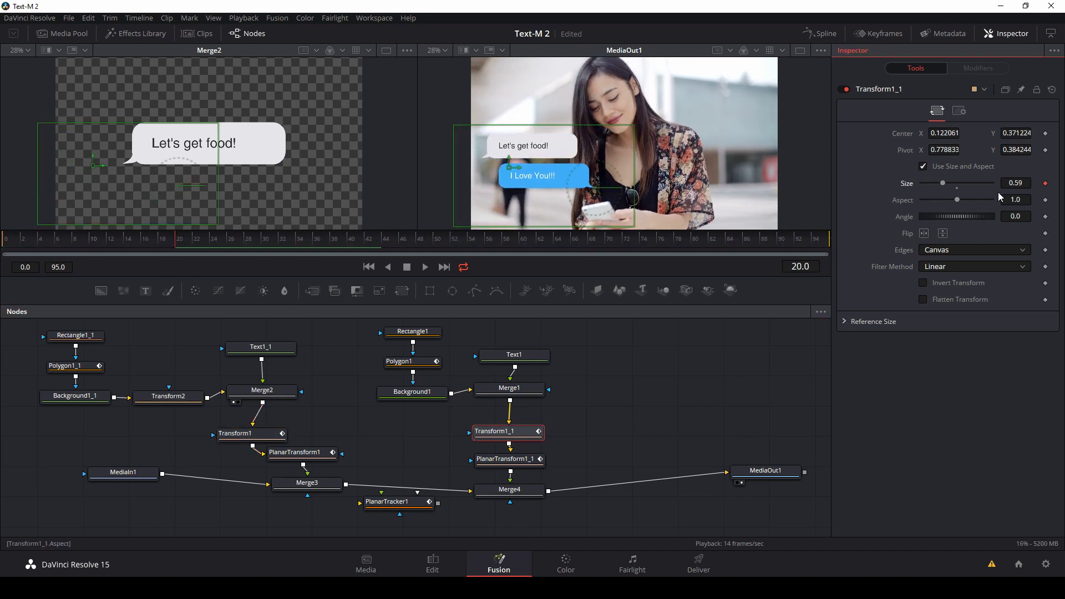
pyautogui.moveTo(170, 241); pyautogui.dragTo(91, 247)
pyautogui.moveTo(942, 183); pyautogui.dragTo(861, 183)
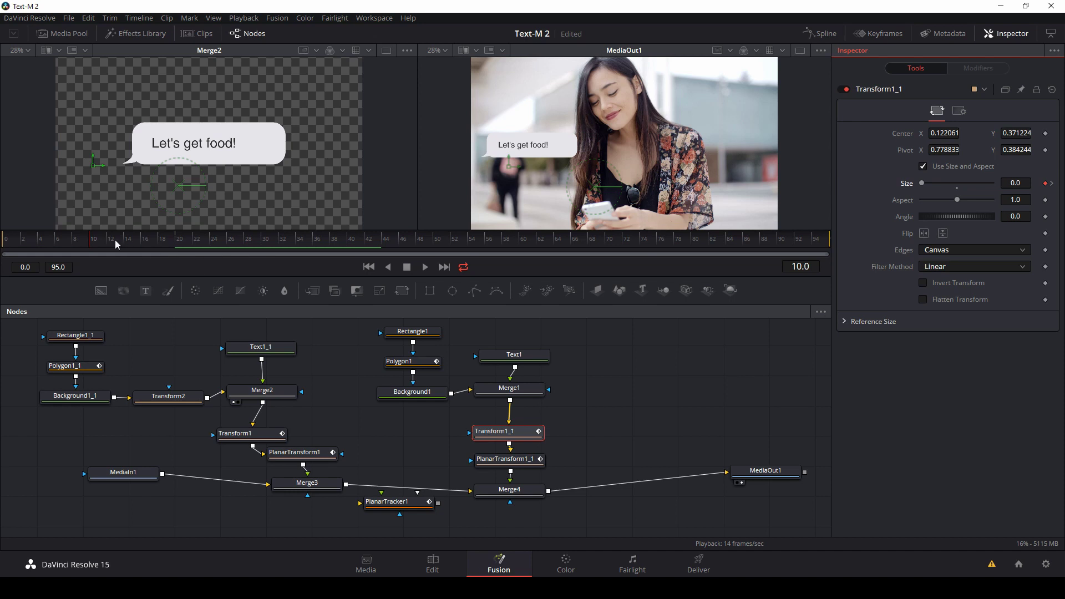
pyautogui.press('space')
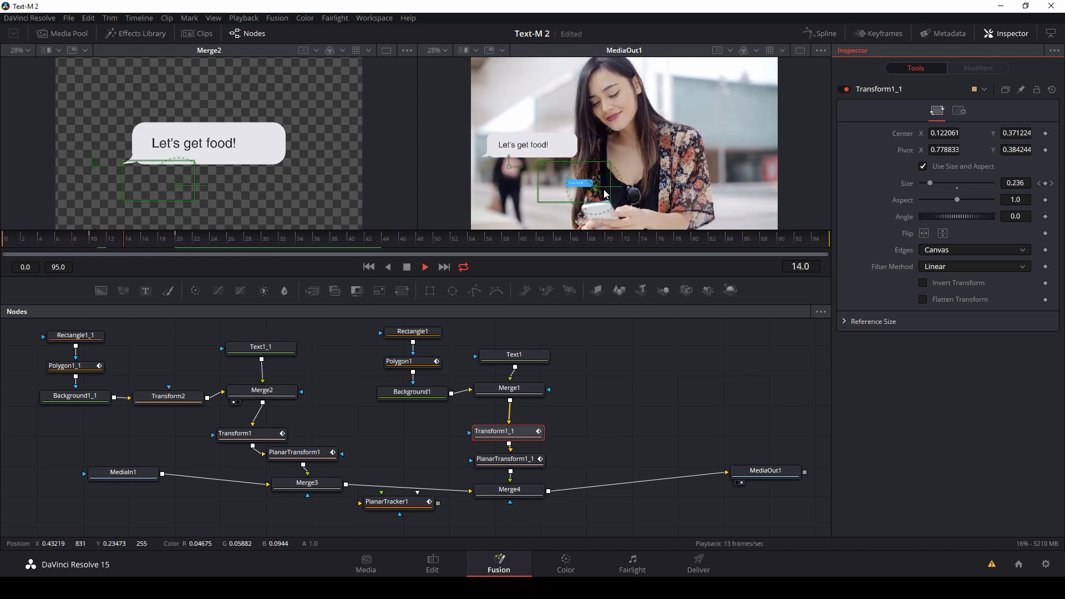
pyautogui.press('space')
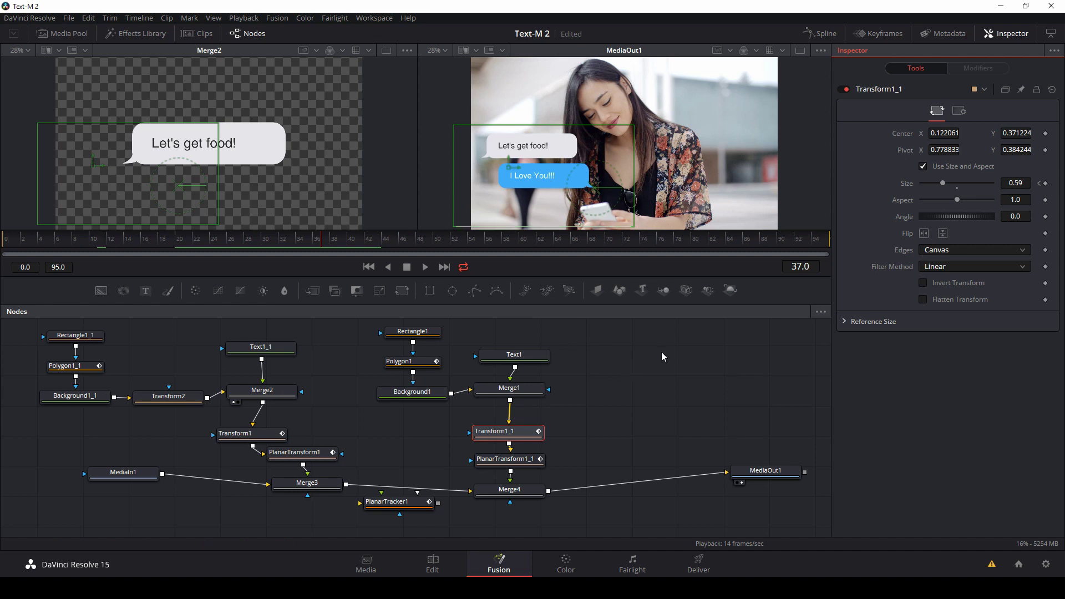
# Open an enlarged Spline editor showing only the Size curves of Transform1_1 and Transform1, fitted to the view.
pyautogui.click(824, 33)
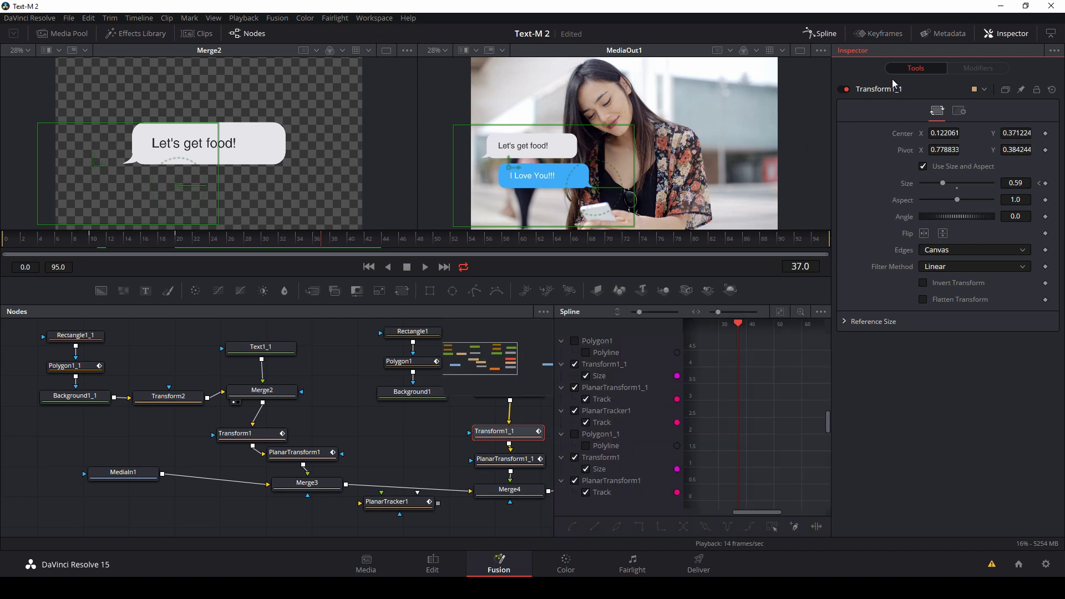
pyautogui.click(1050, 36)
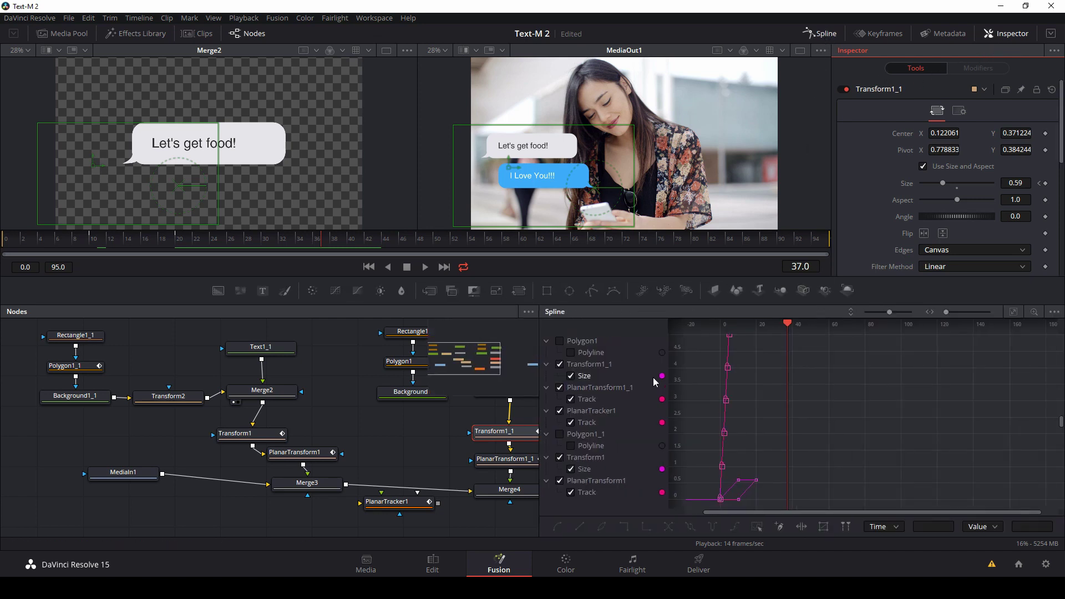
pyautogui.click(560, 388)
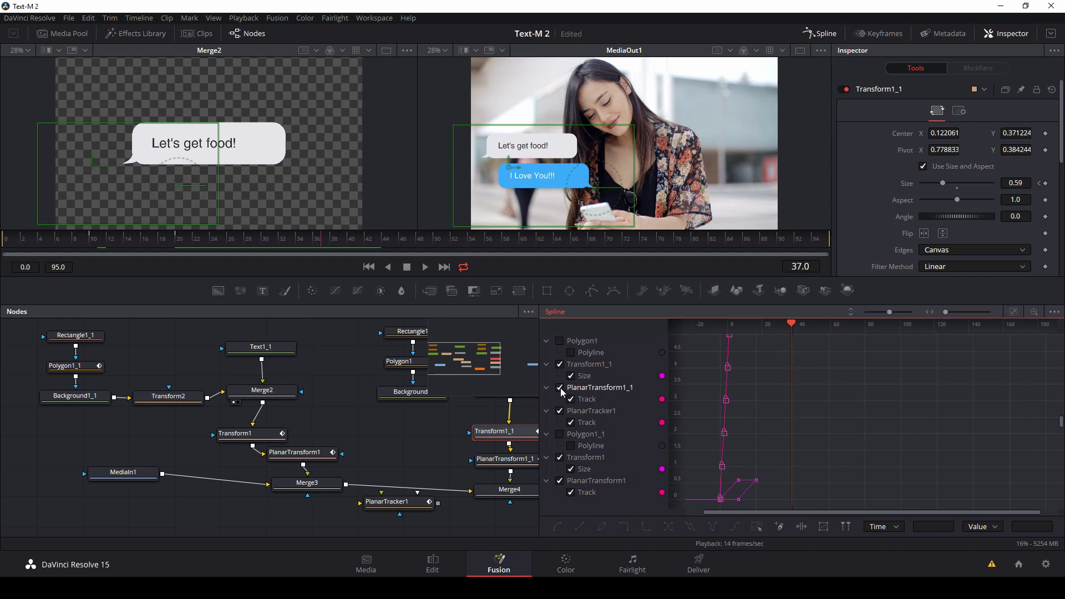
pyautogui.click(561, 481)
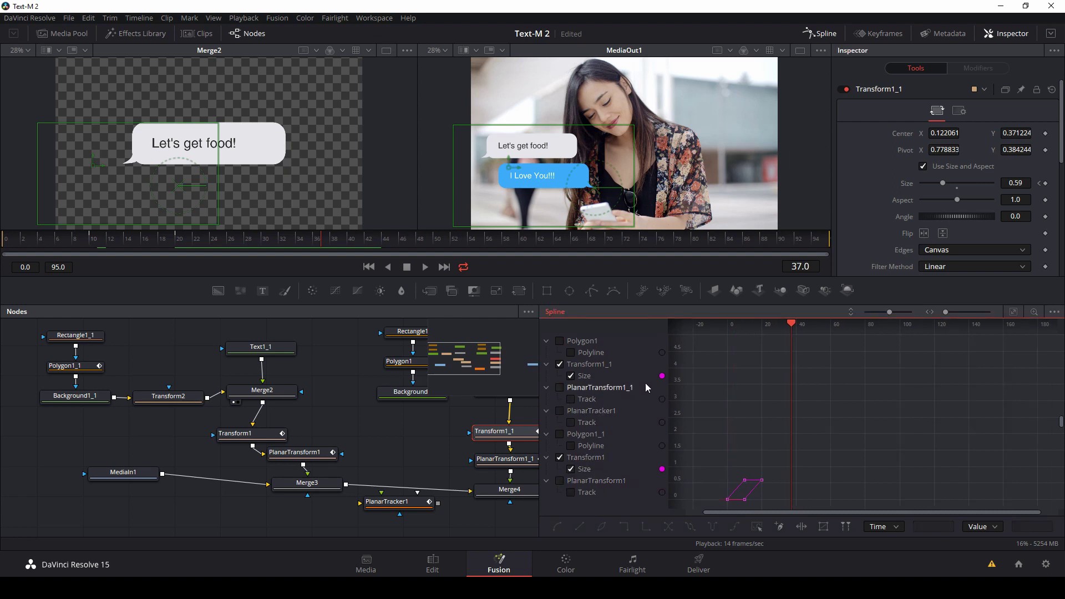
pyautogui.click(1013, 316)
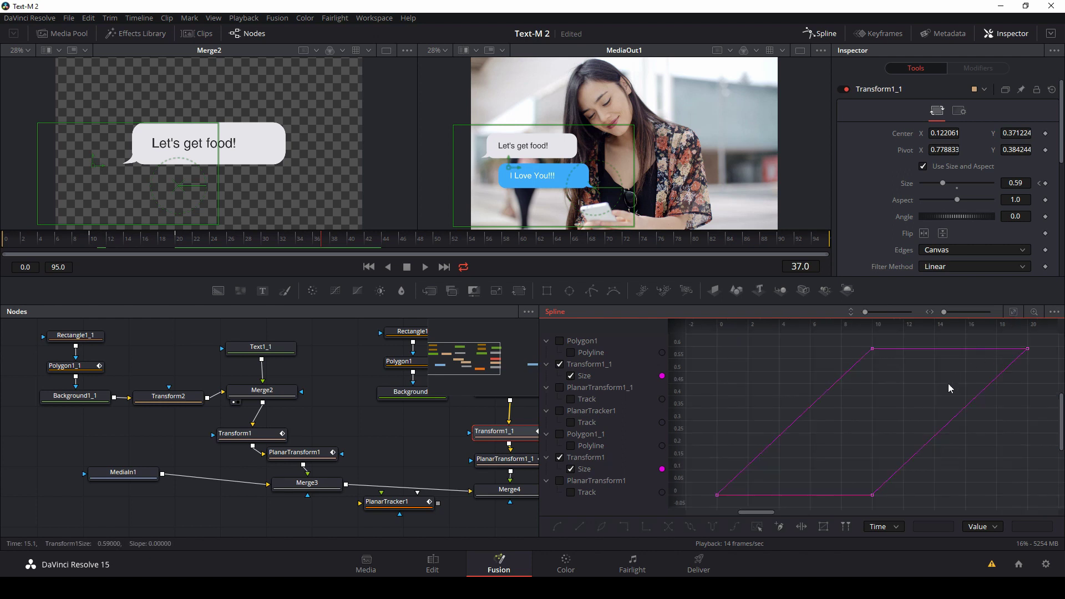
# Move the end keyframes of both Size curves five frames earlier, to frames 5 and 15 at about 0.586, and play back the result.
pyautogui.moveTo(1041, 367); pyautogui.dragTo(794, 355)
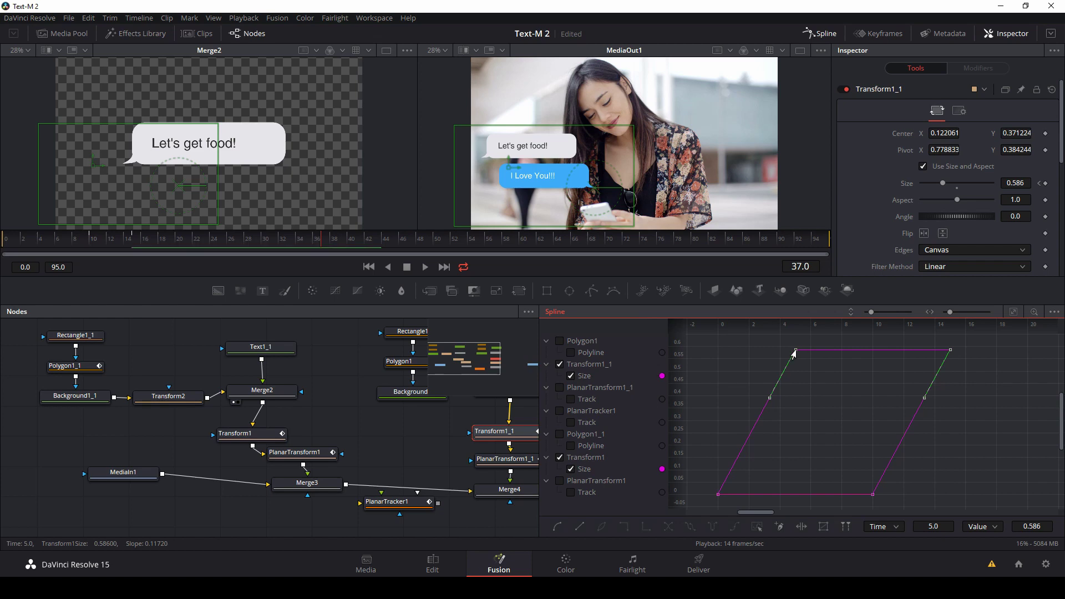
pyautogui.press('space')
pyautogui.moveTo(250, 239); pyautogui.dragTo(217, 240)
pyautogui.press('space')
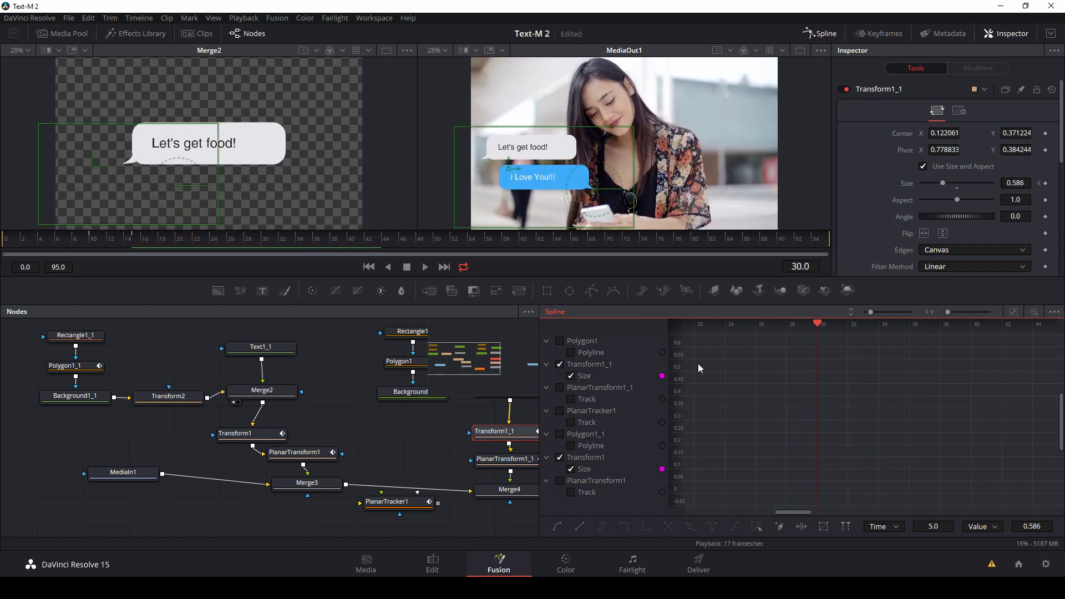
# Smooth the selected end keyframes of both bubbles' Size curves and play back the animation from near the start.
pyautogui.hotkey('ctrl', 'f')
pyautogui.moveTo(943, 374); pyautogui.dragTo(726, 354)
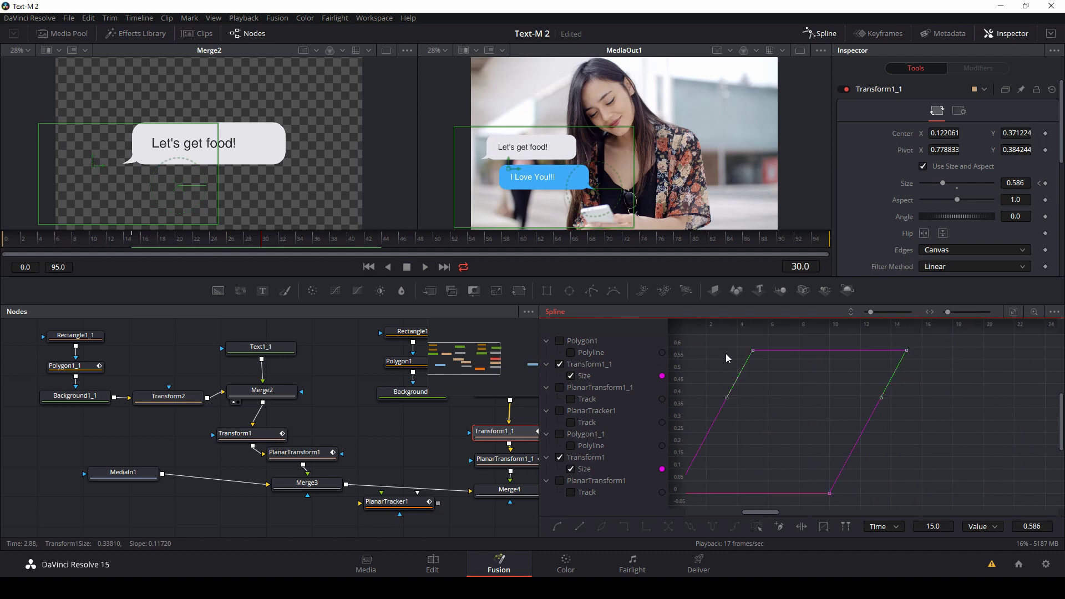
pyautogui.hscroll(-2, 820, 401)
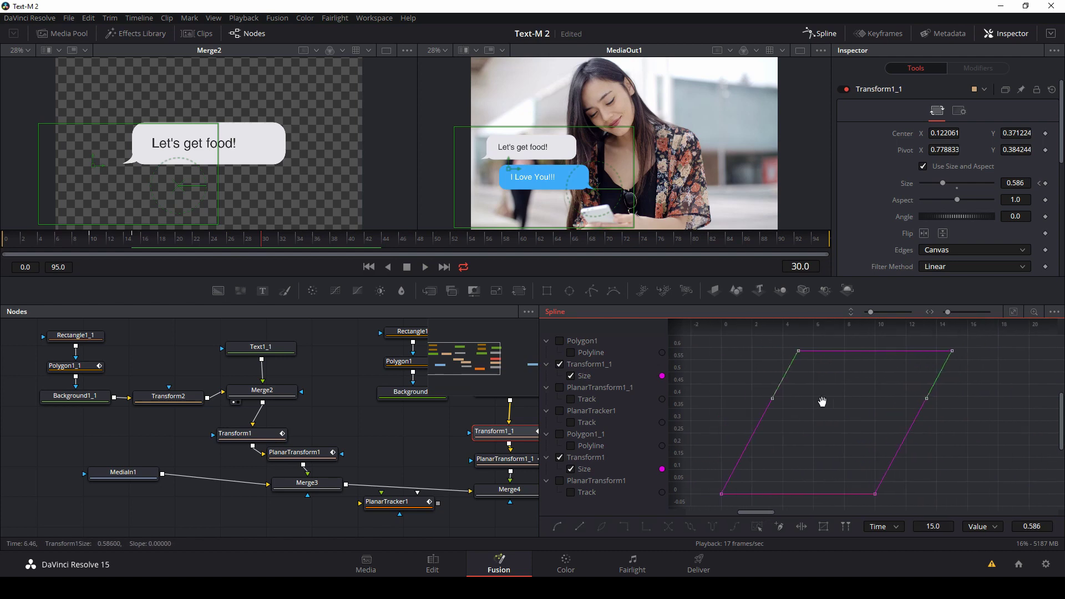
pyautogui.click(560, 365)
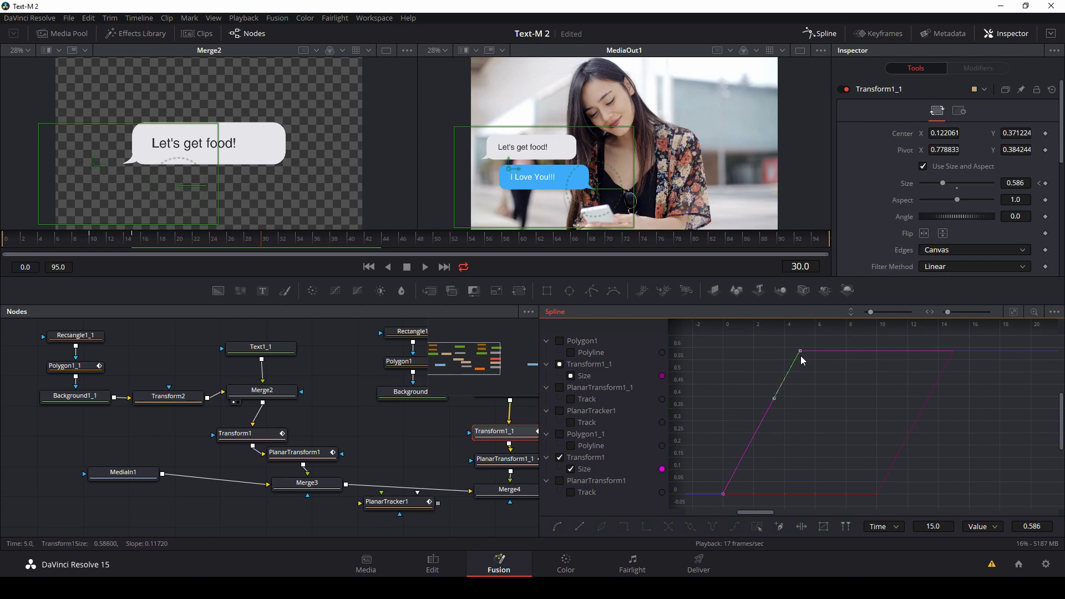
pyautogui.click(560, 364)
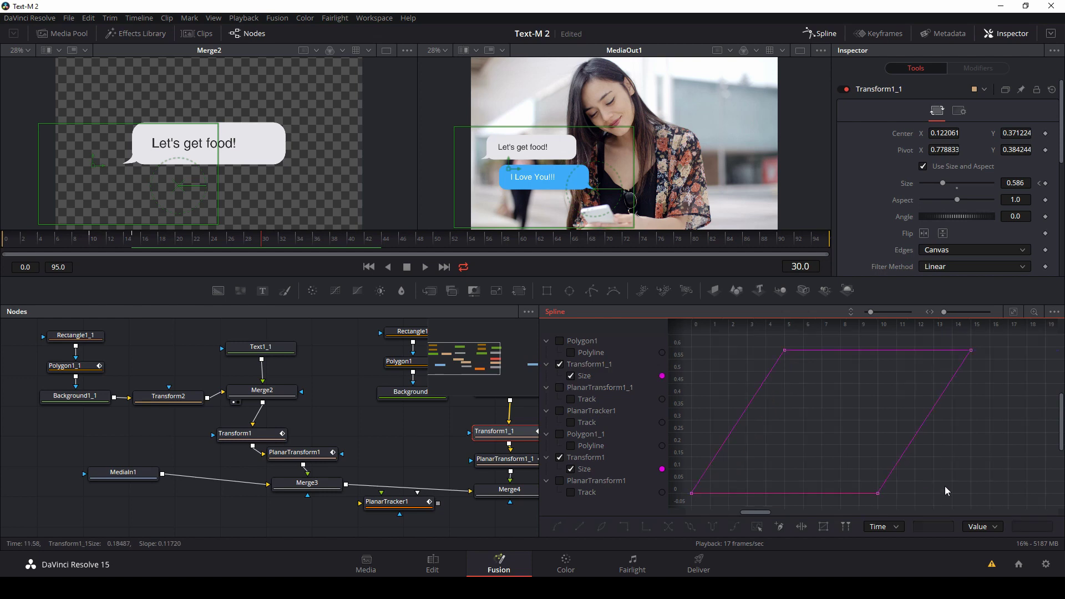
pyautogui.moveTo(1007, 369); pyautogui.dragTo(734, 339)
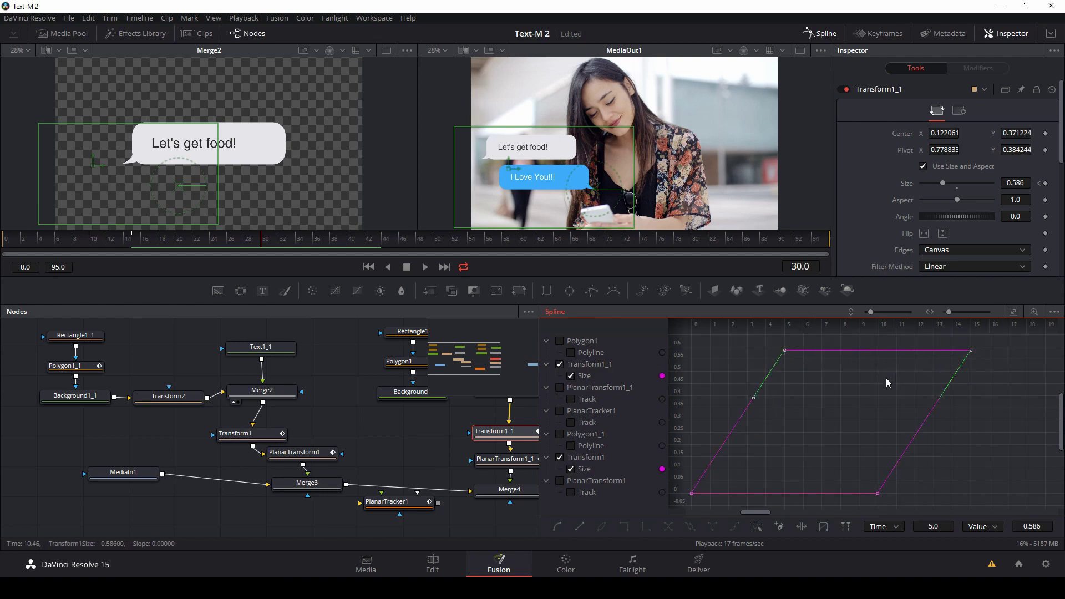
pyautogui.hotkey('shift', 's')
pyautogui.moveTo(248, 245); pyautogui.dragTo(19, 238)
pyautogui.press('space')
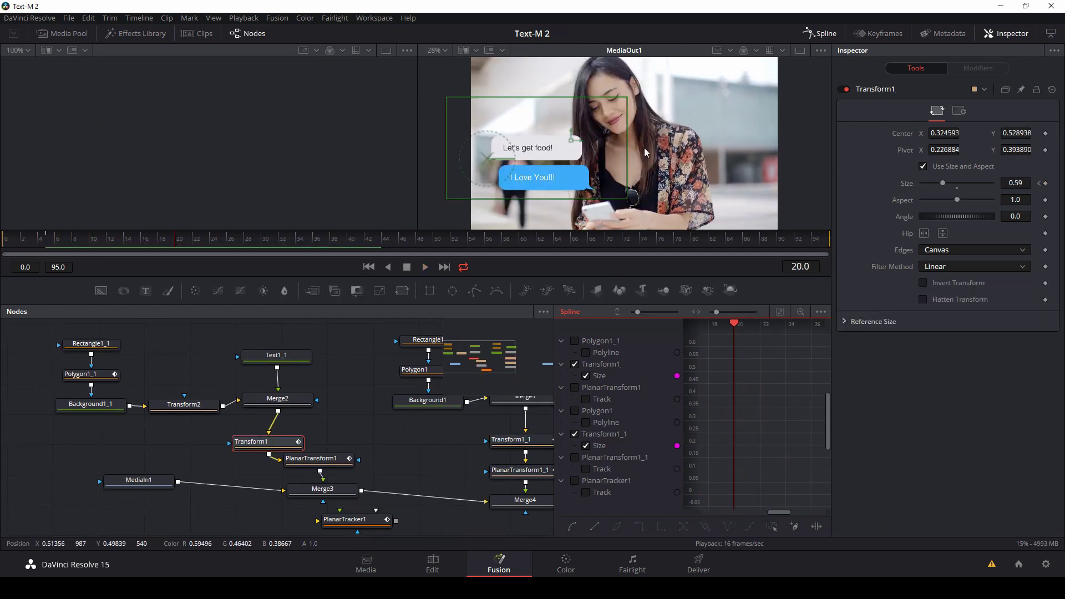
# In the enlarged Keyframes editor, shift Transform1's Size keyframes to end at frame 22 and Transform1_1's to end at frame 40.
pyautogui.click(879, 33)
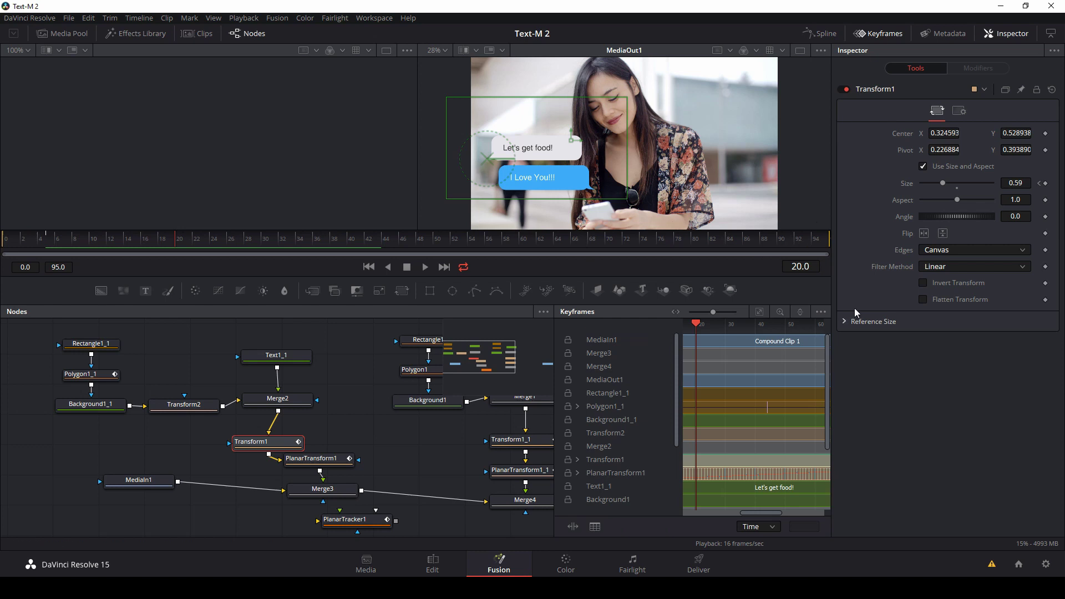
pyautogui.click(1051, 33)
pyautogui.click(607, 379)
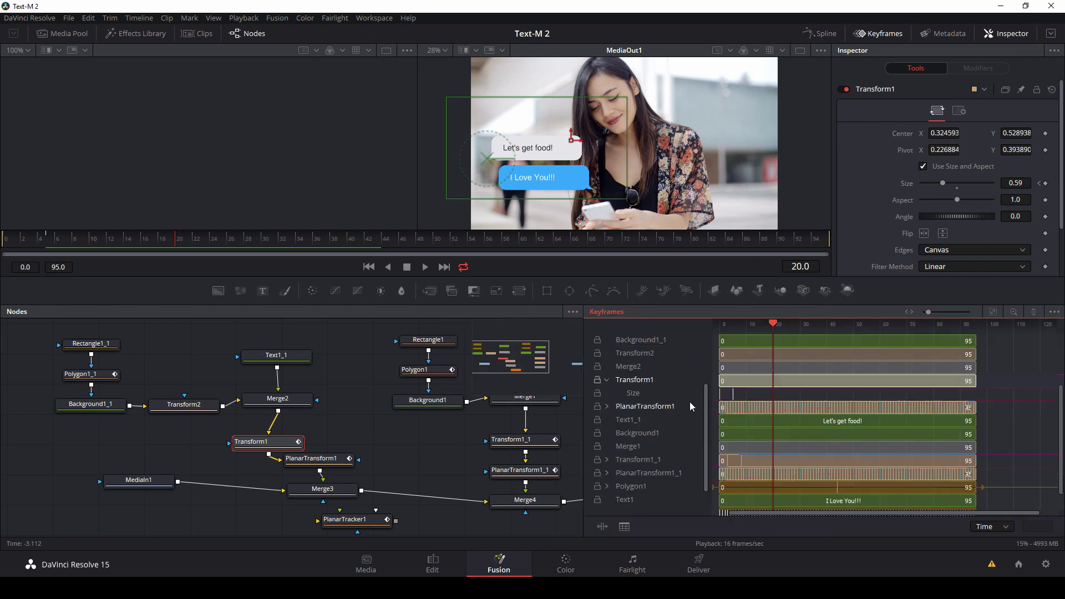
pyautogui.click(608, 461)
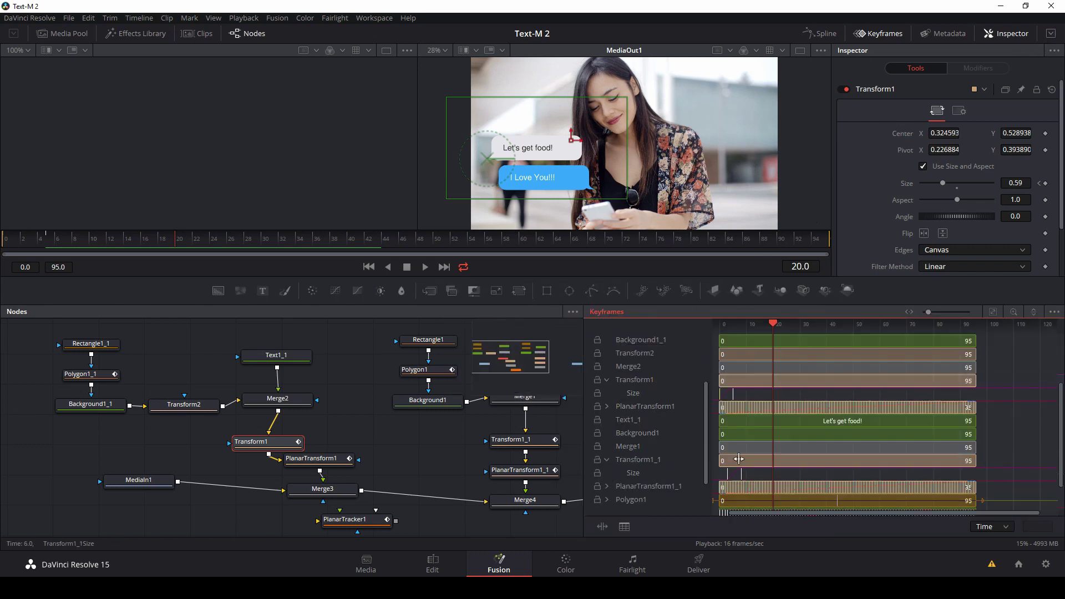
pyautogui.moveTo(707, 398); pyautogui.dragTo(780, 399)
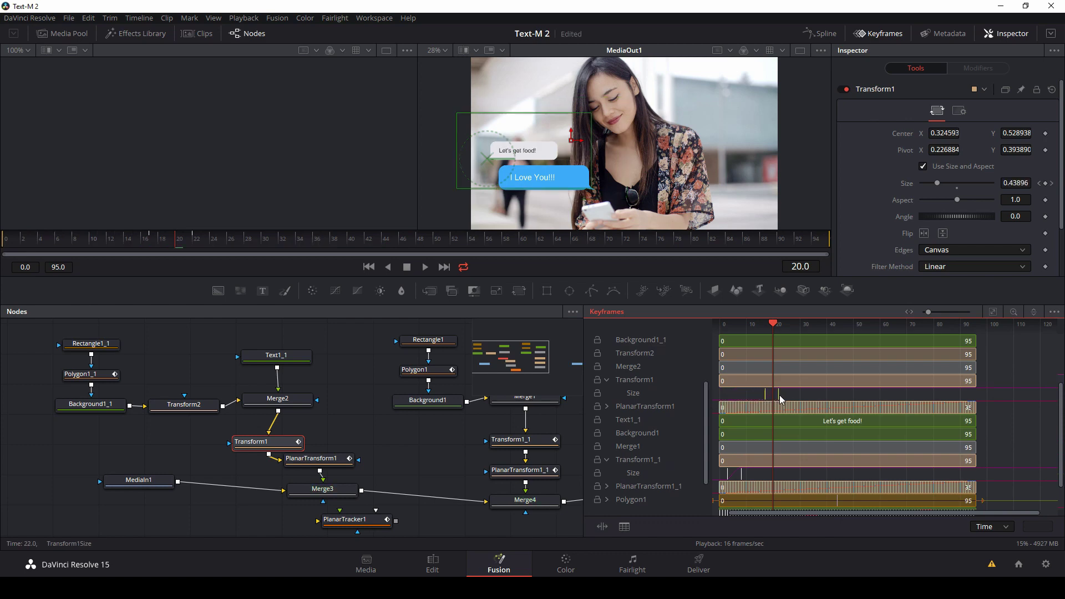
pyautogui.moveTo(720, 484); pyautogui.dragTo(827, 475)
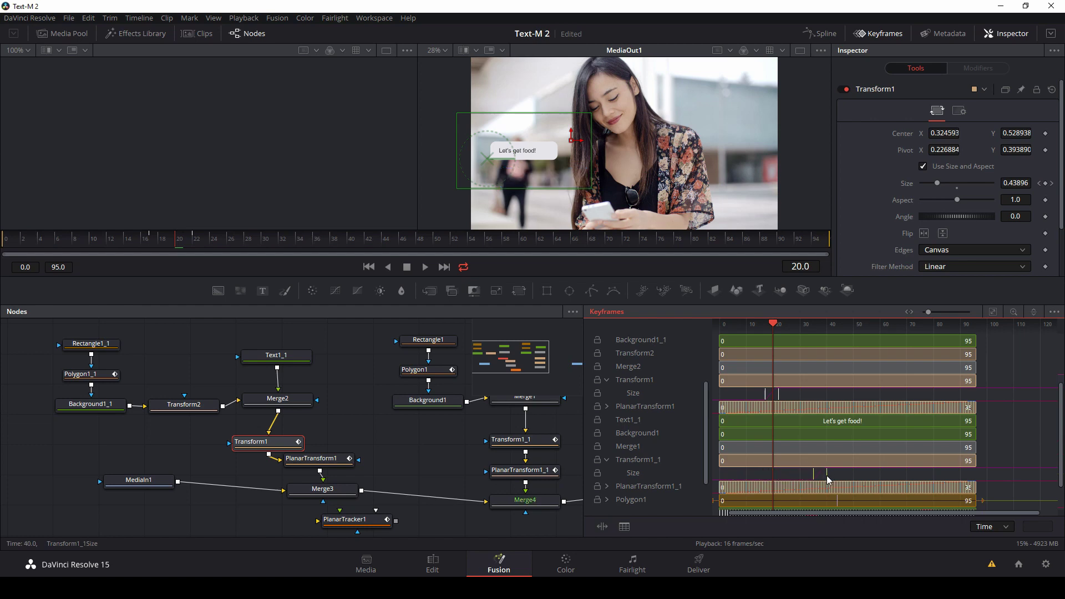
# Play back the composite from frame 0 to check the retimed bubble pop-ups.
pyautogui.moveTo(772, 324); pyautogui.dragTo(735, 327)
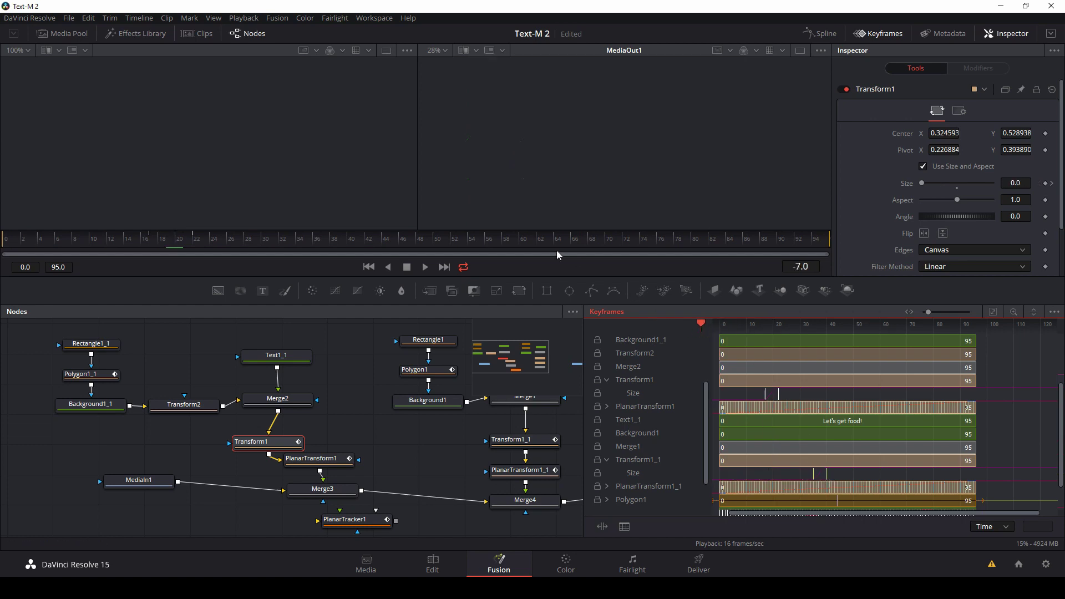
pyautogui.press('Home')
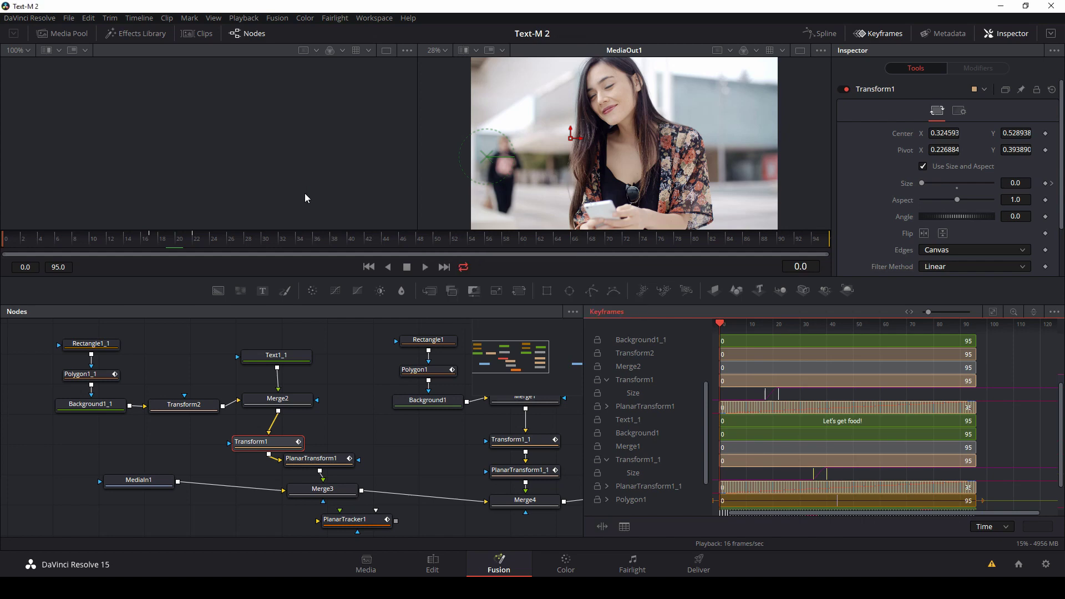
pyautogui.press('space')
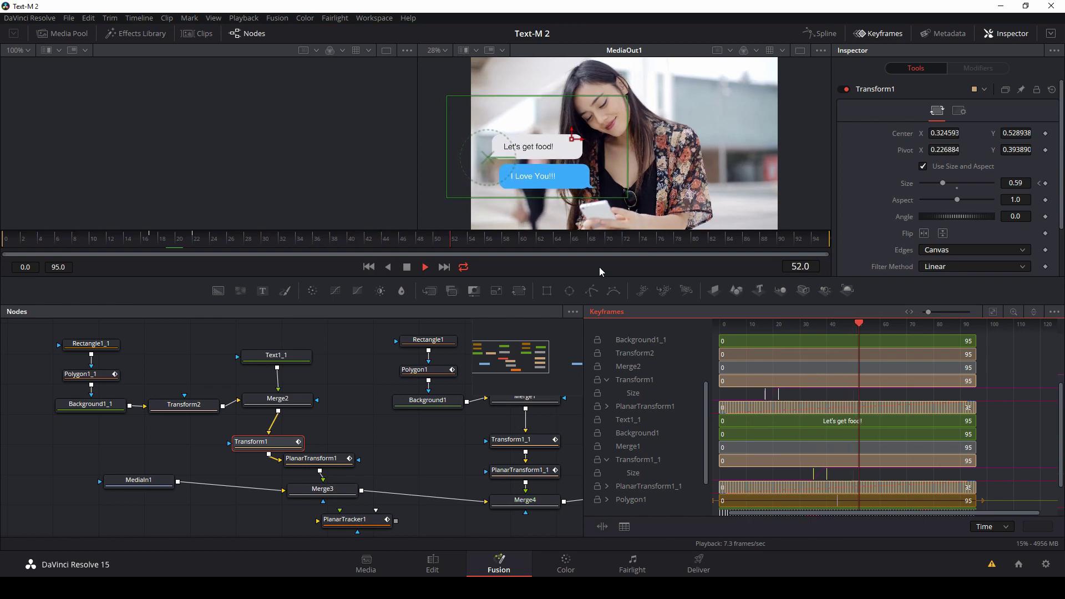
# Stop playback, shift Transform1_1's Size keyframes to frames 45 and 50, and play the composite again.
pyautogui.press('space')
pyautogui.moveTo(836, 482); pyautogui.dragTo(844, 482)
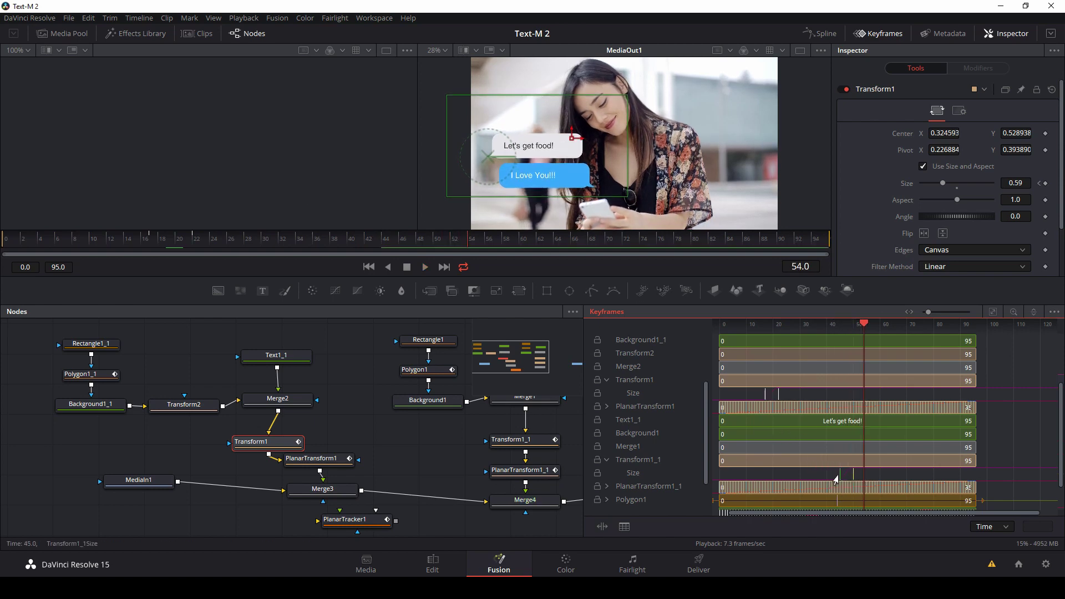
pyautogui.press('space')
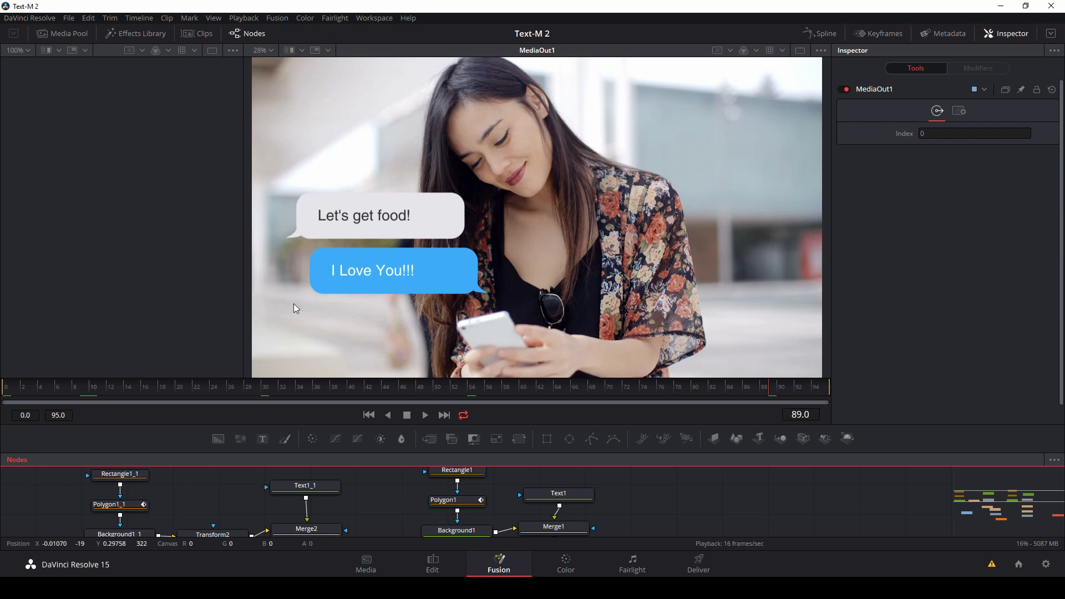
# Enlarge the node area and tidy the whole node graph into aligned rows and columns, with MediaIn1 level with the final merges.
pyautogui.moveTo(541, 452); pyautogui.dragTo(627, 282)
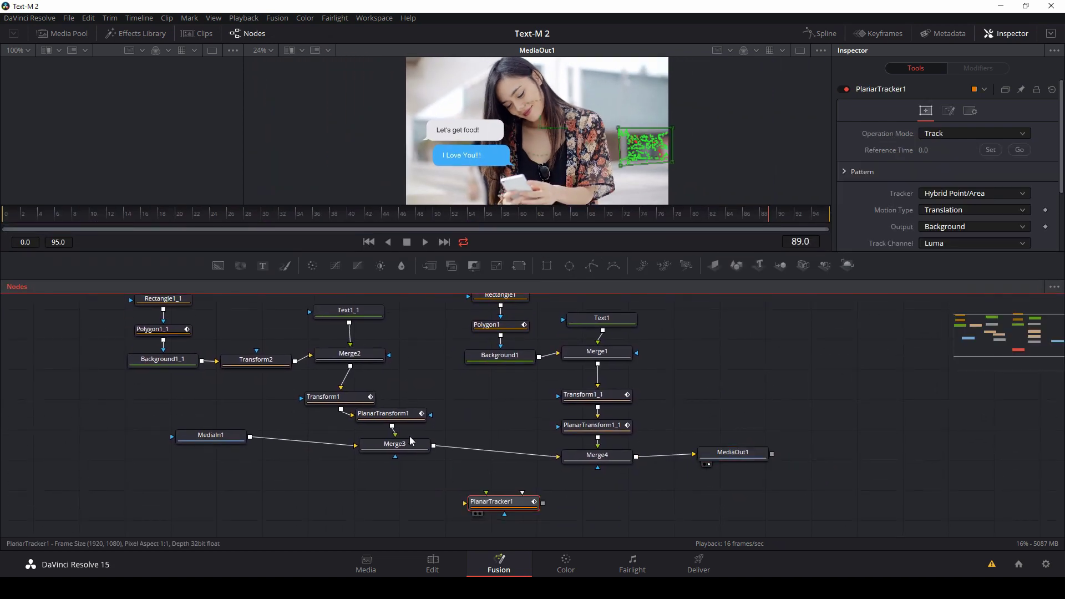
pyautogui.moveTo(355, 354); pyautogui.dragTo(392, 352)
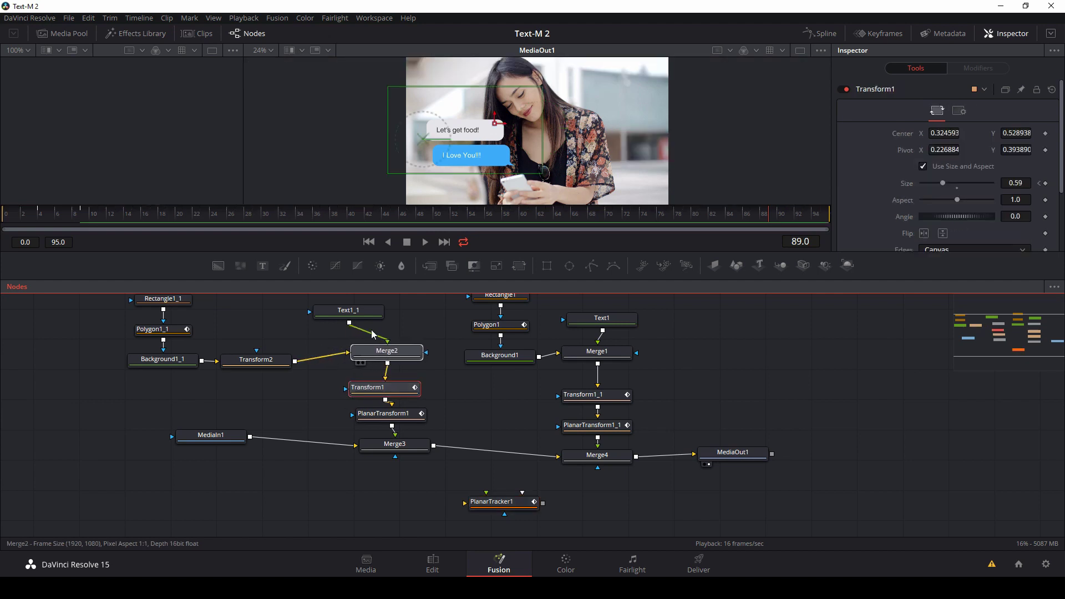
pyautogui.moveTo(370, 315); pyautogui.dragTo(404, 312)
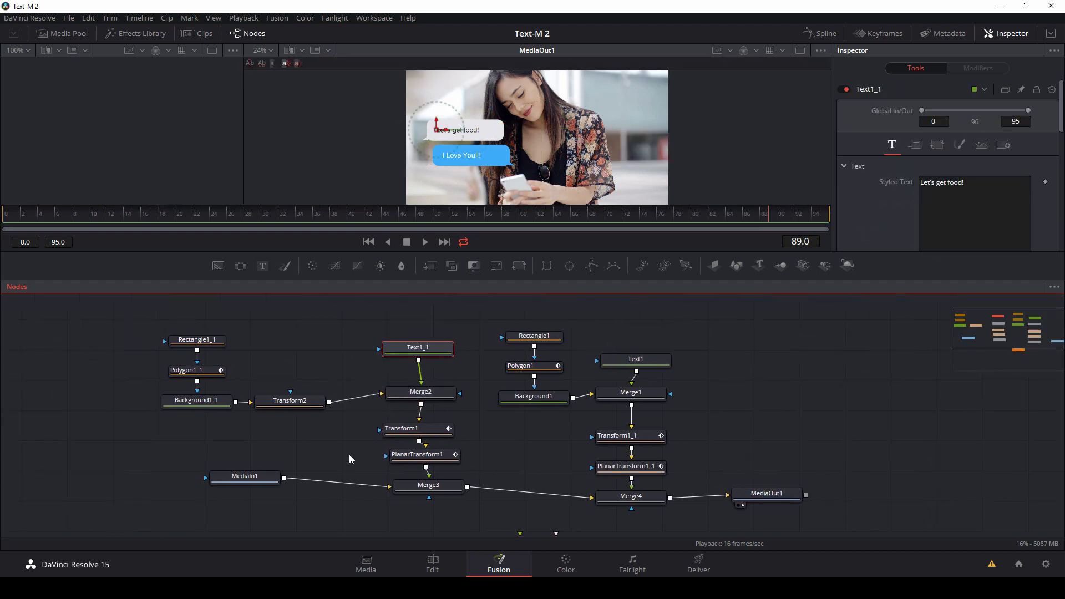
pyautogui.moveTo(335, 443); pyautogui.dragTo(166, 326)
pyautogui.moveTo(278, 410); pyautogui.dragTo(305, 401)
pyautogui.moveTo(244, 478); pyautogui.dragTo(240, 489)
pyautogui.rightClick(729, 390)
pyautogui.click(805, 446)
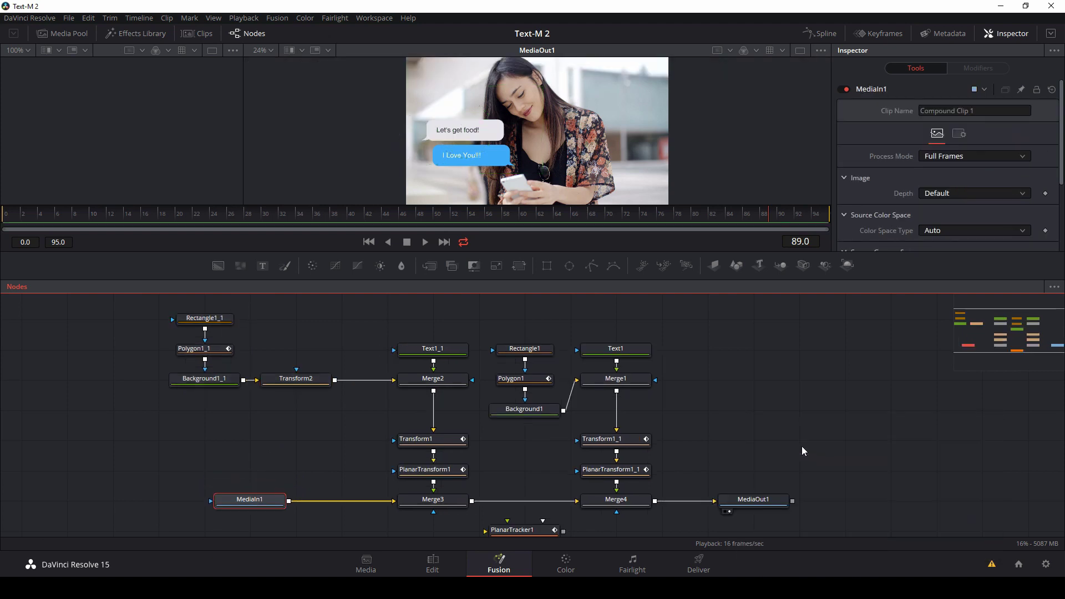
# Review how the bubbles are built by viewing the outputs of Background1_1, Background1, Transform2 and Merge2.
pyautogui.click(292, 389)
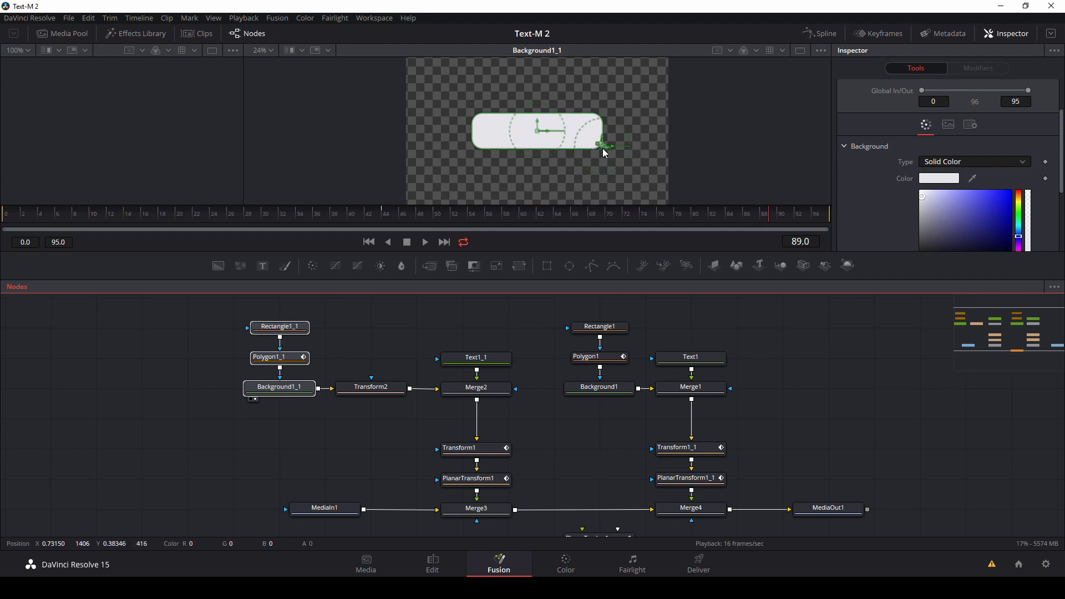
pyautogui.moveTo(626, 443); pyautogui.dragTo(589, 321)
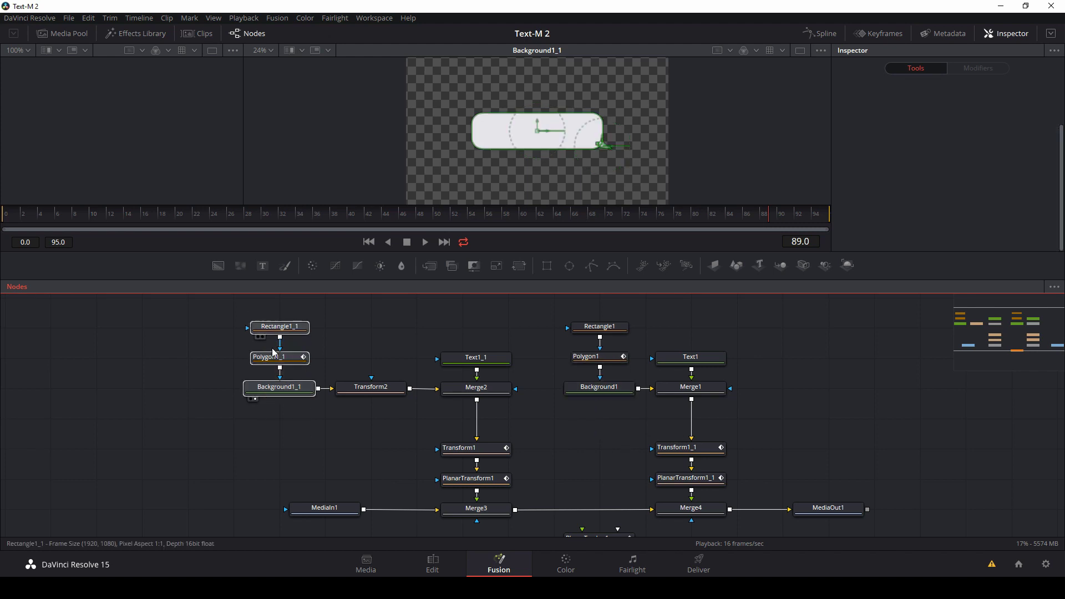
pyautogui.click(604, 394)
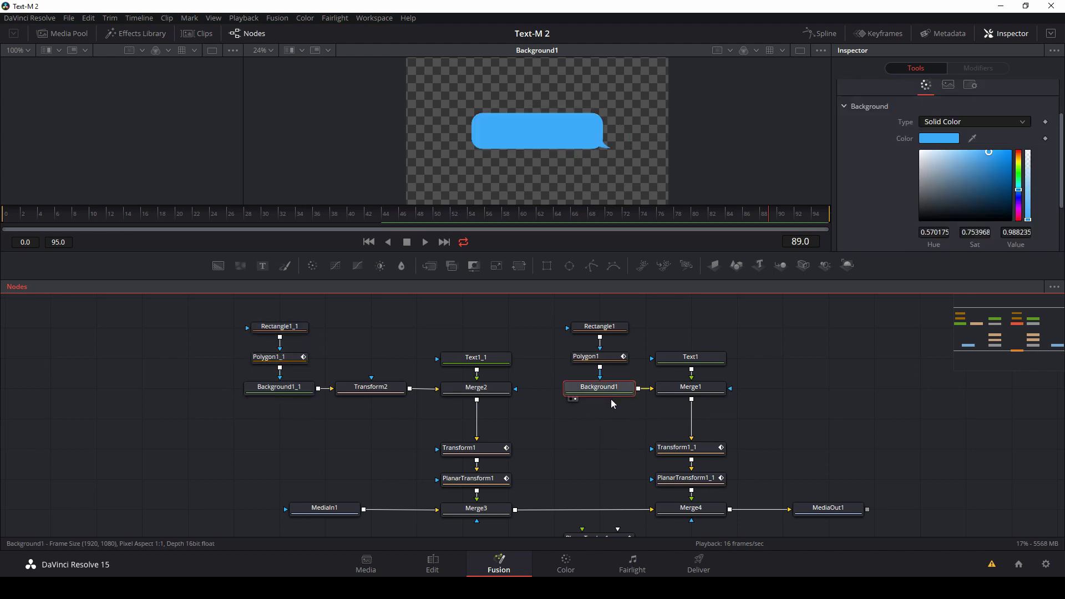
pyautogui.moveTo(623, 417); pyautogui.dragTo(565, 321)
pyautogui.click(371, 390)
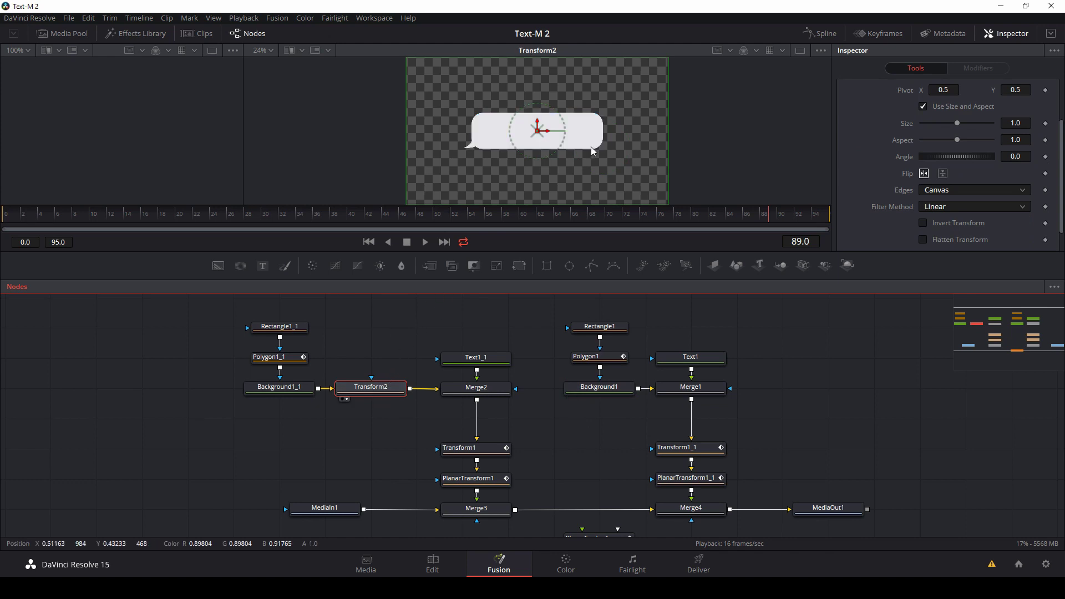
pyautogui.click(476, 387)
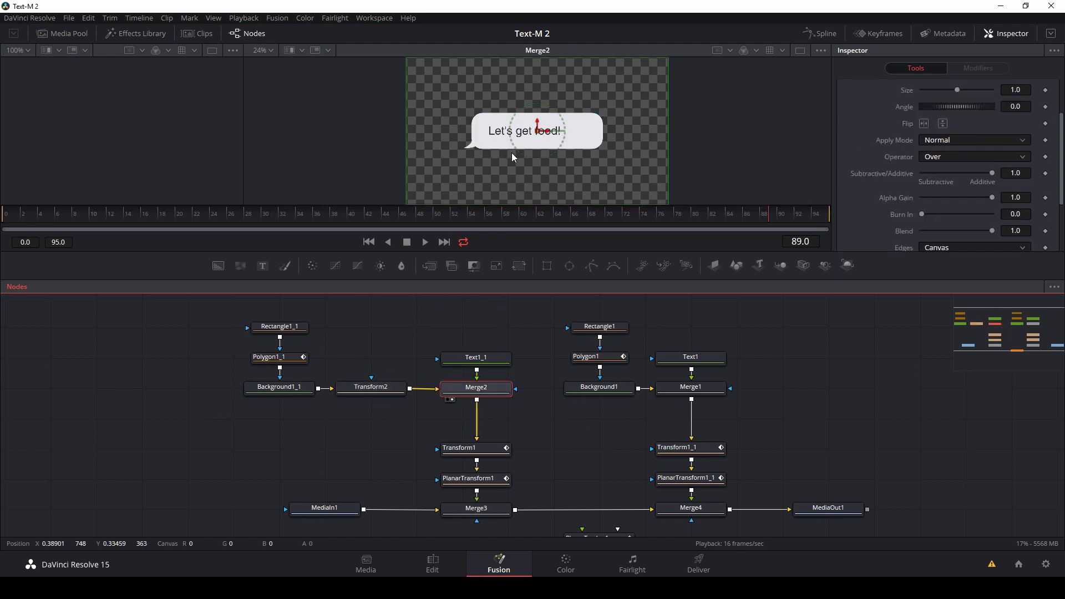
# View Transform1, PlanarTransform1 and Merge3, scrubbing the timeline to examine the grey bubble's scaling, tracking and compositing.
pyautogui.click(485, 451)
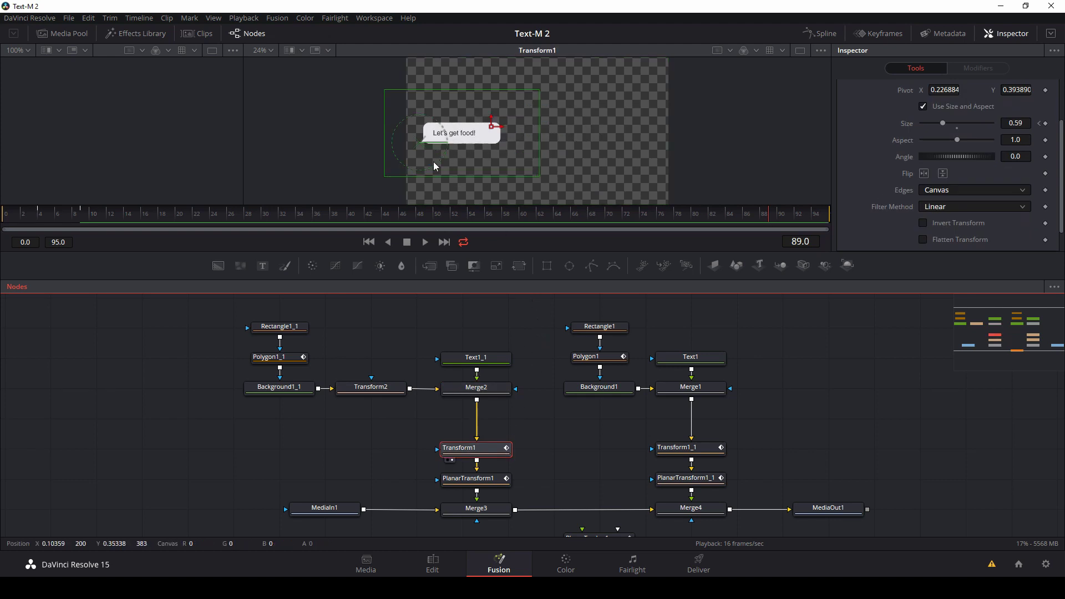
pyautogui.moveTo(92, 221); pyautogui.dragTo(571, 221)
pyautogui.click(469, 479)
pyautogui.click(480, 510)
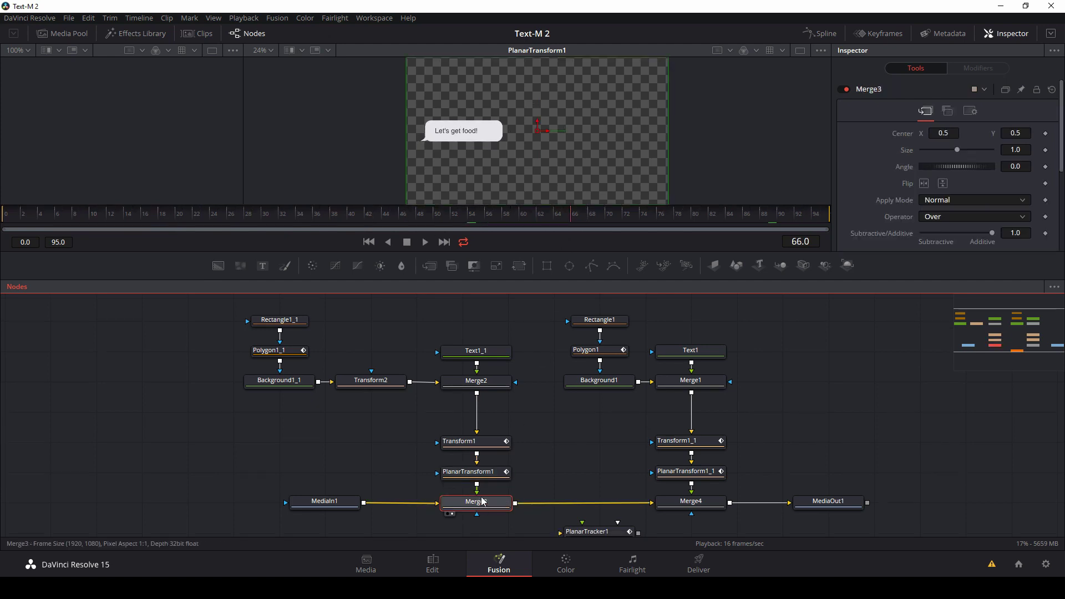
pyautogui.press('1')
pyautogui.moveTo(288, 214); pyautogui.dragTo(498, 228)
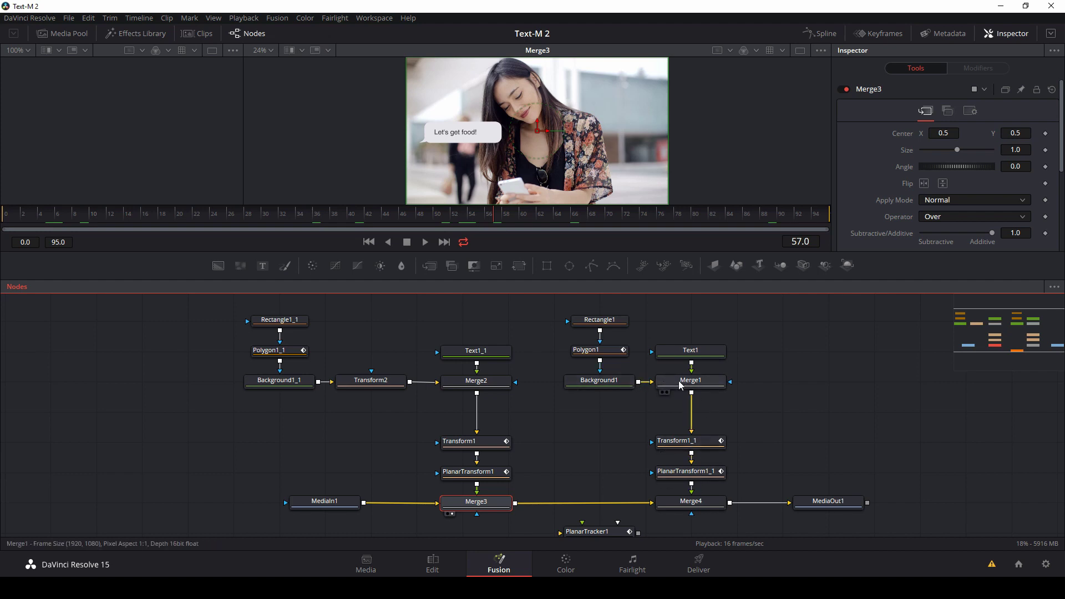
# View Merge1, Transform1_1 and PlanarTransform1_1, scrubbing the timeline to examine the blue bubble's pop-up and tracked movement.
pyautogui.click(697, 385)
pyautogui.press('2')
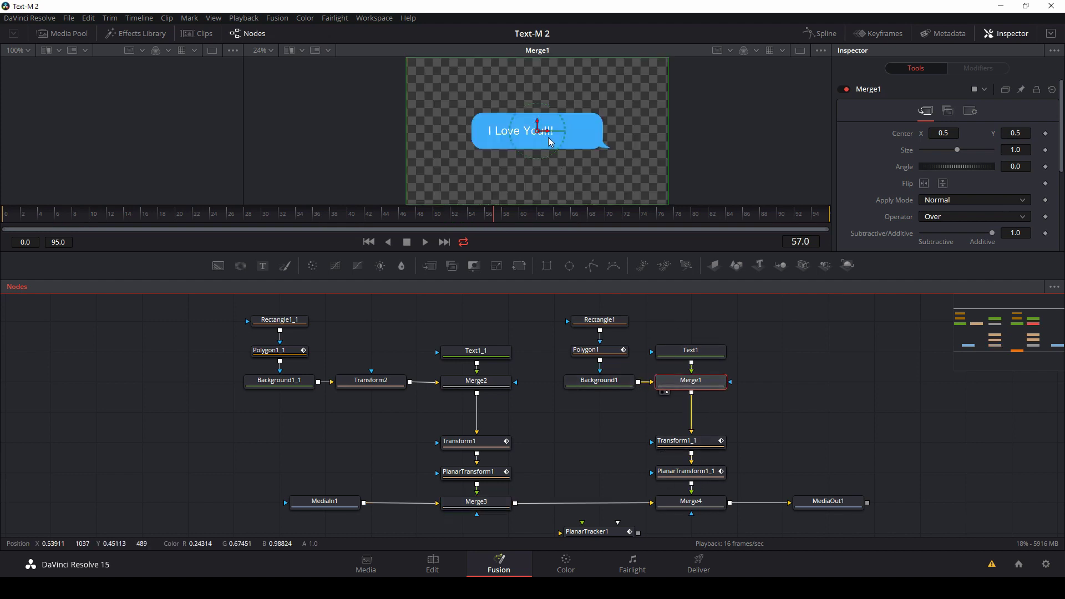
pyautogui.click(688, 441)
pyautogui.press('2')
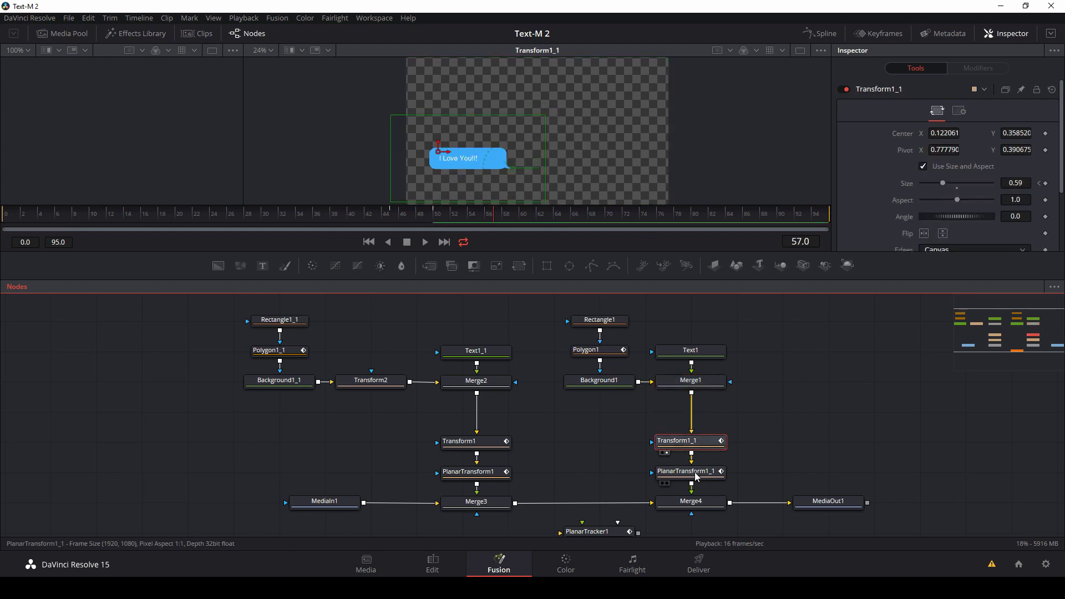
pyautogui.moveTo(335, 215); pyautogui.dragTo(440, 220)
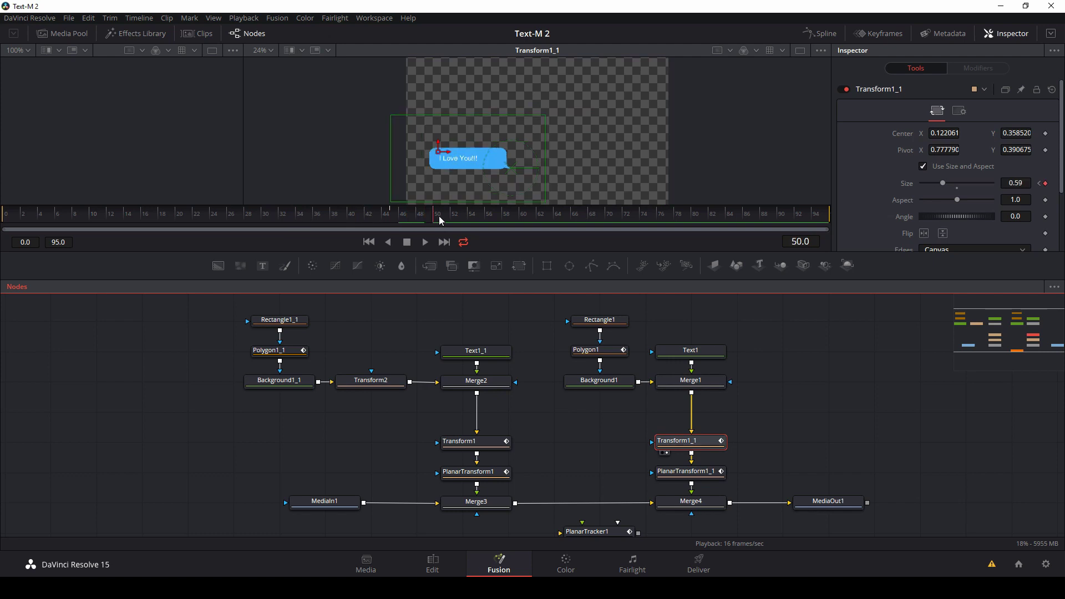
pyautogui.click(688, 470)
pyautogui.press('2')
pyautogui.click(359, 221)
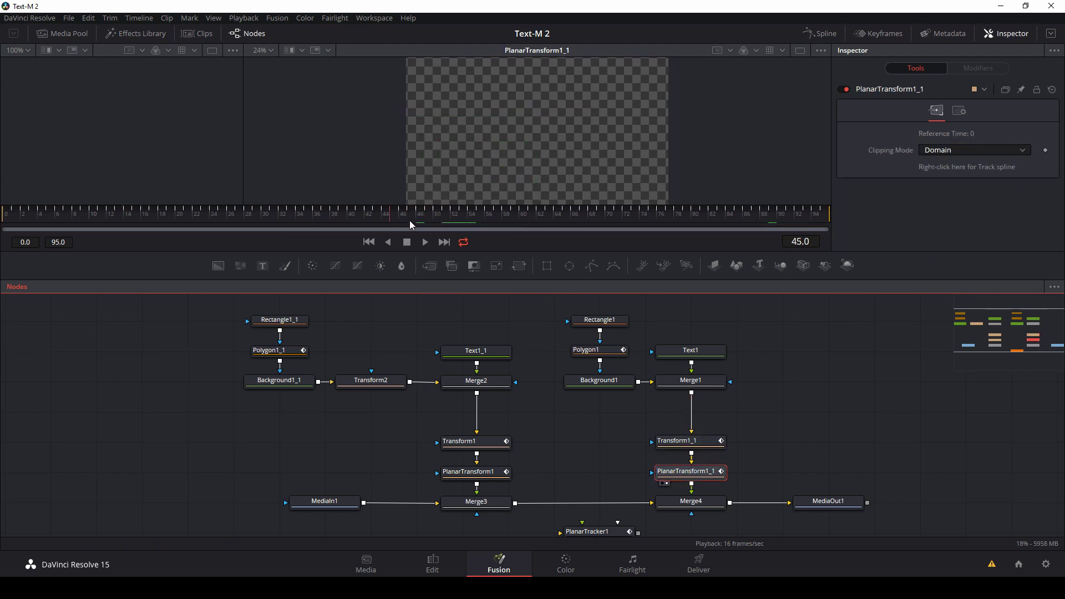
pyautogui.moveTo(409, 224); pyautogui.dragTo(712, 225)
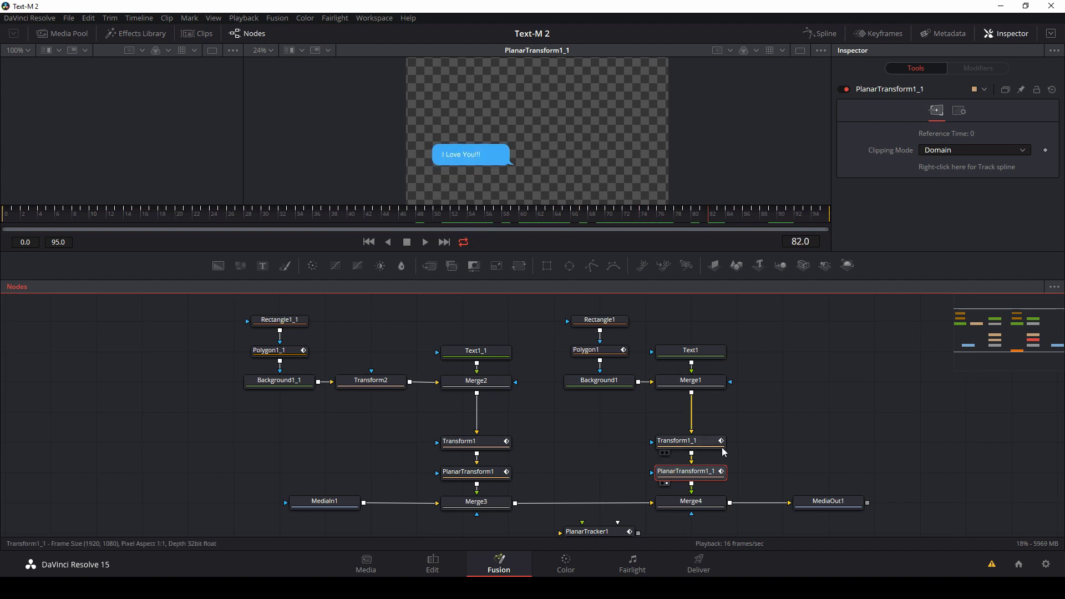
# View Merge4 and the MediaOut1 output, scrubbing the timeline to examine the final composite with both bubbles.
pyautogui.click(710, 508)
pyautogui.press('2')
pyautogui.click(287, 216)
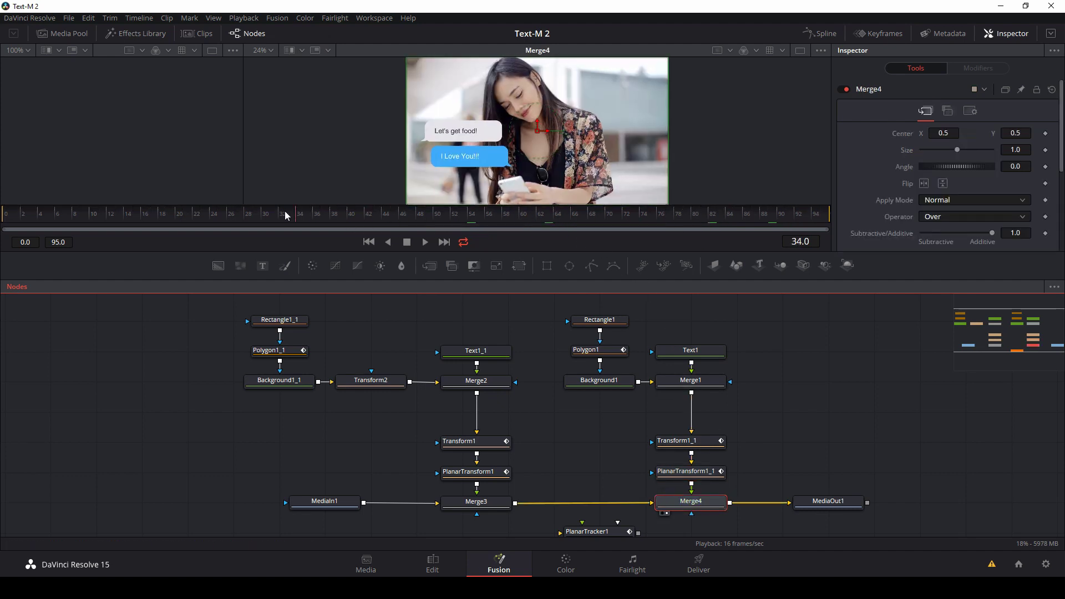
pyautogui.moveTo(287, 216); pyautogui.dragTo(580, 217)
pyautogui.click(820, 502)
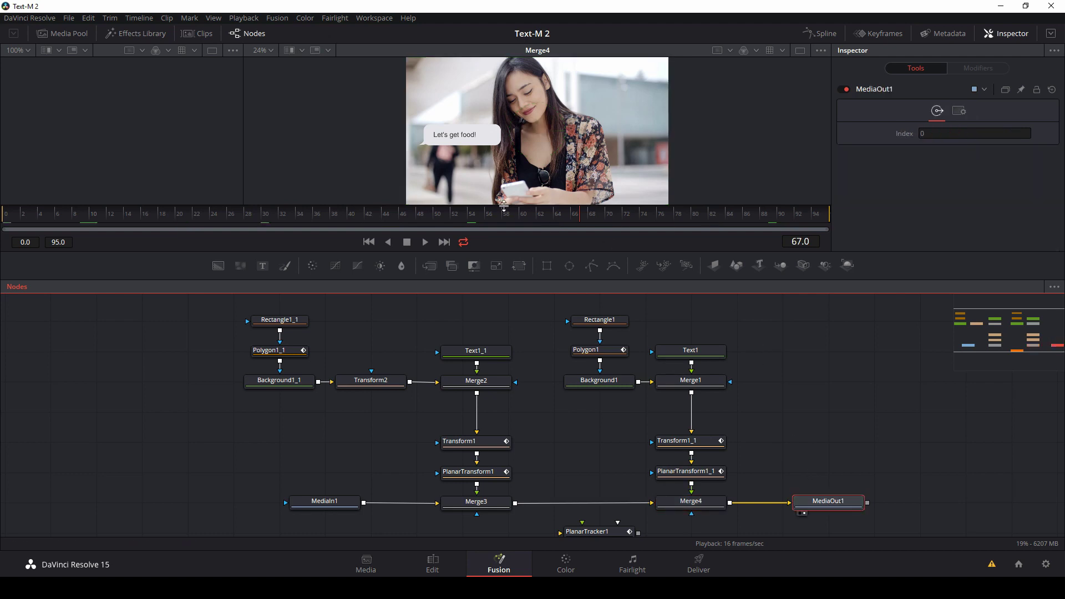
pyautogui.click(539, 217)
pyautogui.click(635, 331)
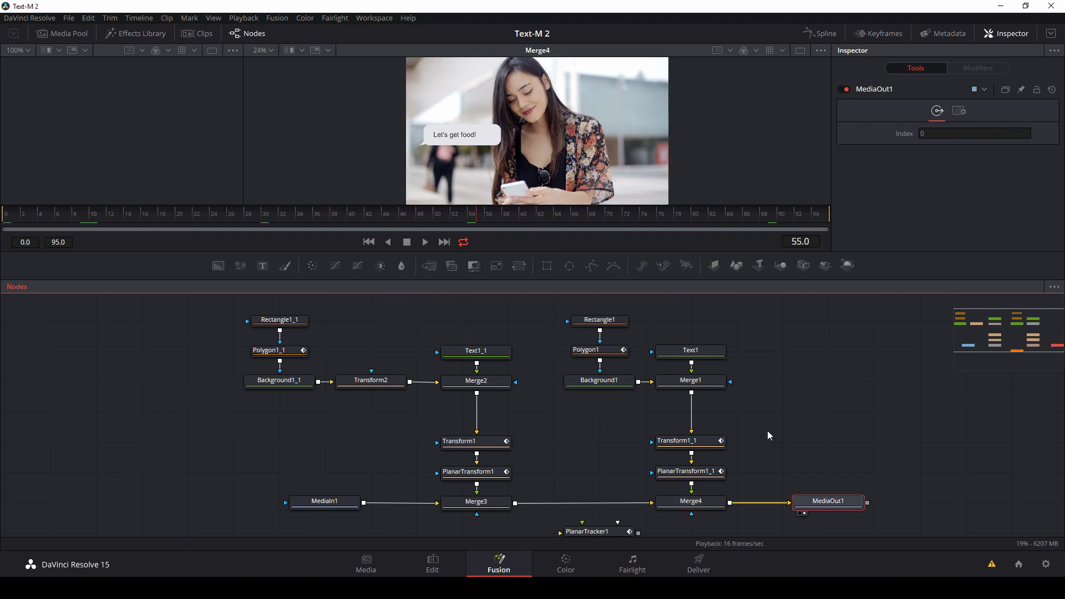